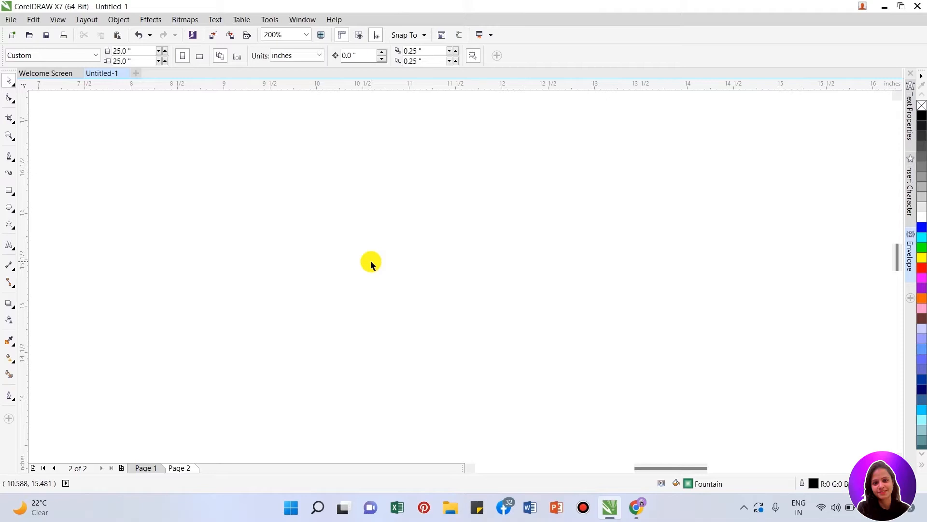
- Draw a circle about 1.4 inches in diameter on the page and move it slightly upward
click(16, 307)
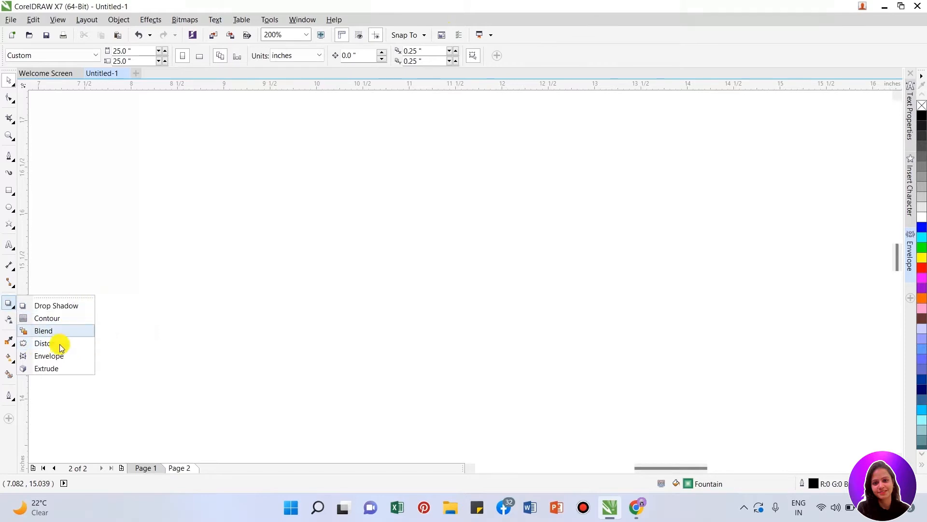
click(86, 253)
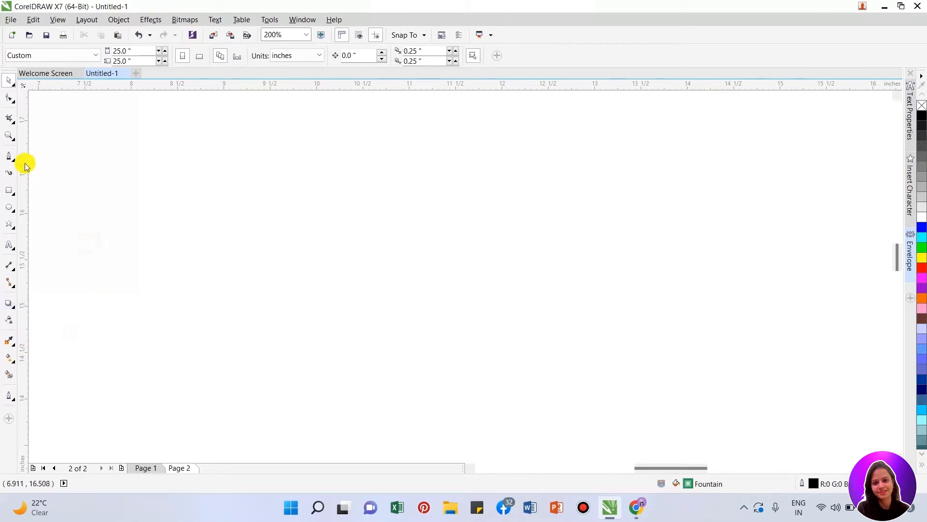
click(10, 191)
click(9, 208)
drag(98, 177, 183, 312)
key(space)
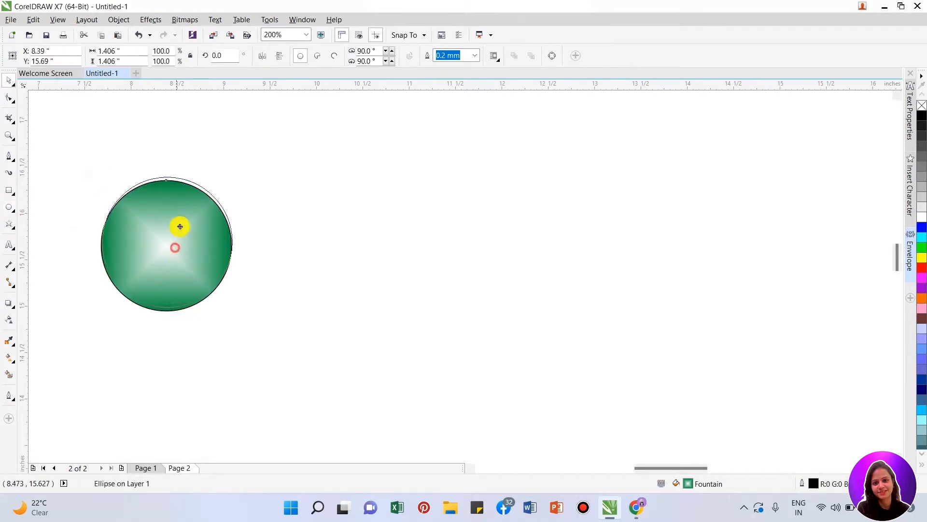
drag(174, 242, 179, 206)
- Draw a five-pointed star about 1.7 inches wide and move it farther away from the circle
click(15, 233)
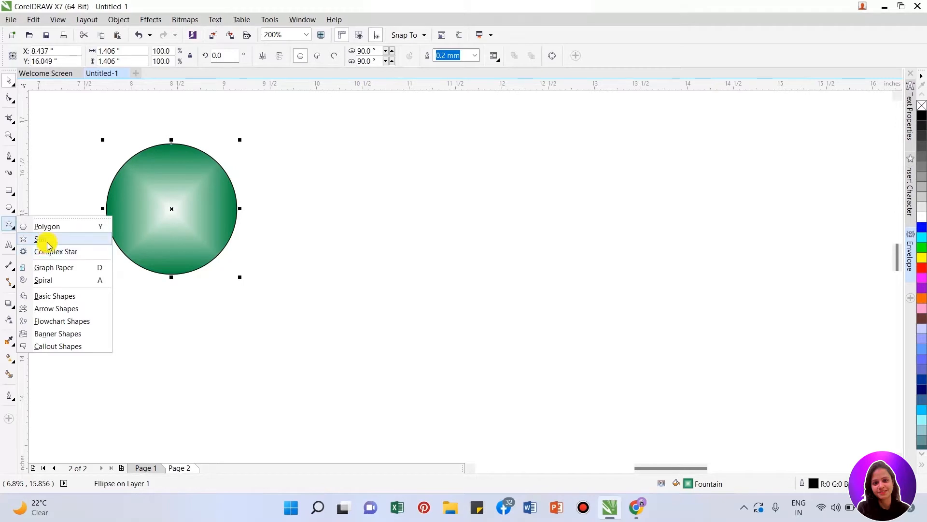
click(40, 238)
drag(311, 167, 461, 333)
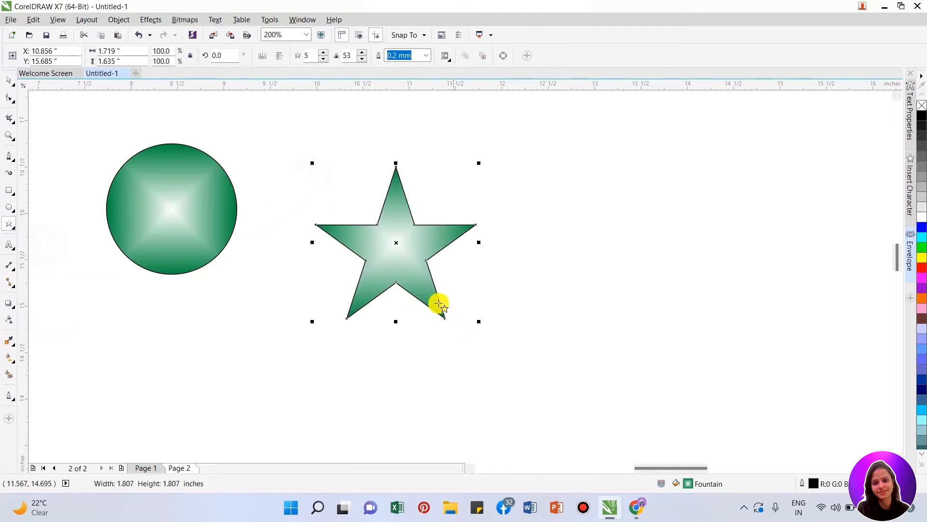
key(space)
drag(403, 246, 563, 236)
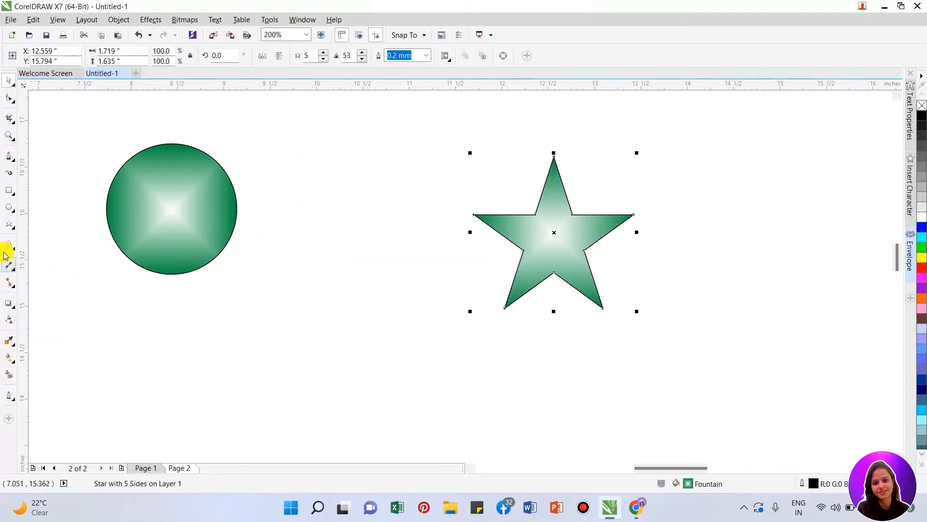
- Draw a four-sided polygon about 1.7 inches wide between the circle and the star, and delete the star
click(13, 233)
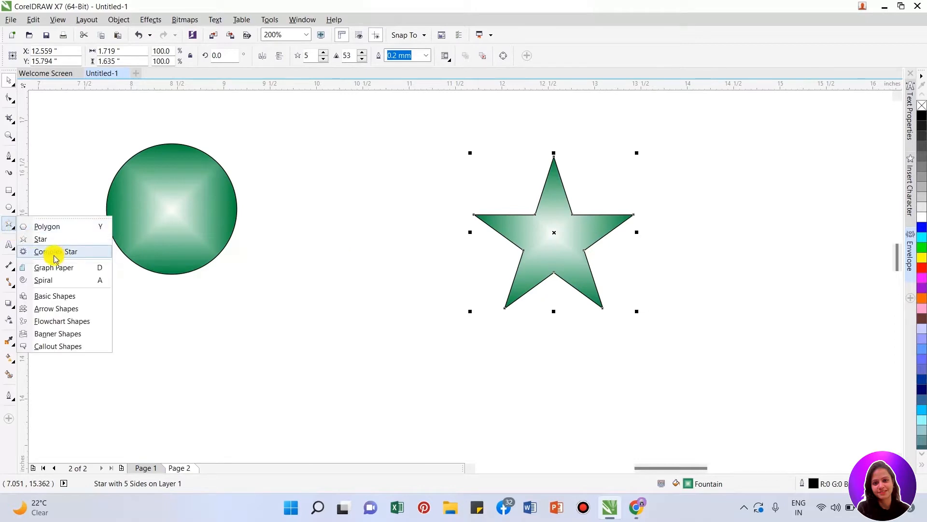
click(42, 227)
drag(286, 149, 449, 312)
click(569, 215)
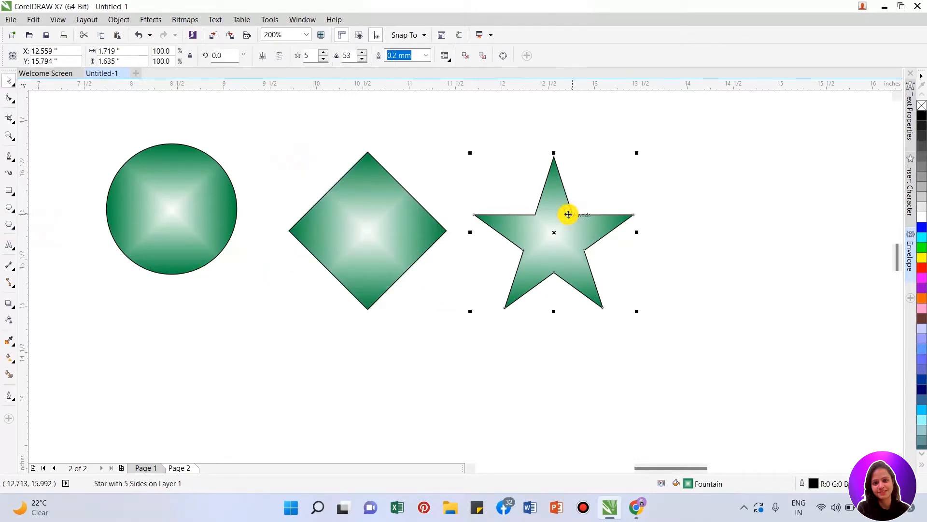
key(Delete)
- Change the polygon to six sides and reposition the hexagon and circle side by side
drag(389, 222, 427, 222)
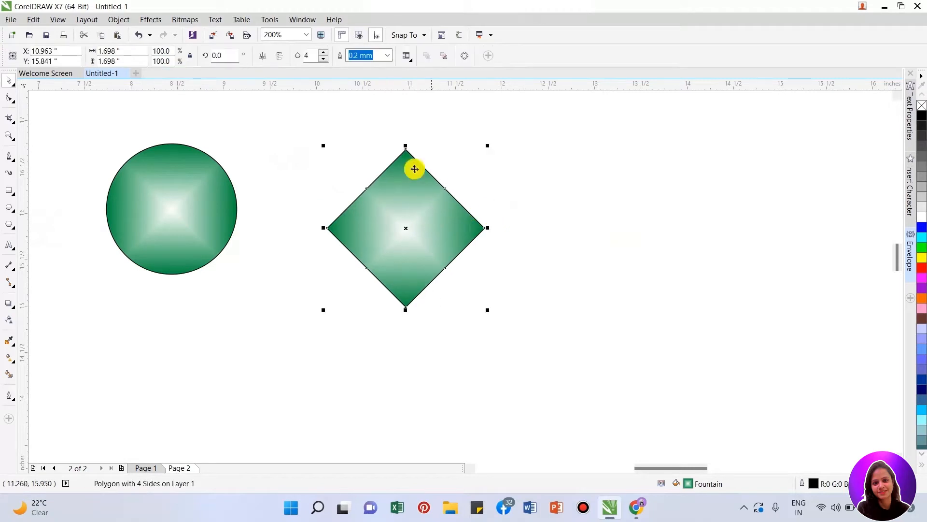
click(323, 53)
click(324, 53)
drag(415, 226, 555, 224)
drag(223, 204, 383, 221)
- Remove the fill from the circle and hexagon and move the two shapes farther apart
drag(229, 123, 715, 380)
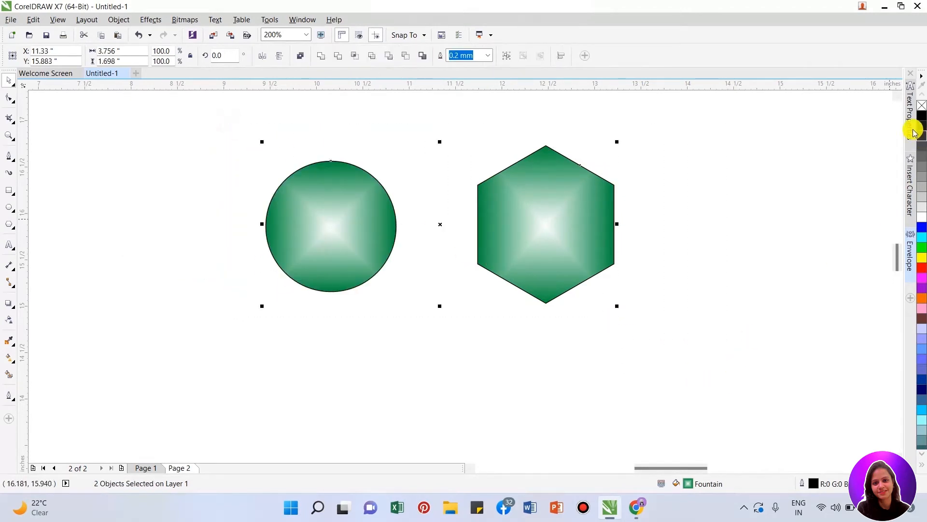
click(922, 106)
drag(573, 220, 674, 239)
drag(318, 235, 344, 238)
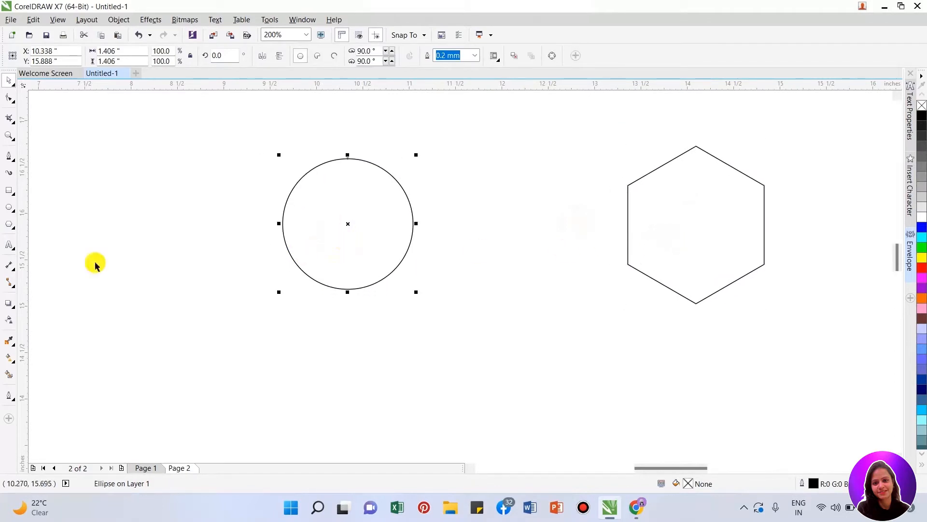
- Activate the Distort tool for the circle
click(15, 310)
click(43, 343)
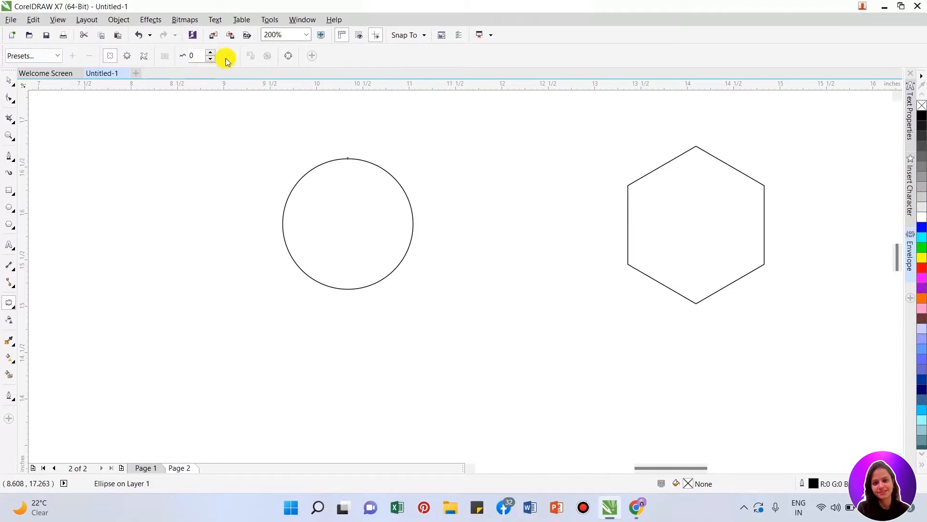
- Try the Pull Corners, Push Corners and Twister distortion presets on the circle
click(57, 56)
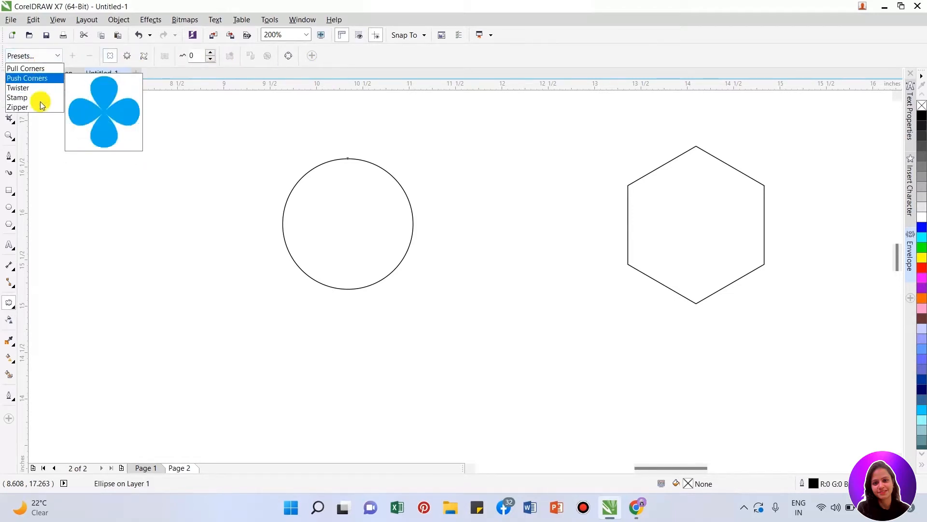
click(42, 73)
click(56, 56)
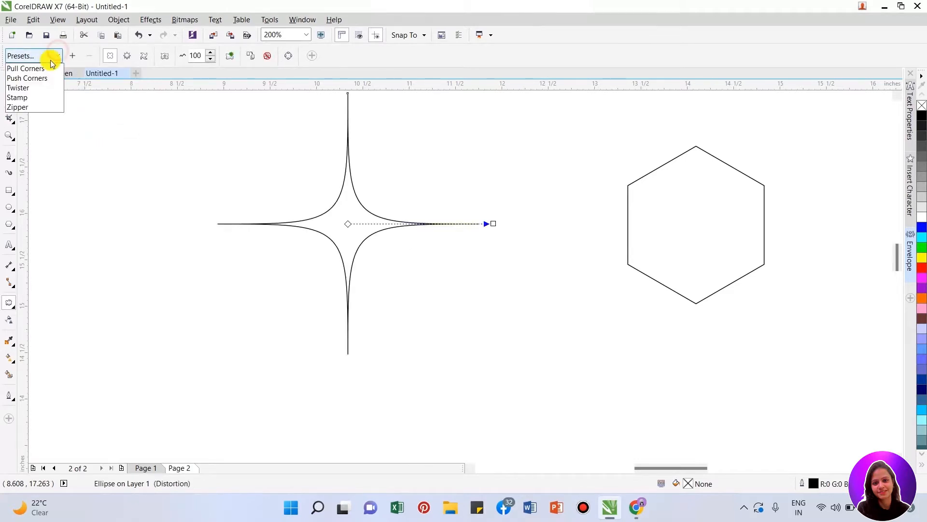
click(39, 76)
click(56, 54)
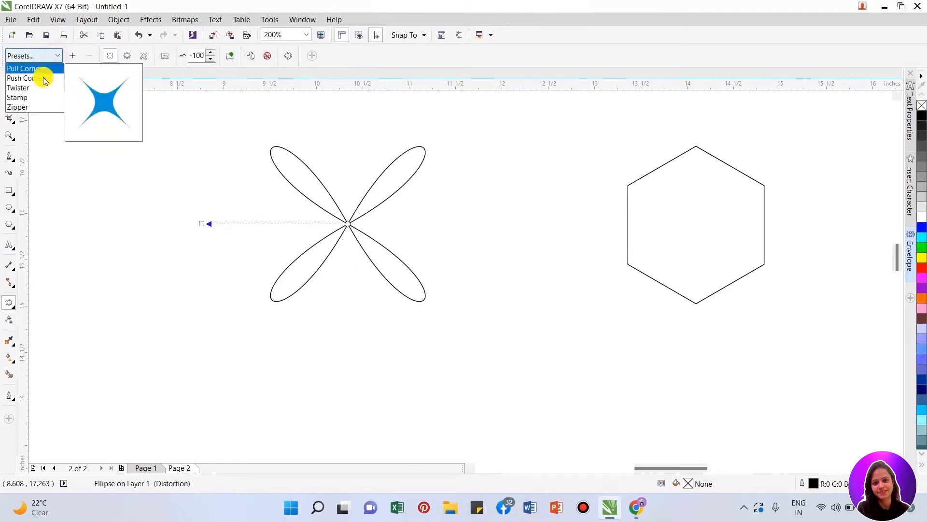
click(35, 85)
- Try the Stamp and Zipper distortion presets on the circle, and reapply Pull Corners
click(58, 55)
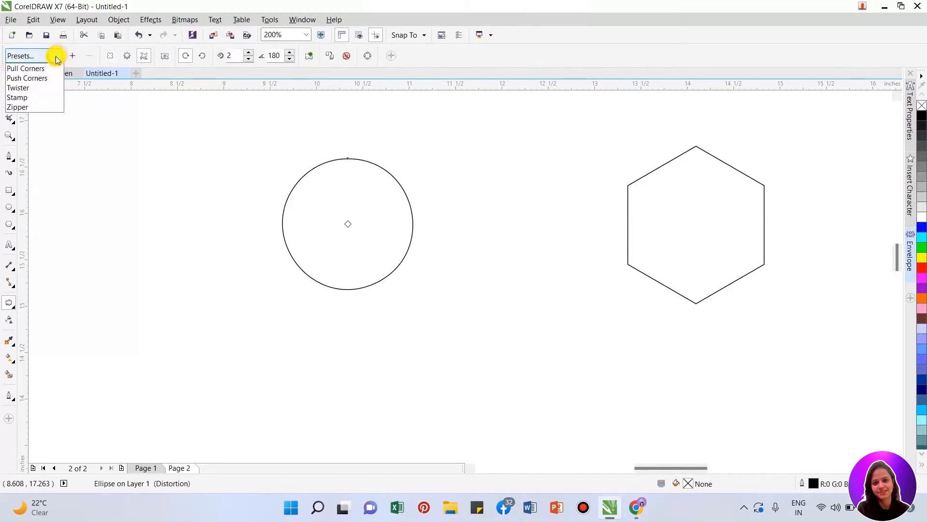
click(37, 95)
click(56, 55)
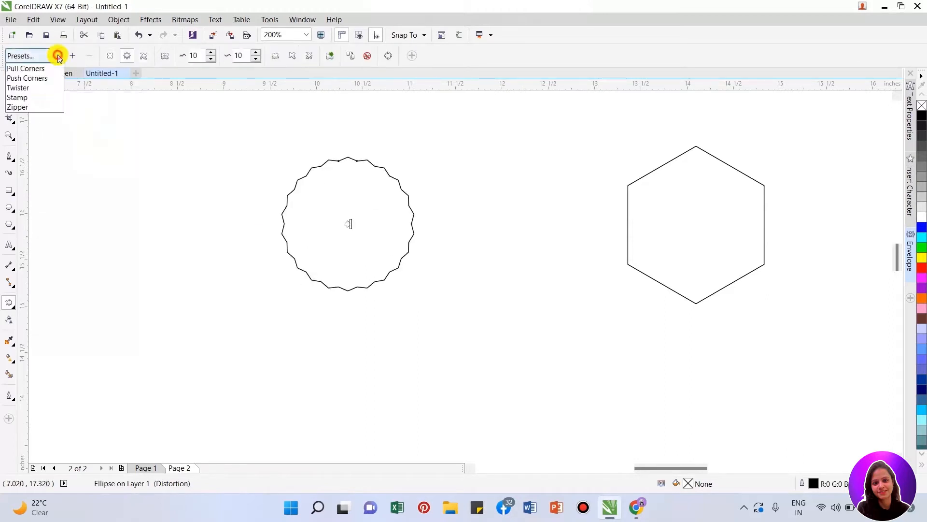
click(41, 103)
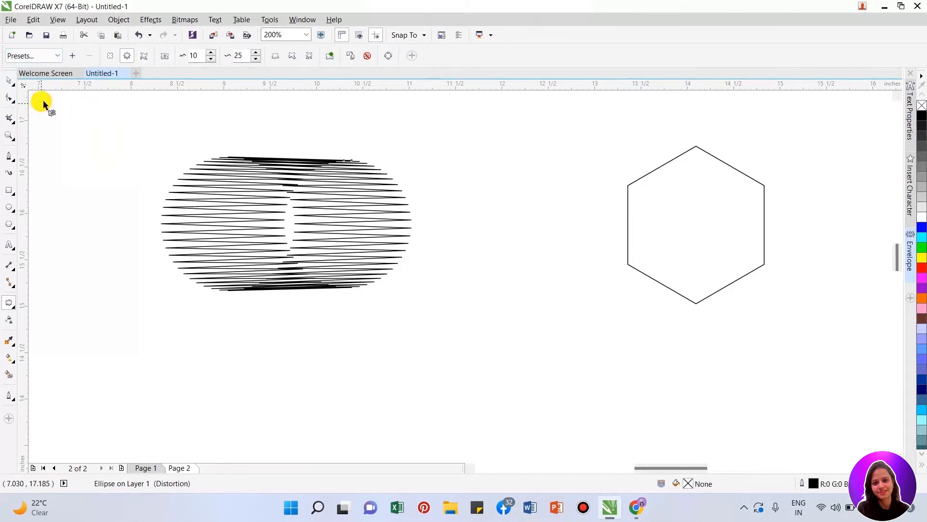
click(53, 54)
click(42, 68)
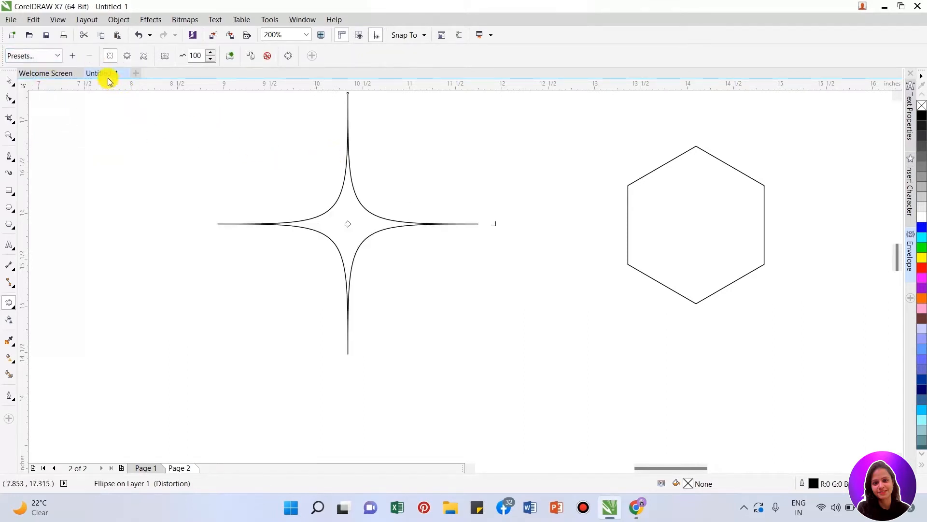
- Undo the preset distortions to restore the plain circle
click(57, 57)
click(50, 56)
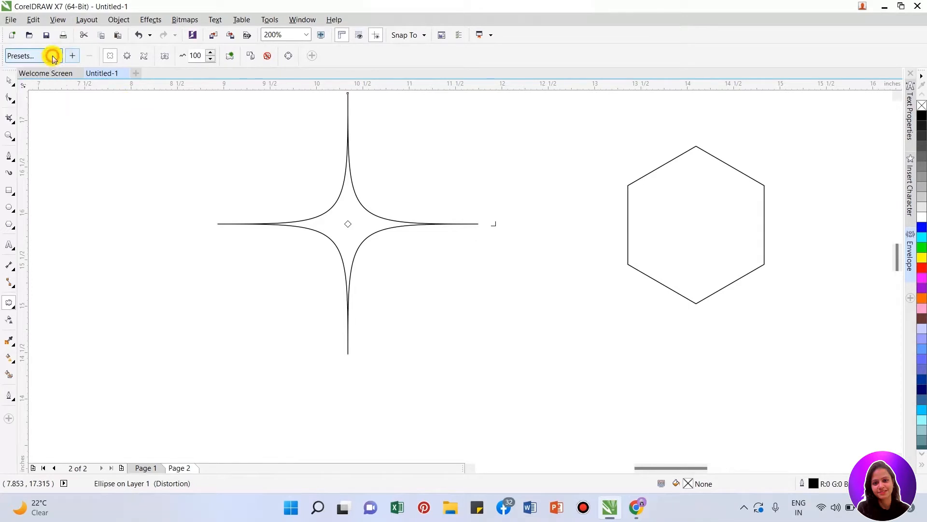
drag(260, 174, 294, 180)
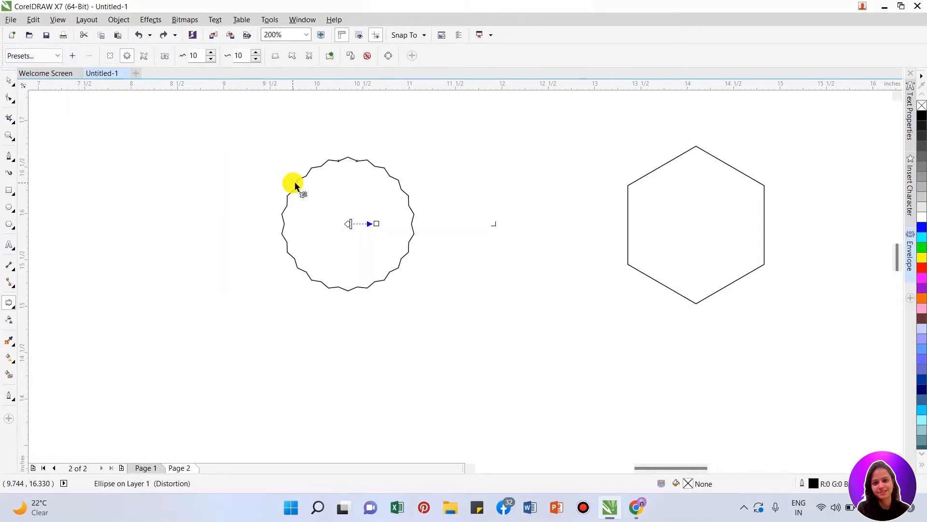
key(ctrl+z)
key(ctrl+z)
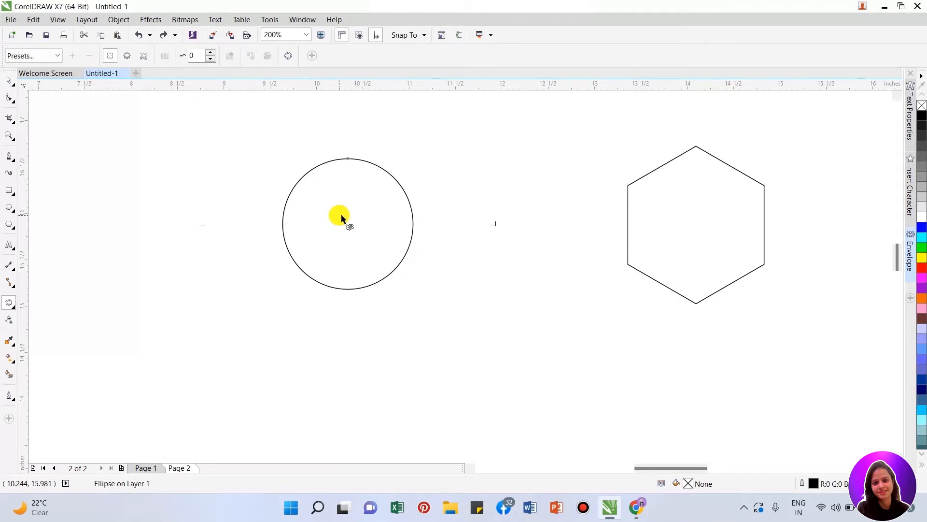
- Try push-and-pull distortions on the circle from near its center outward toward the hexagon, undoing each one
drag(347, 219, 567, 198)
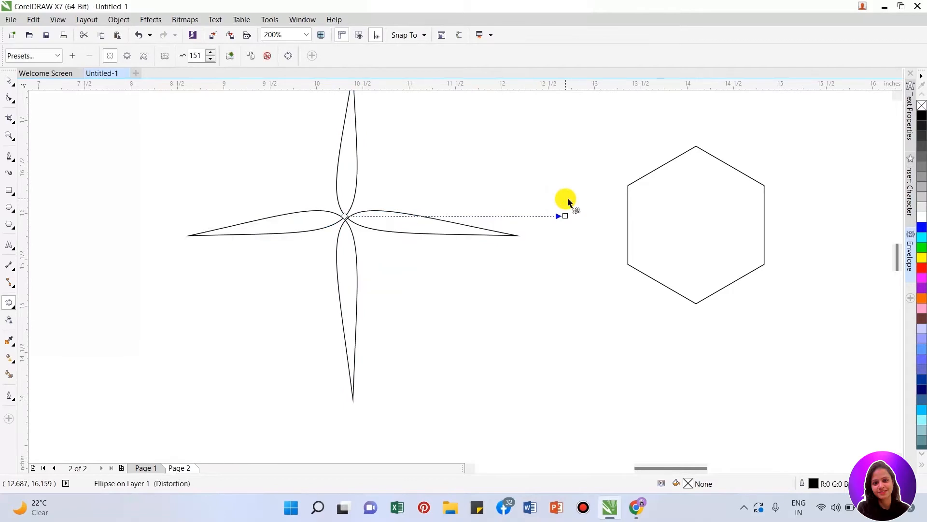
key(ctrl+z)
drag(338, 221, 495, 188)
key(ctrl+z)
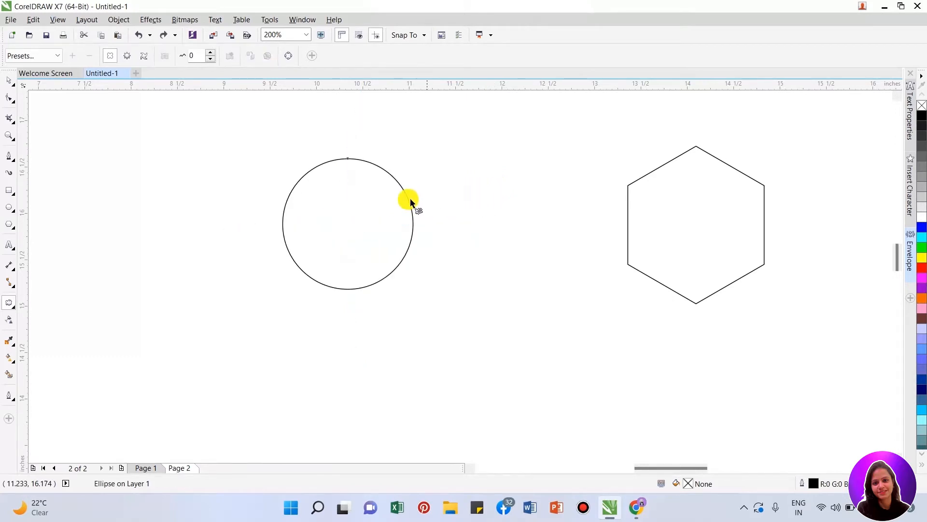
- Try push-and-pull distortions on the circle from its top edge and from a point below it, undoing each one
drag(348, 152, 412, 192)
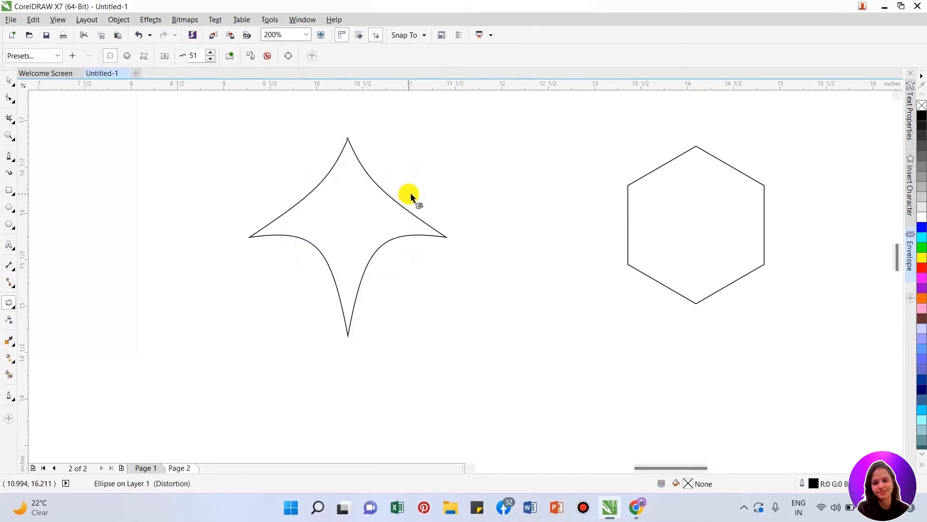
key(ctrl+z)
drag(346, 194, 348, 164)
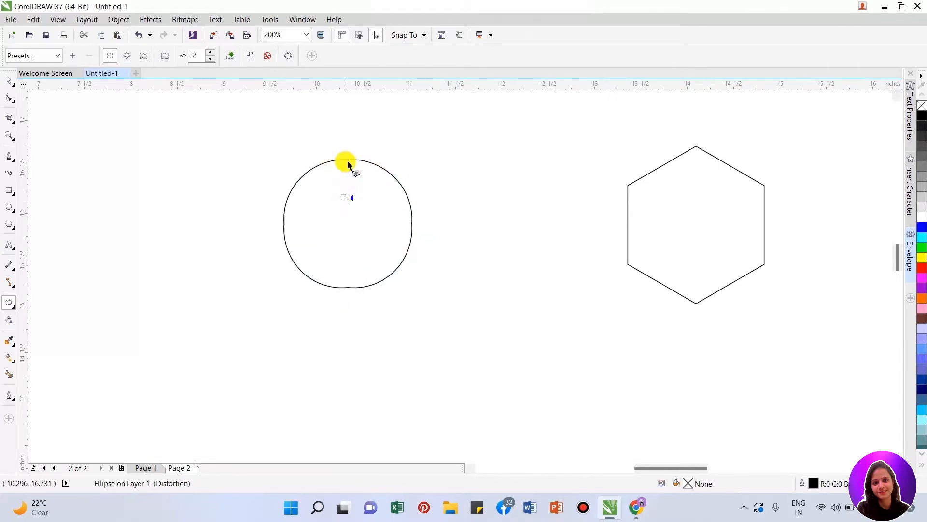
key(ctrl+z)
key(ctrl+z)
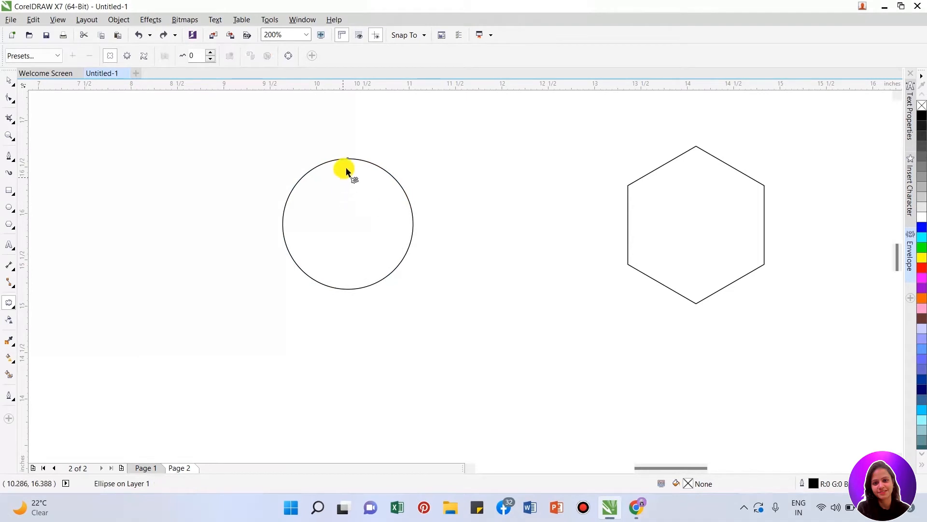
- Distort the circle from just inside its top edge into a pointed shape about 1.9 inches wide, reposition it and fill it red
drag(346, 171, 386, 179)
scroll(322, 180, down, 1)
drag(325, 211, 274, 249)
click(922, 268)
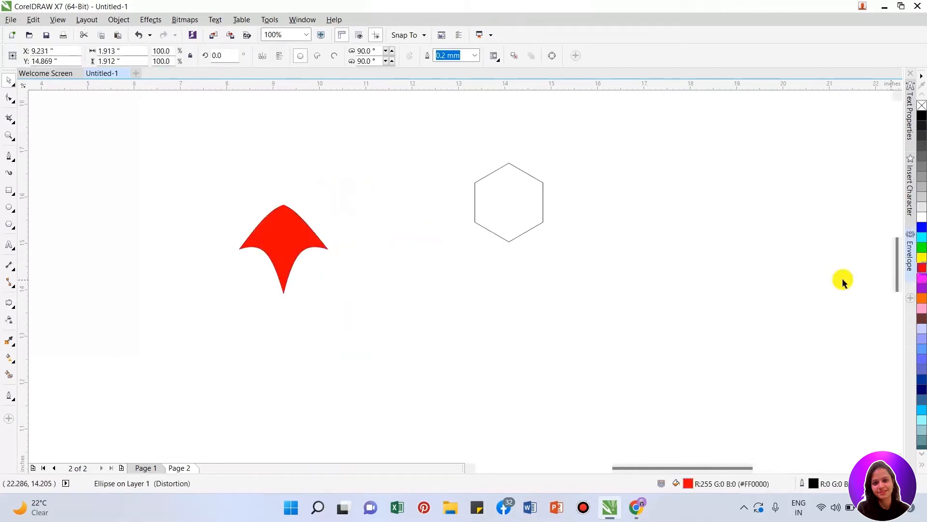
- Create a vertically mirrored copy below the red shape and duplicate the pair to its right so the corners touch
drag(284, 201, 281, 371)
drag(207, 180, 396, 439)
drag(281, 254, 367, 251)
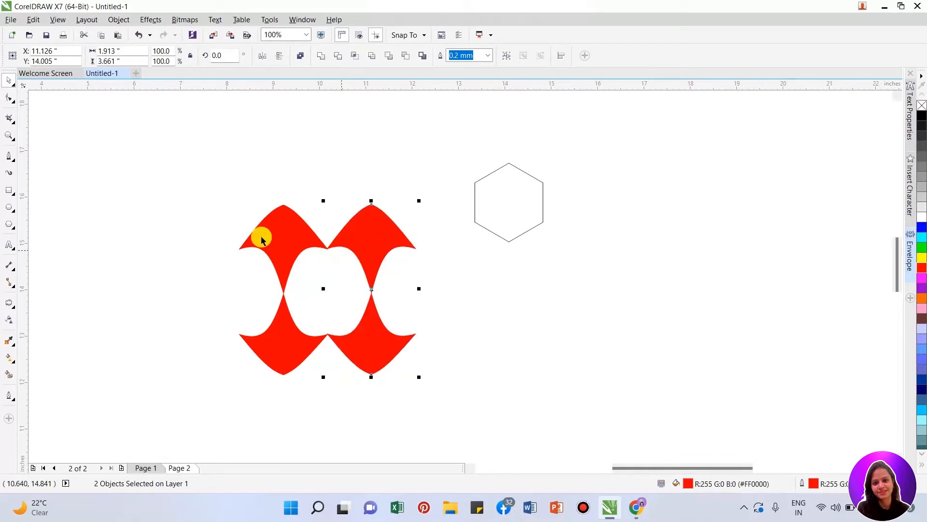
- Move the hexagon to the upper left of the red pattern and scale the four red shapes down to 27.4%
click(554, 205)
drag(522, 201, 150, 167)
drag(227, 193, 485, 443)
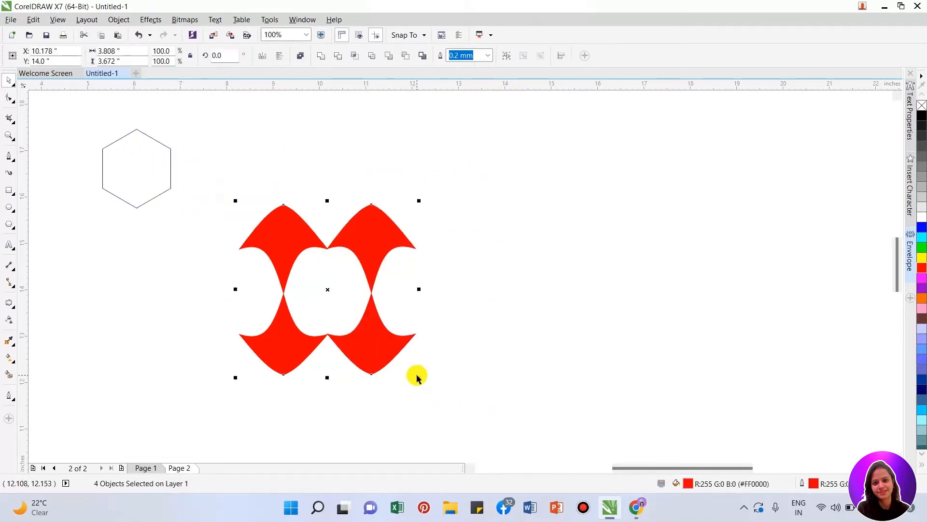
drag(421, 377, 312, 252)
- Select the right-hand pair of small red shapes and fill them with dark green (#009A00)
click(317, 246)
click(275, 212)
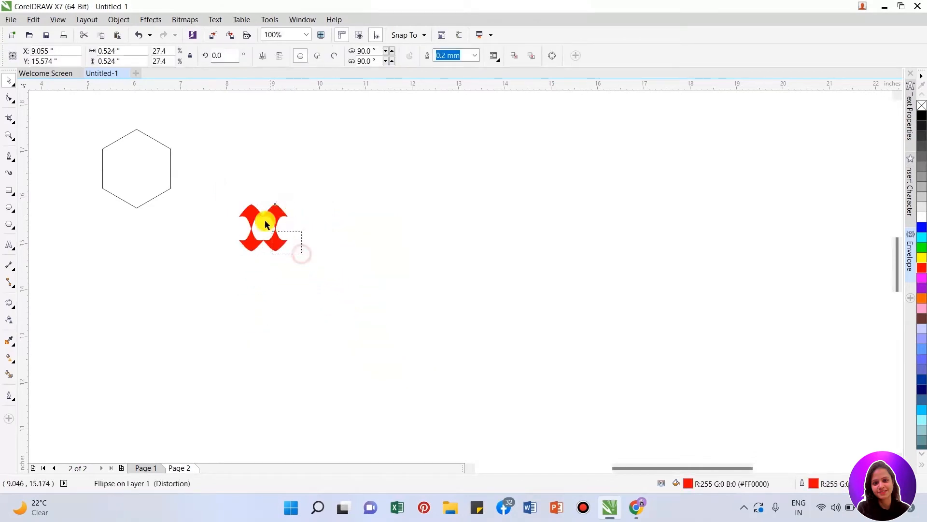
shift+click(275, 216)
drag(287, 216, 291, 216)
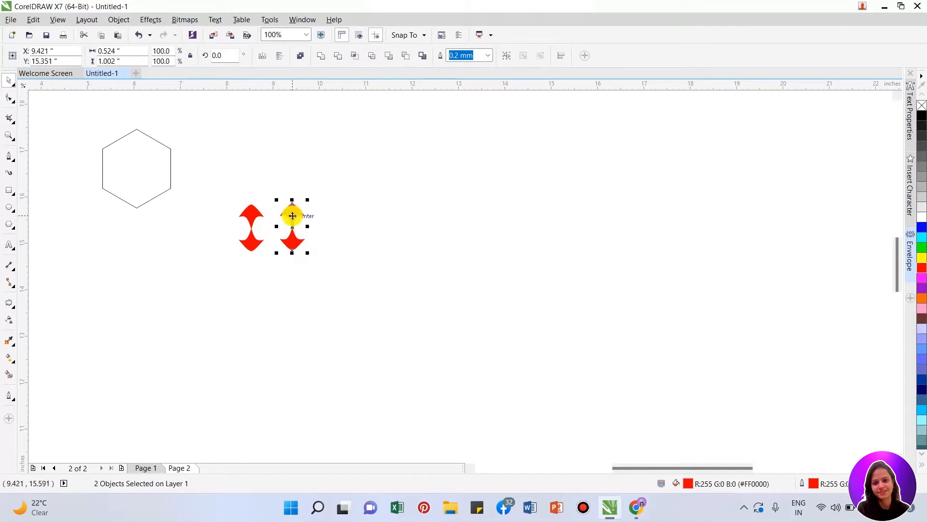
click(922, 279)
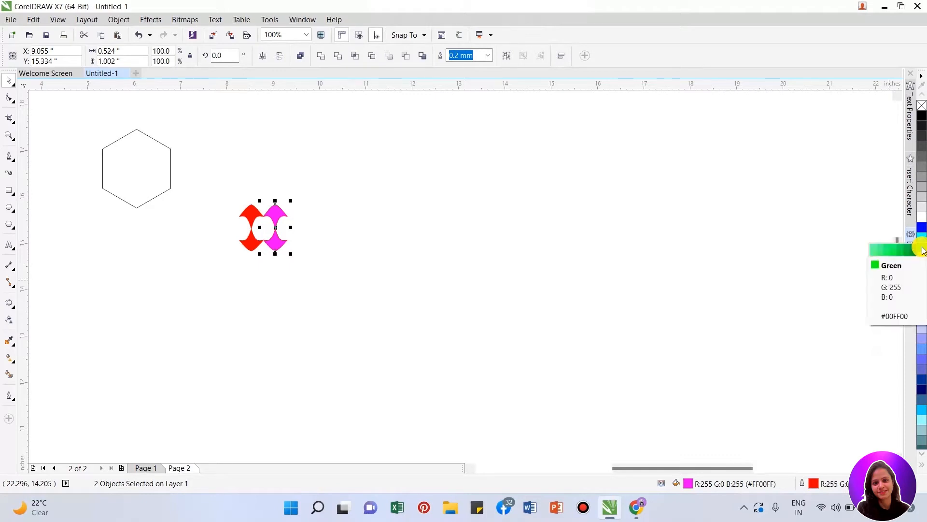
click(911, 266)
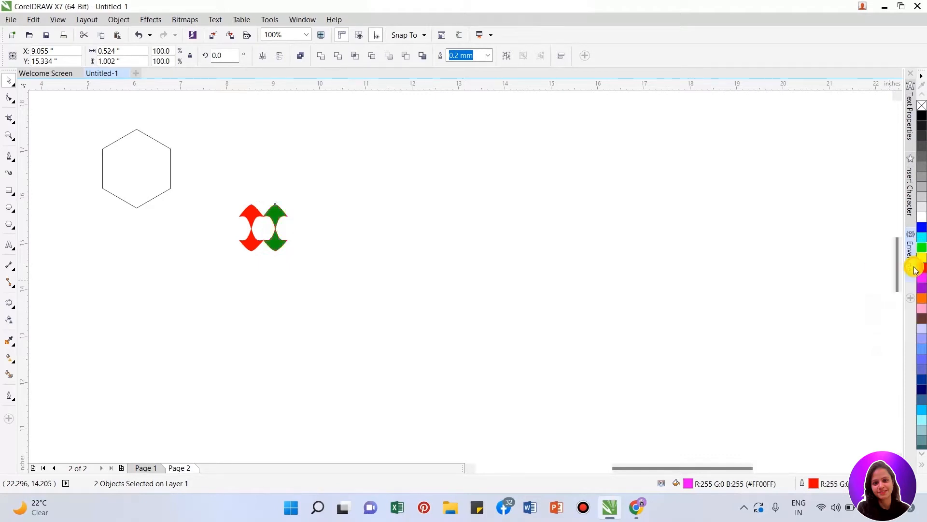
scroll(905, 265, down, 1)
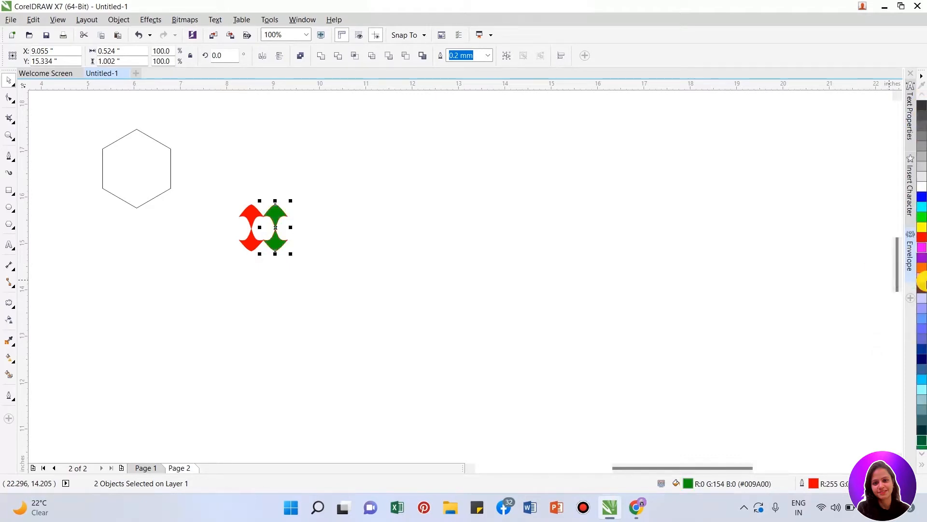
- Copy the four red and green shapes to the right with touching corners and repeat the copy into a row of nine sets
click(923, 457)
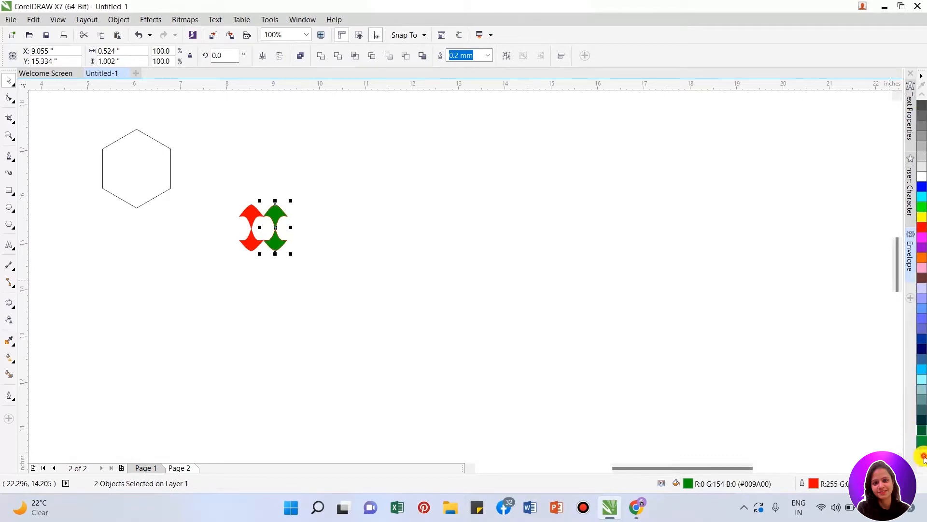
click(502, 304)
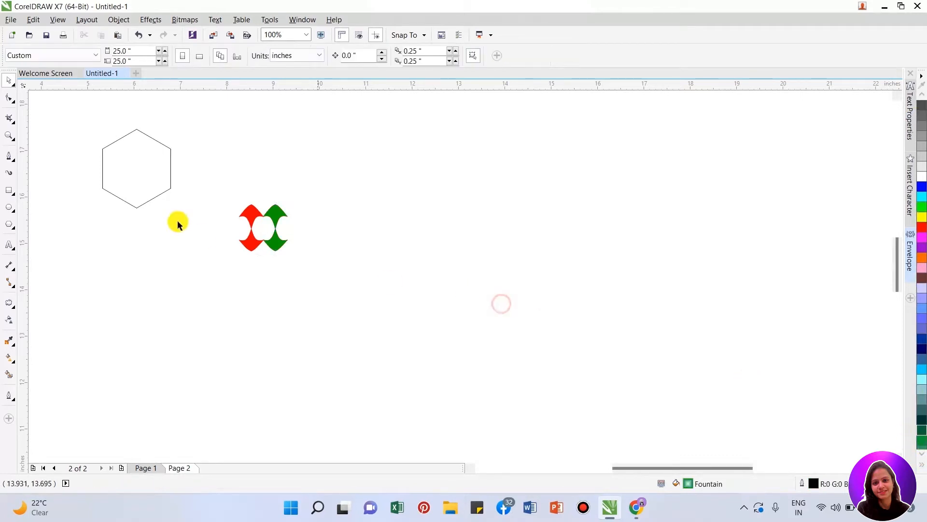
drag(220, 191, 322, 264)
drag(279, 216, 323, 217)
key(ctrl+d)
key(ctrl+d)
key(ctrl+d)
key(ctrl+d)
key(ctrl+d)
key(ctrl+d)
key(ctrl+d)
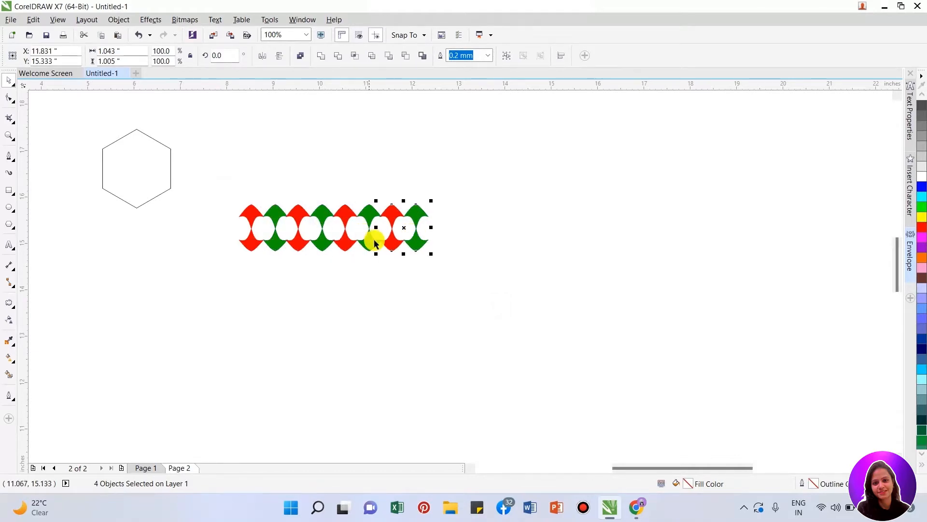
click(448, 300)
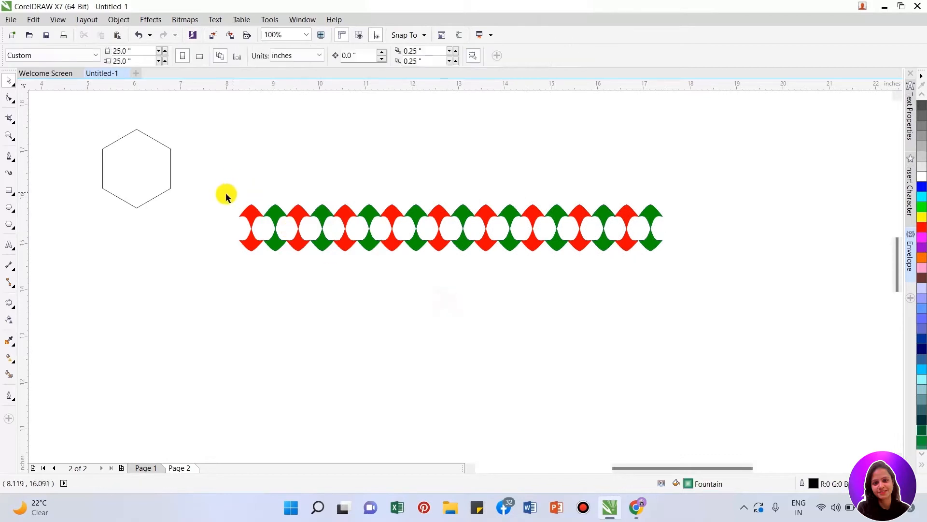
- Draw a rectangle about 9.26 by 1.27 inches around the patterned row and remove its fill
click(10, 191)
drag(236, 198, 666, 258)
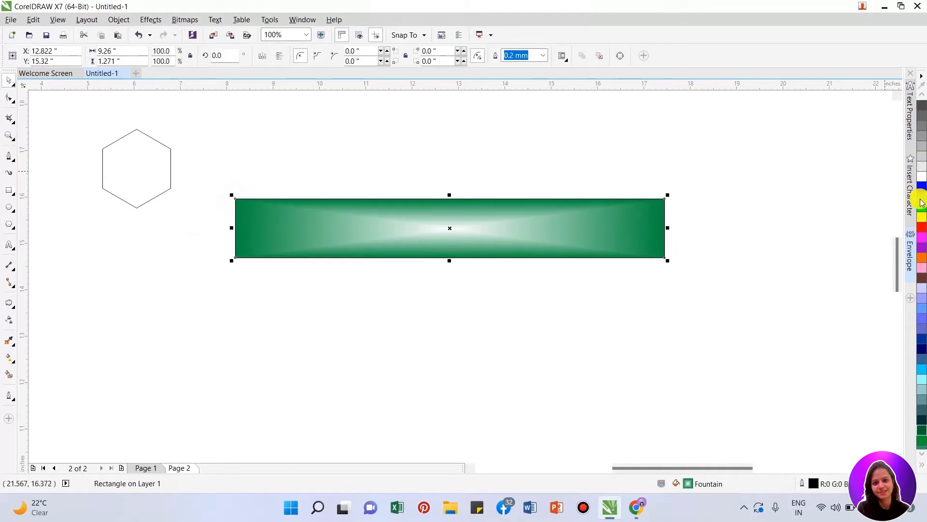
click(922, 455)
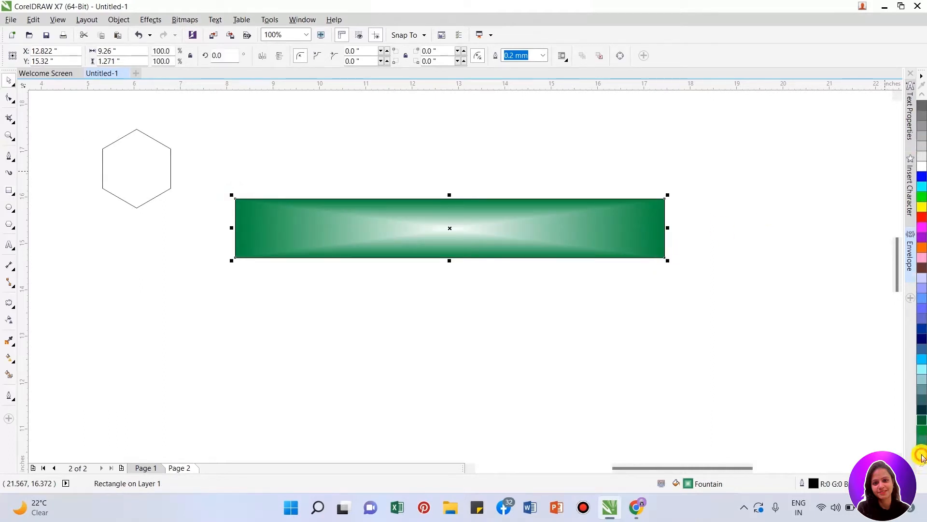
click(922, 93)
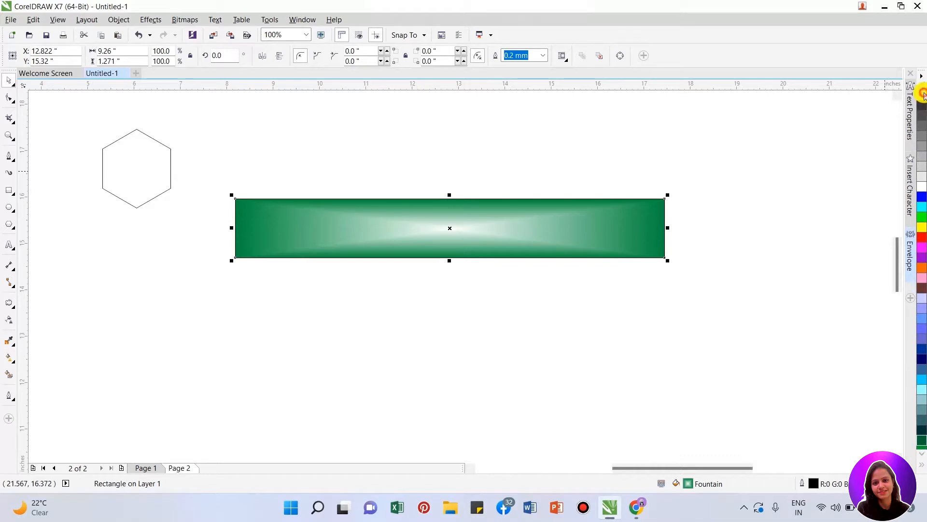
click(923, 94)
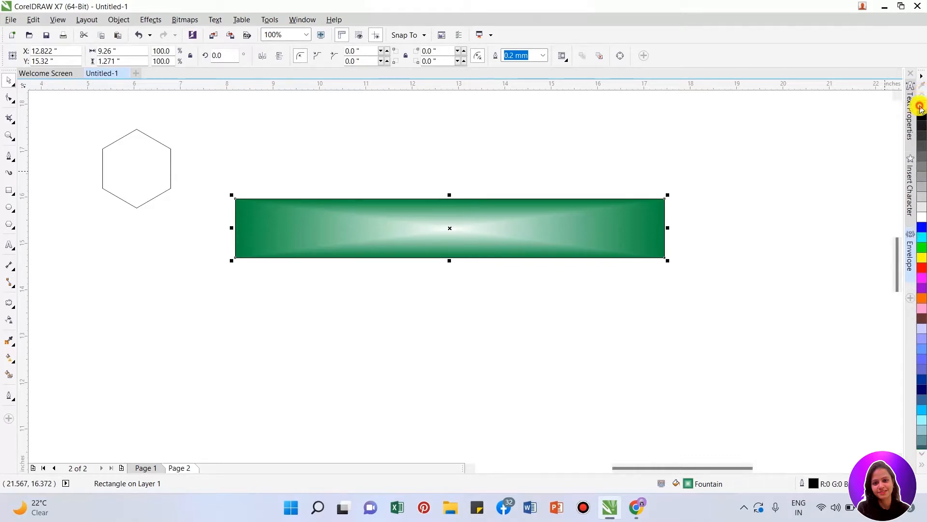
click(921, 106)
click(209, 223)
- Move the framed pattern to the page's lower right and the hexagon to about X 11, Y 16.5 inches
scroll(545, 213, up, 2)
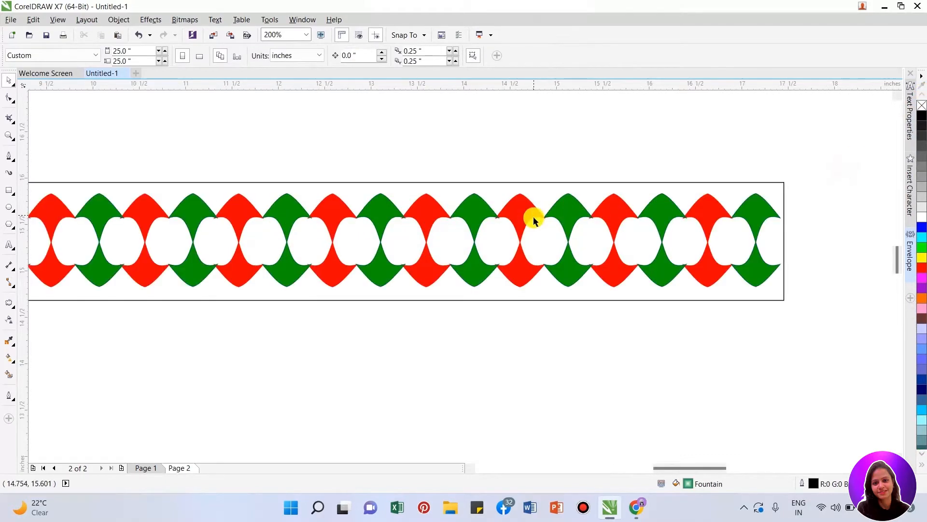
scroll(533, 216, down, 2)
scroll(478, 240, down, 2)
drag(345, 217, 610, 260)
drag(531, 235, 625, 344)
scroll(292, 199, up, 1)
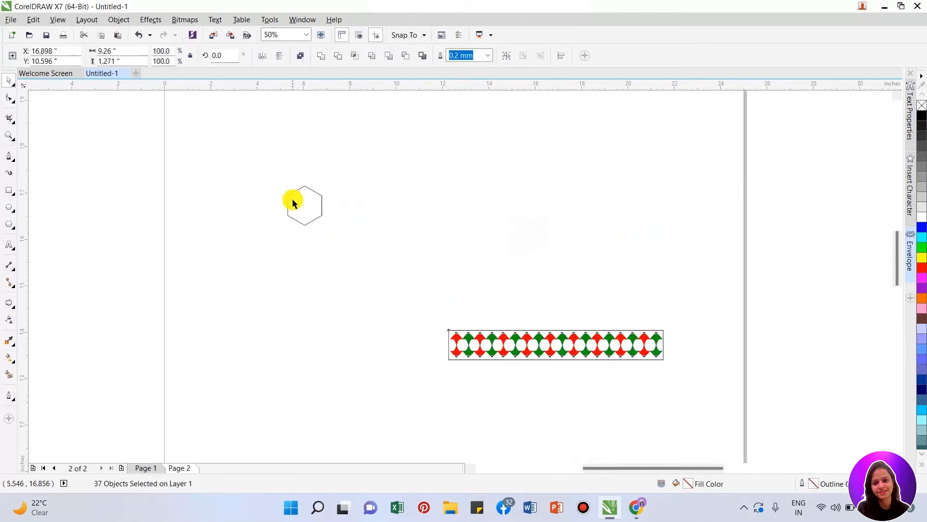
click(327, 177)
drag(310, 198, 540, 210)
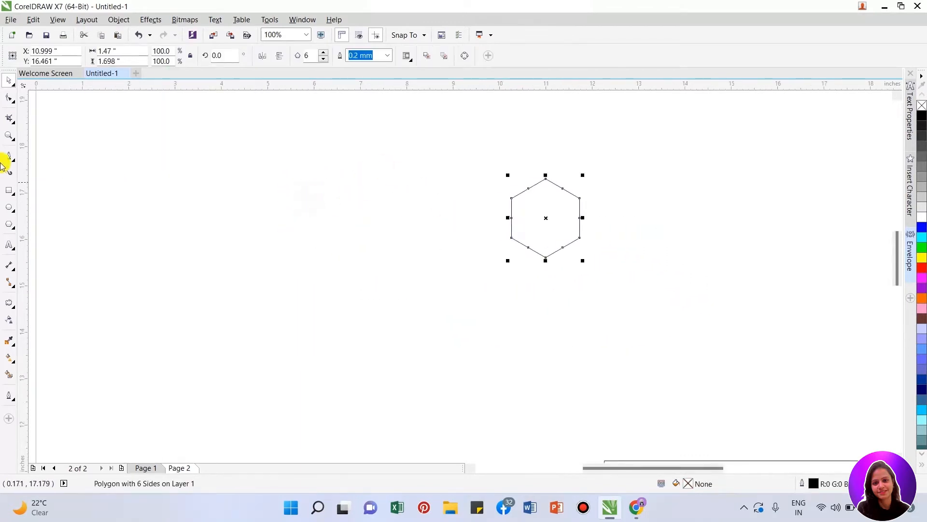
- Draw an unfilled circle about 2.7 inches in diameter and position it to the left of the hexagon
click(9, 208)
drag(100, 163, 231, 294)
key(space)
drag(174, 243, 243, 217)
click(918, 106)
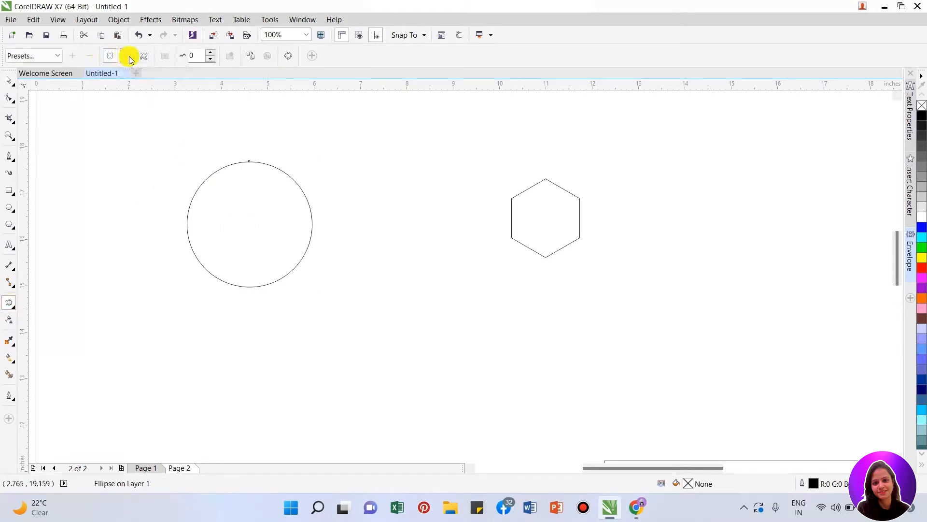
- Apply a zipper distortion with frequency 5 to the circle and set its amplitude to 50
click(128, 56)
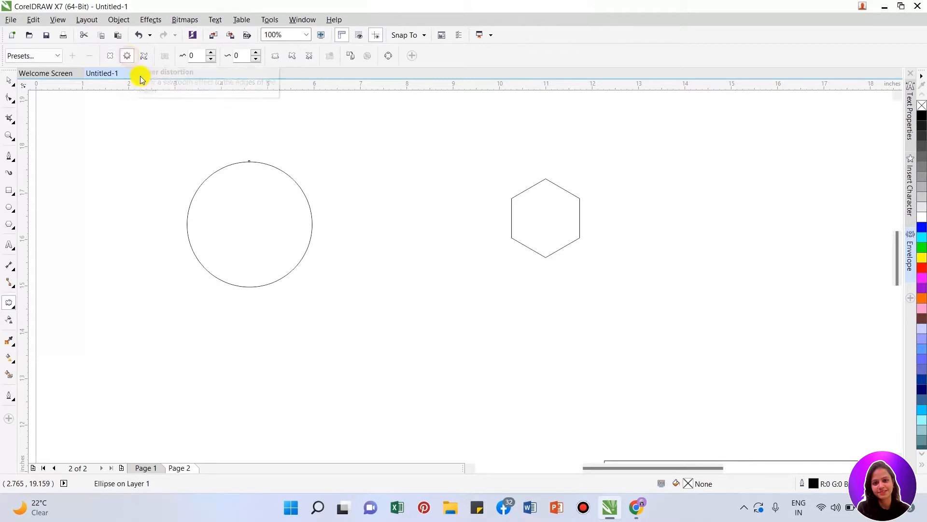
drag(250, 160, 279, 244)
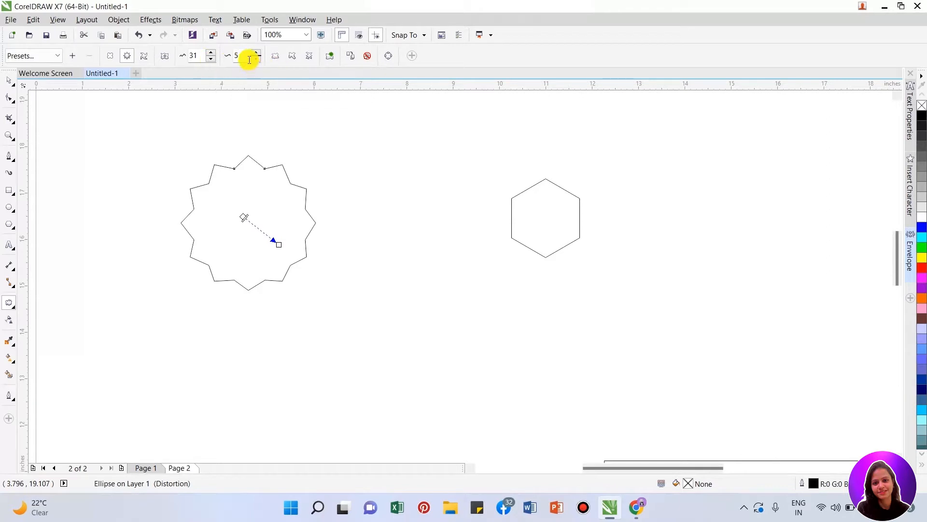
drag(202, 53, 162, 56)
text(5)
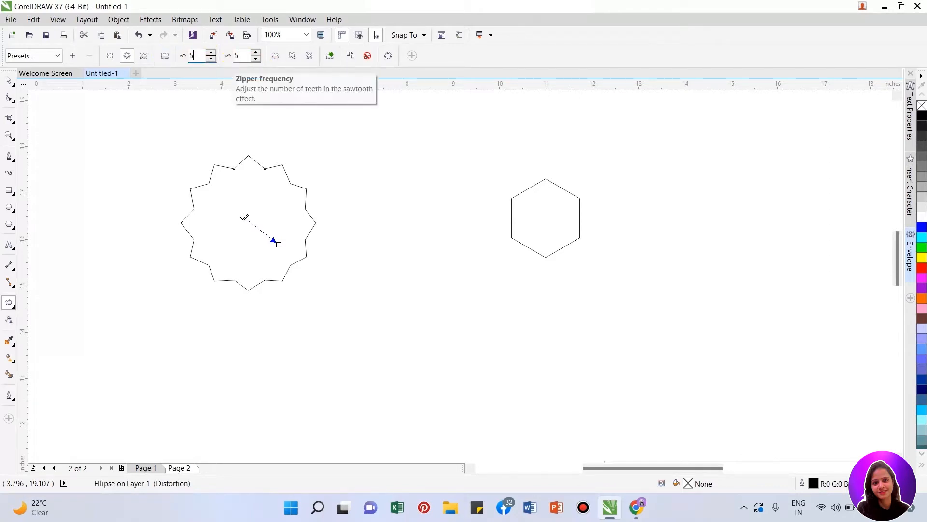
text(0)
key(Return)
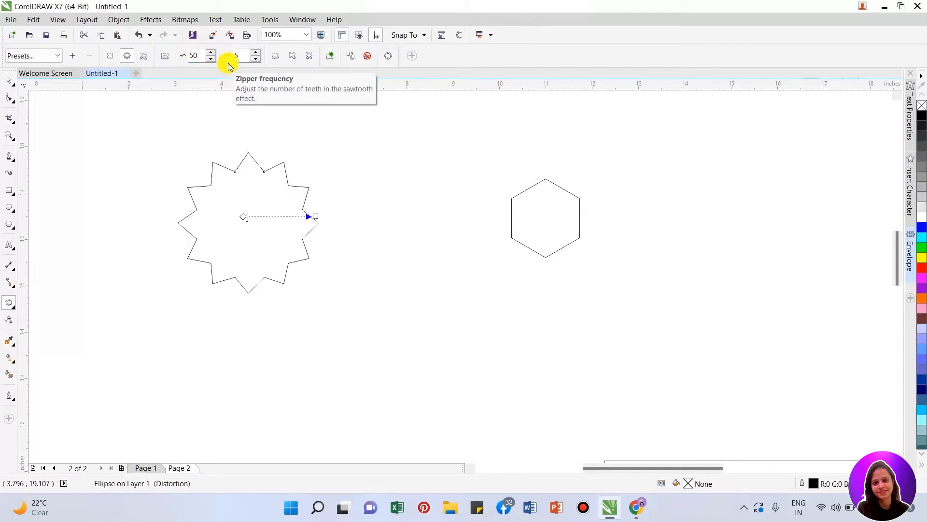
- Try zipper amplitudes of 10 and 60 on the distorted circle, and set the frequency to 10
drag(201, 56, 161, 59)
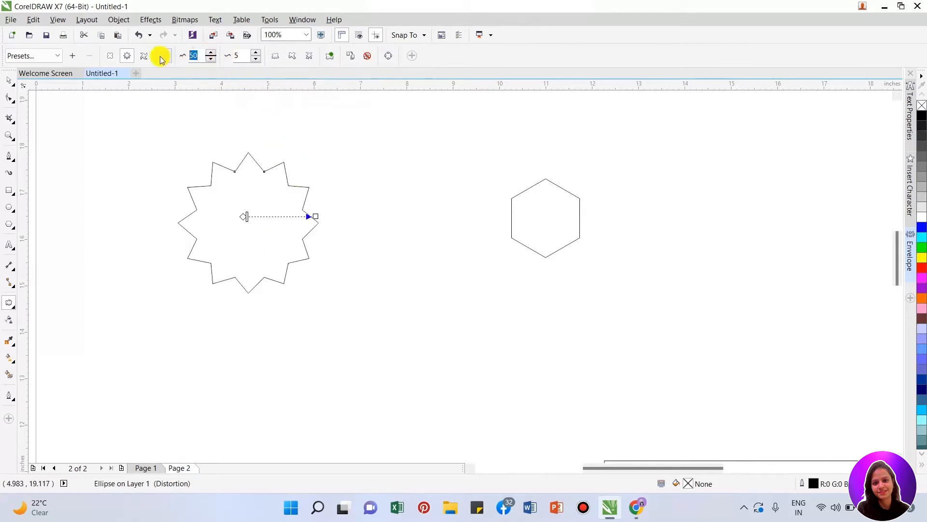
text(10)
key(Return)
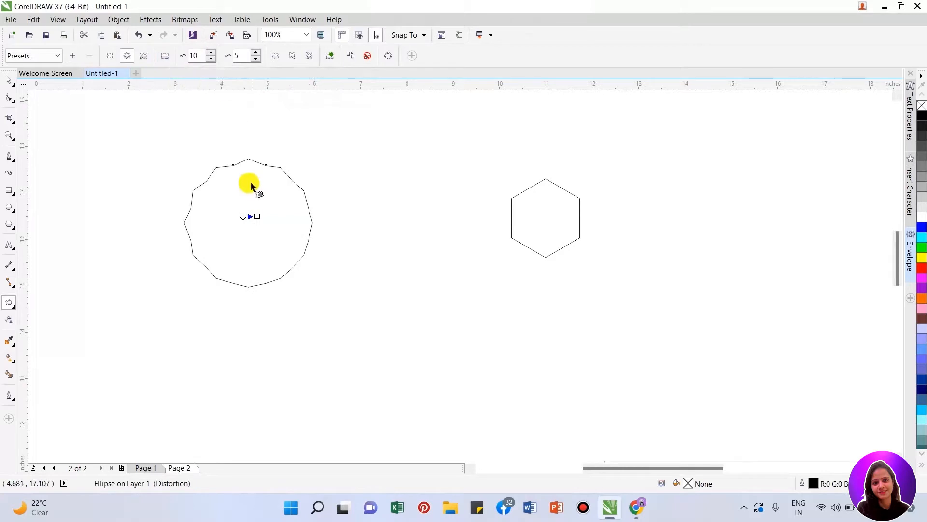
drag(198, 56, 180, 48)
text(60)
key(Return)
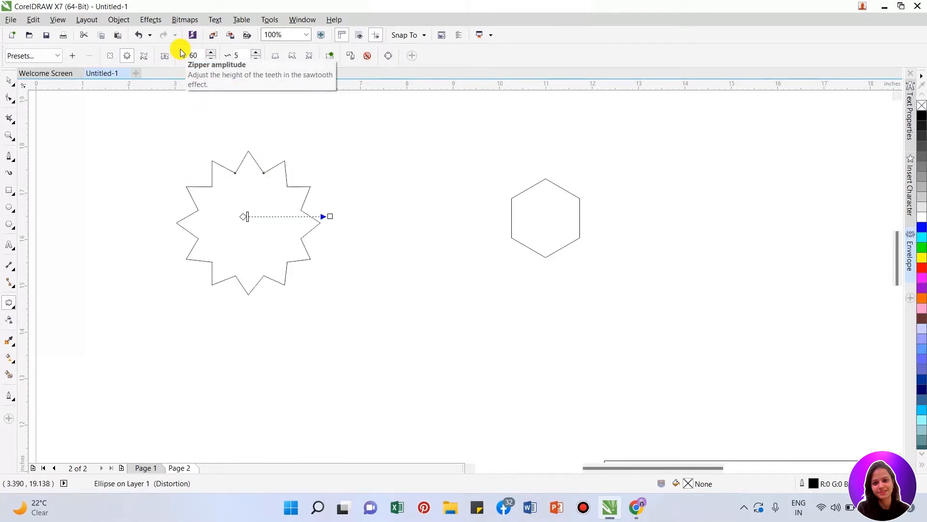
double_click(246, 55)
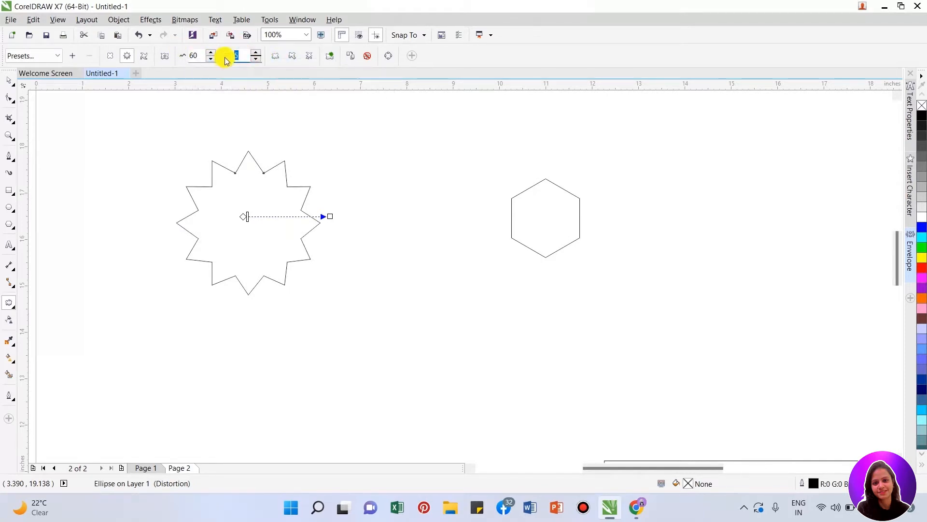
text(10)
key(Return)
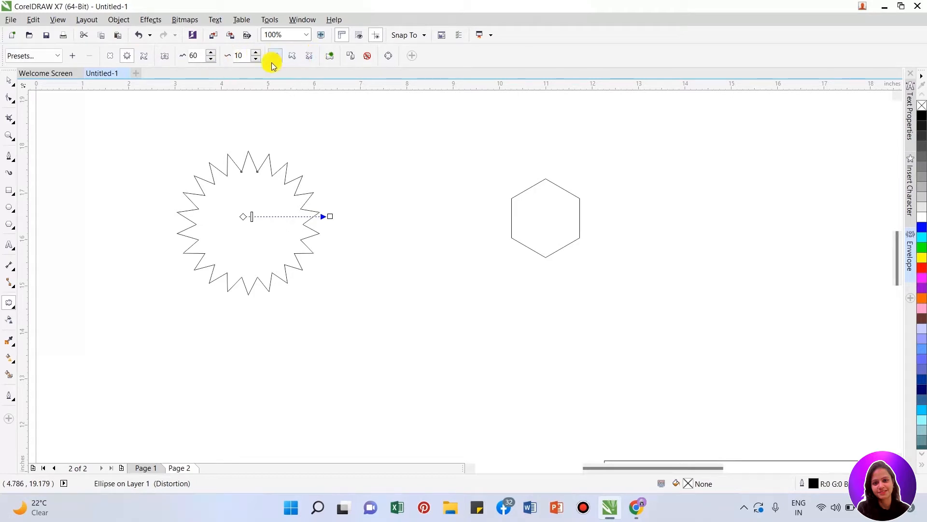
- Undo the zipper distortion and its value changes to restore the plain circle
key(ctrl+z)
key(ctrl+z)
key(ctrl+z)
key(ctrl+z)
key(ctrl+z)
key(ctrl+z)
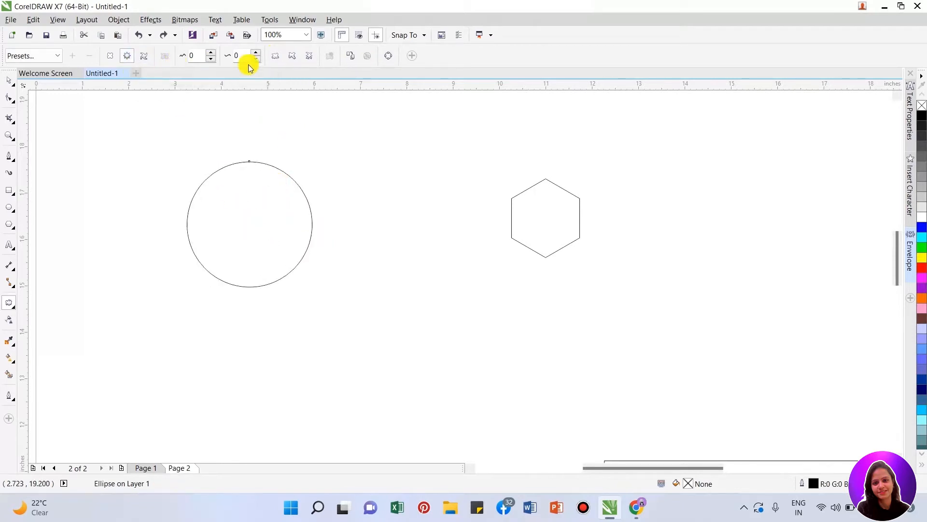
- Apply a randomized zipper distortion from the circle's center and set its amplitude to 60
click(276, 56)
drag(250, 217, 178, 207)
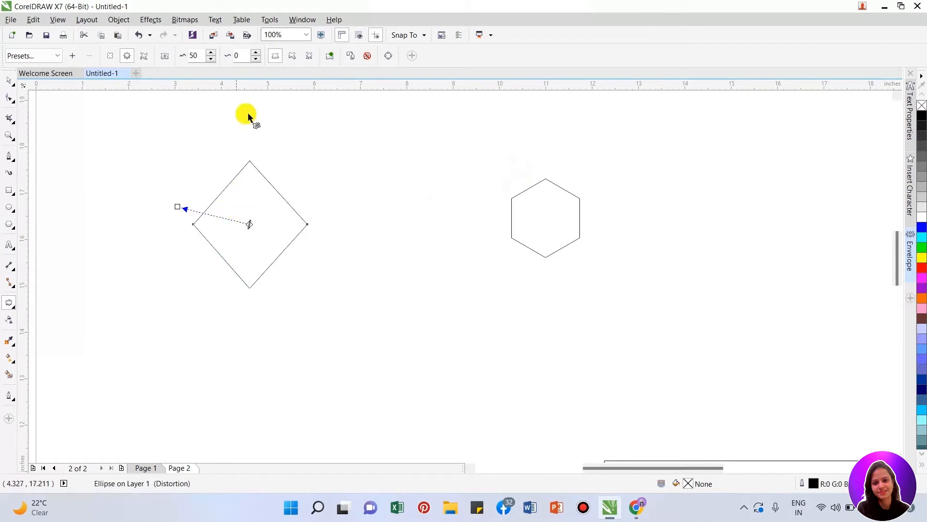
double_click(196, 56)
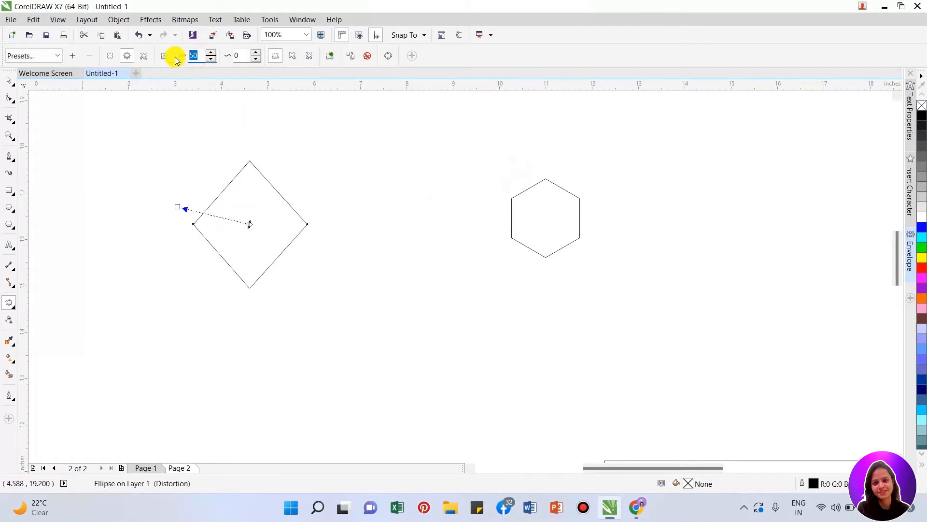
text(60)
key(Return)
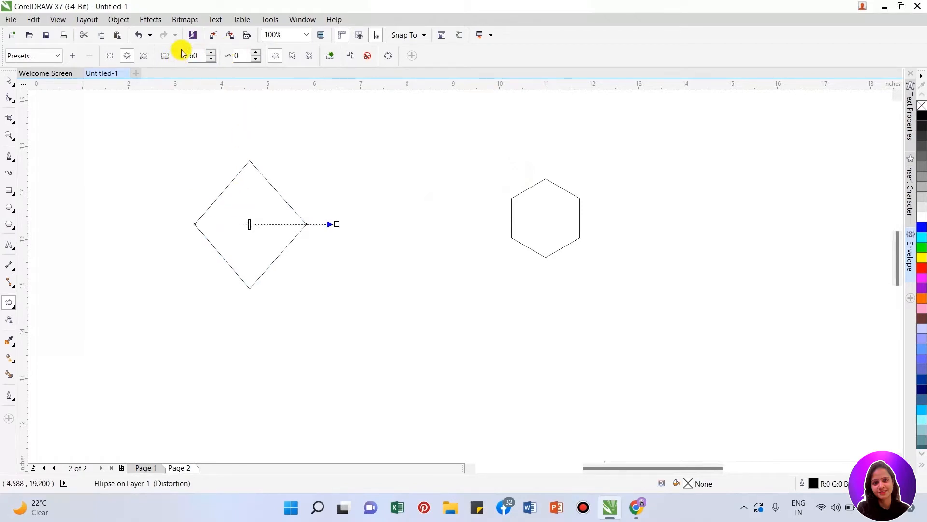
- Set the randomized zipper frequency to 60 and stretch the distortion handle outward to an amplitude of 100
double_click(237, 56)
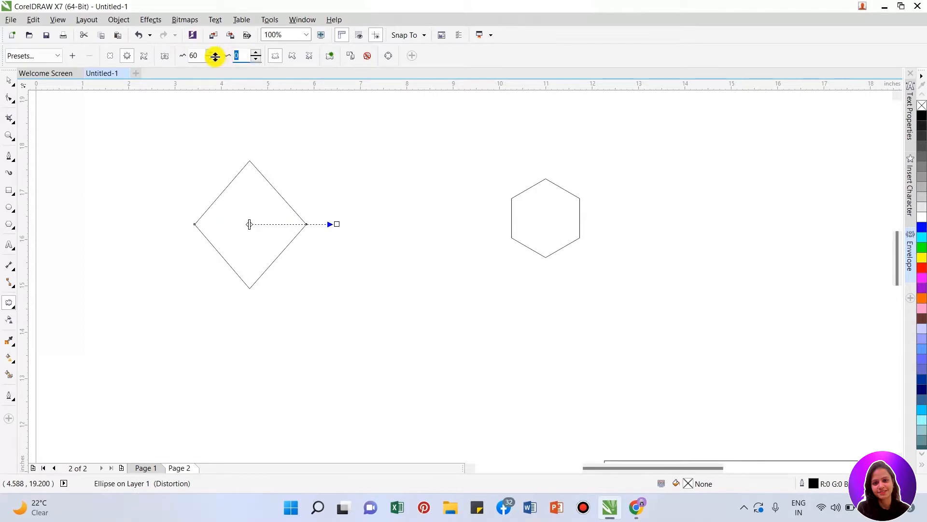
text(60)
key(Return)
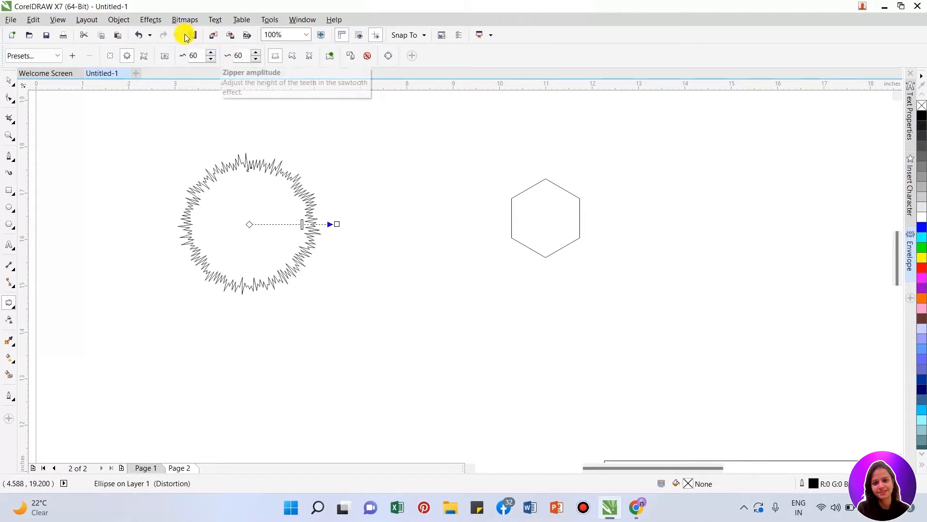
drag(334, 225, 445, 325)
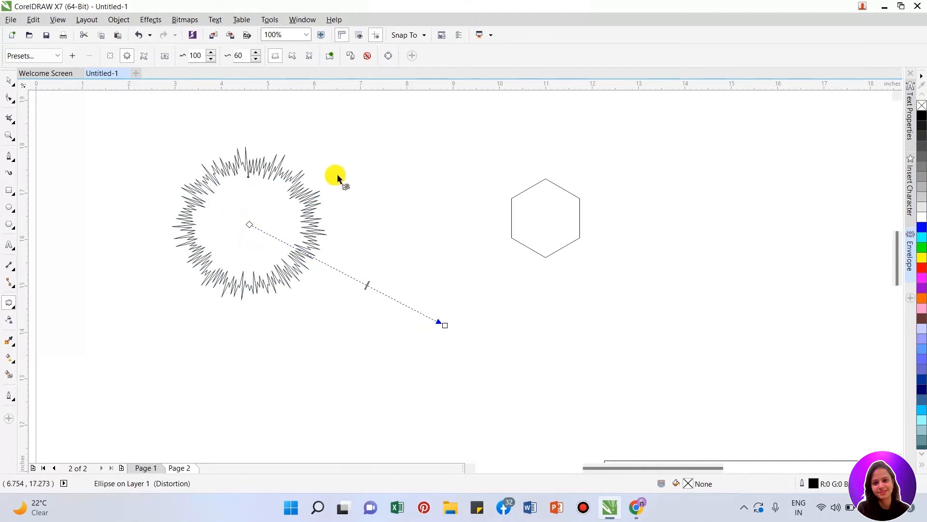
- Undo the amplitude and frequency changes of the randomized zipper distortion on the circle
key(ctrl+z)
key(ctrl+z)
key(ctrl+z)
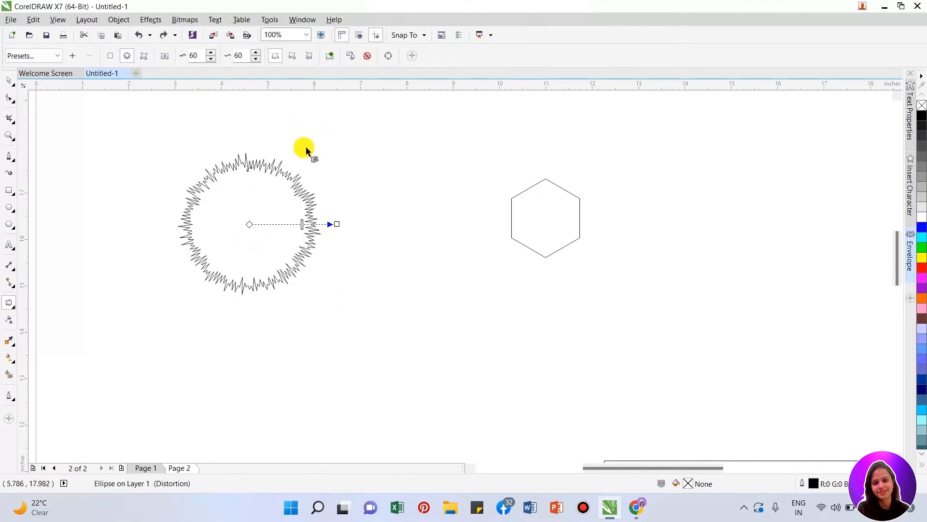
key(ctrl+z)
key(ctrl+z)
key(ctrl+z)
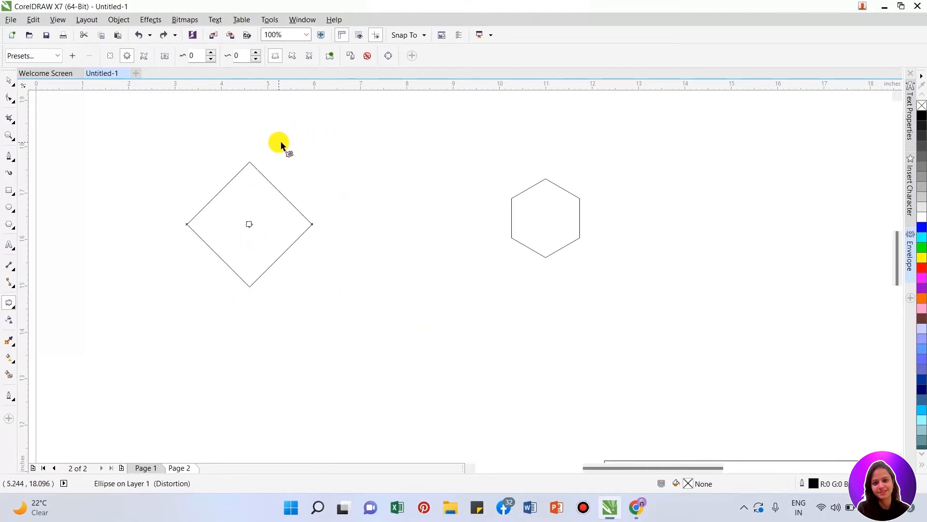
- Apply a smooth zipper distortion with amplitude 100 from the circle's center and set its frequency to 50
click(127, 57)
click(293, 58)
drag(256, 208, 244, 72)
double_click(236, 54)
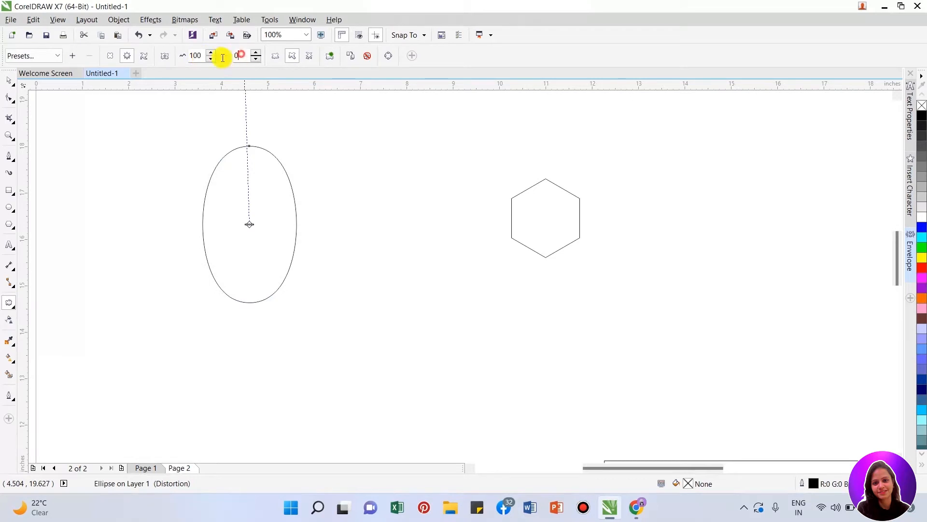
text(50)
key(Return)
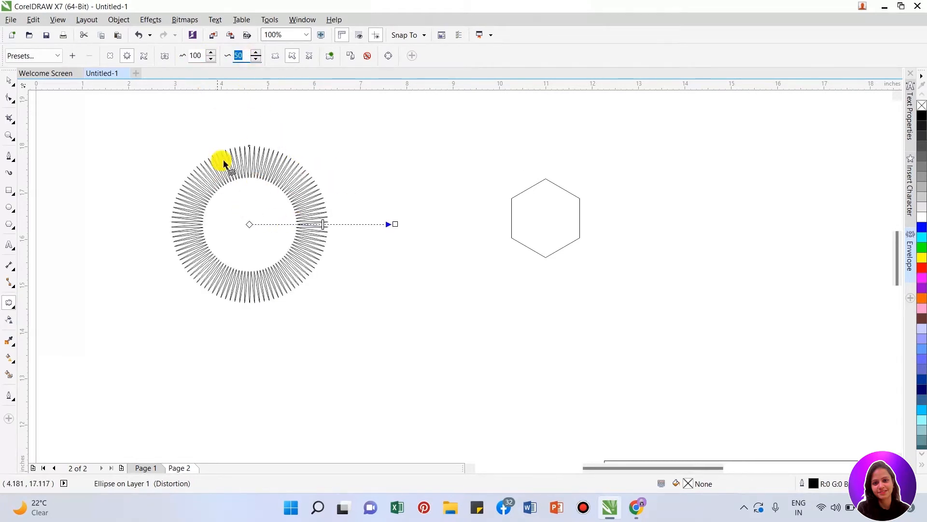
- Set the circle's smooth zipper distortion to a frequency of 10 and an amplitude of 50
text(1)
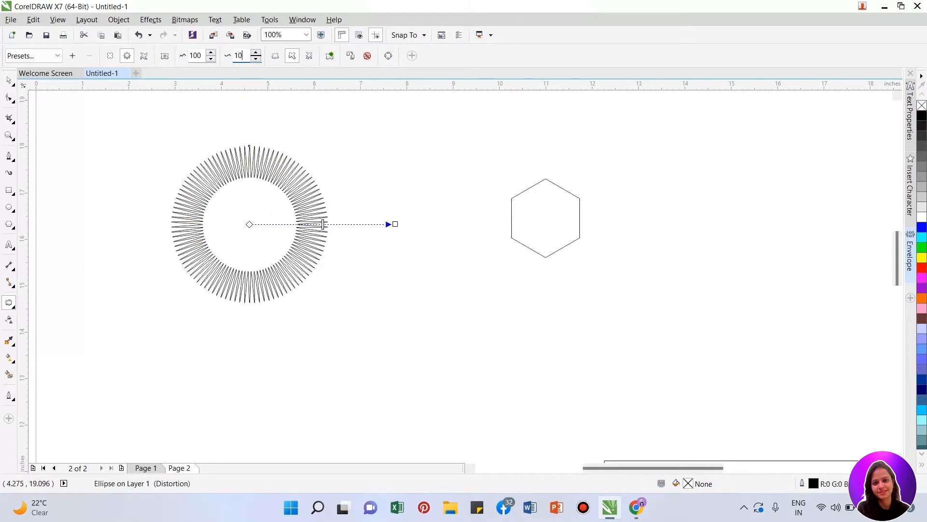
text(0)
key(Return)
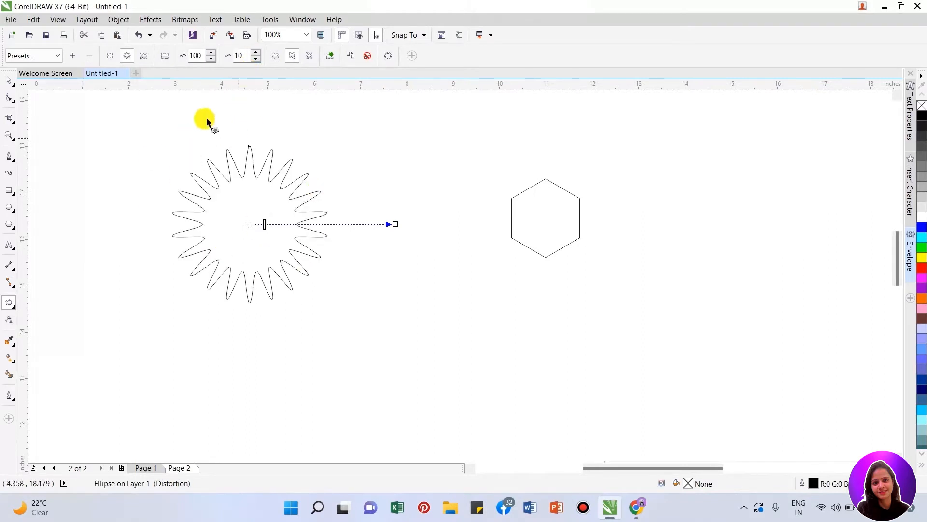
double_click(201, 54)
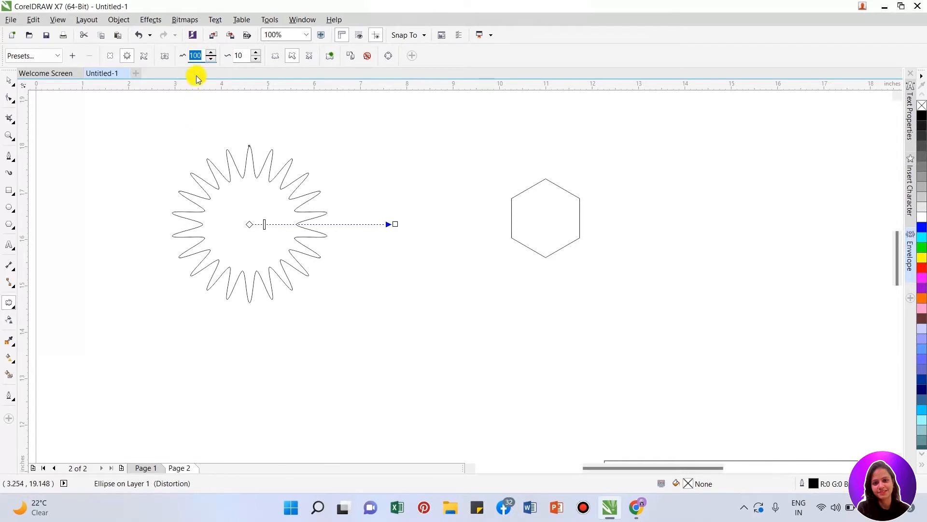
text(50)
key(Return)
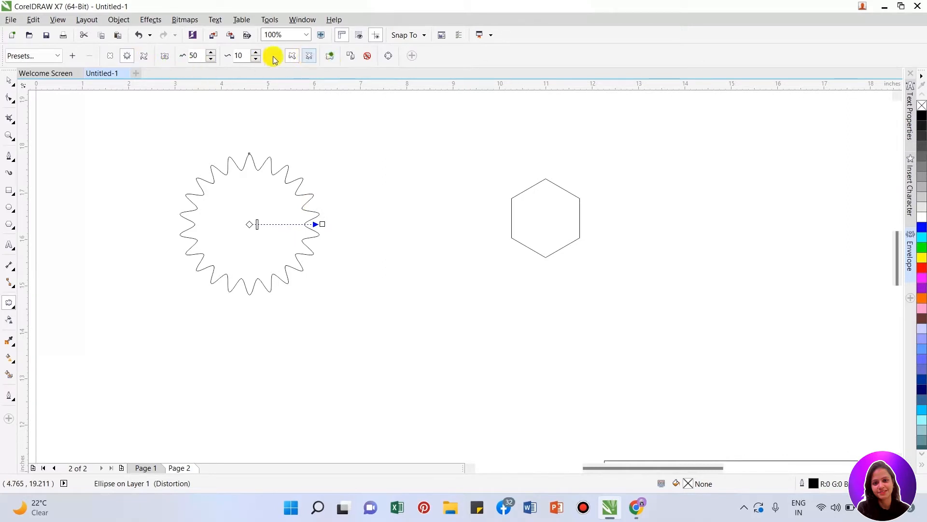
- Undo the amplitude and frequency changes of the circle's smooth zipper distortion
key(ctrl+z)
key(ctrl+z)
key(ctrl+z)
key(ctrl+z)
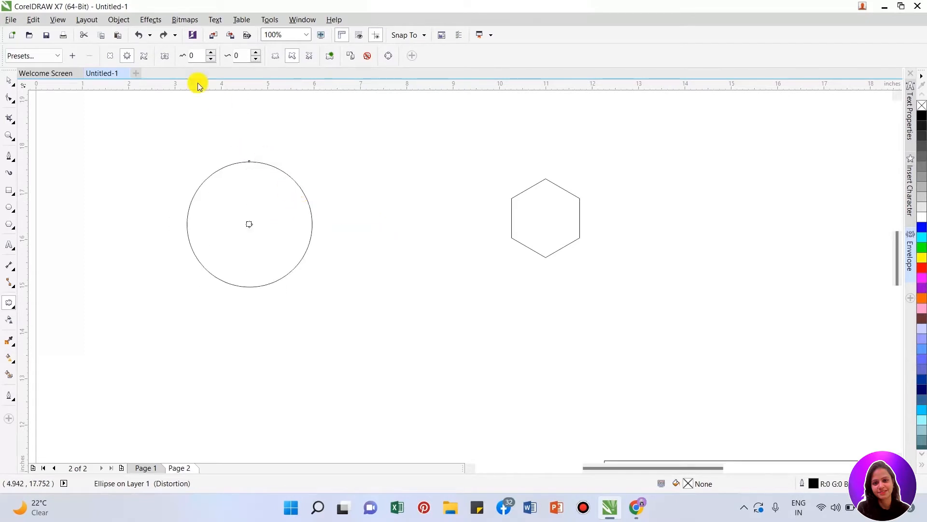
- Apply a localized zipper distortion from the circle's center with amplitude 42 and frequency 43, and turn smoothing off
click(143, 57)
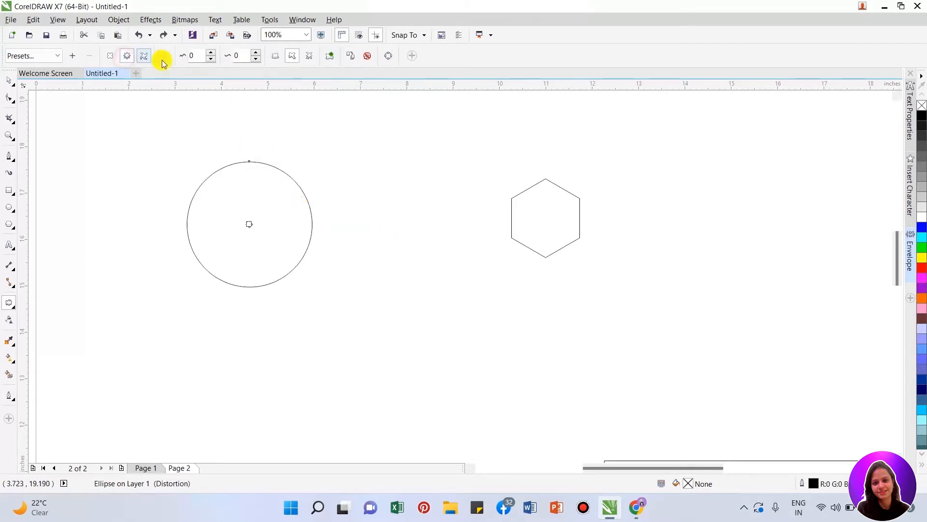
click(308, 57)
drag(249, 224, 307, 200)
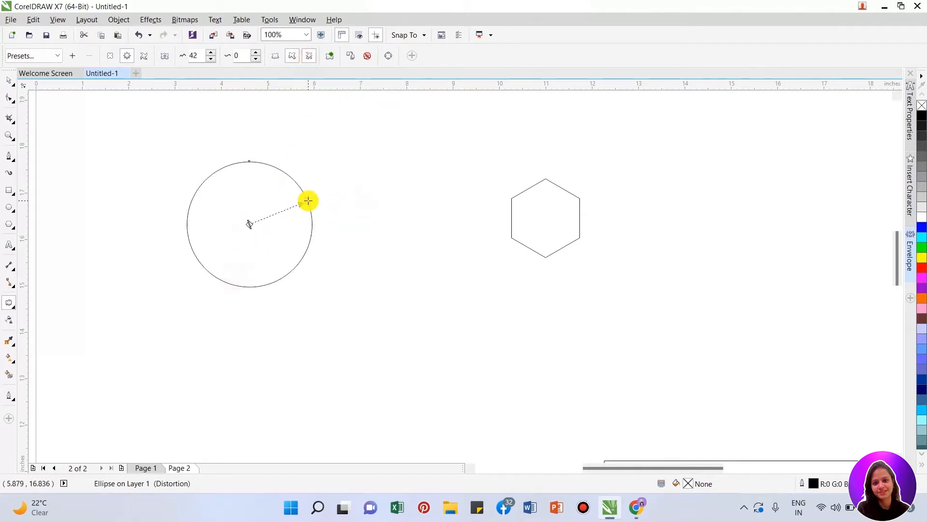
drag(250, 224, 275, 213)
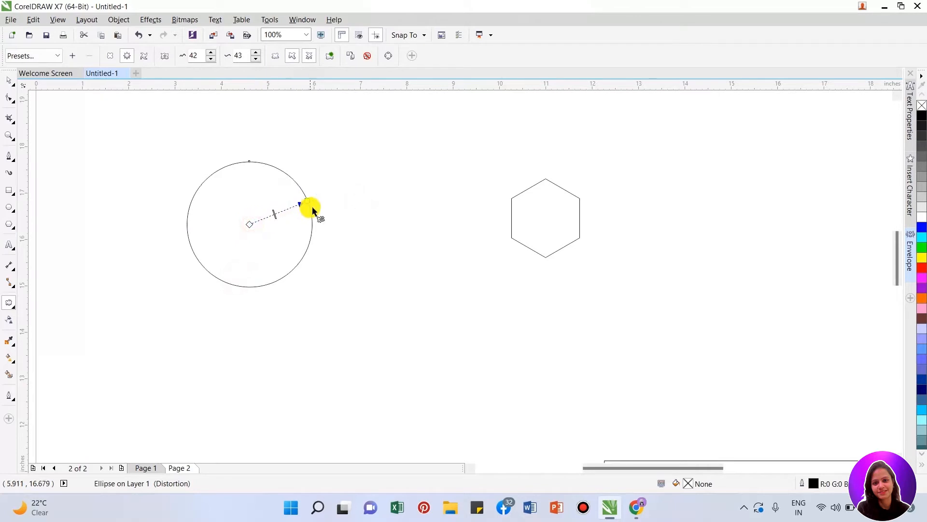
click(292, 56)
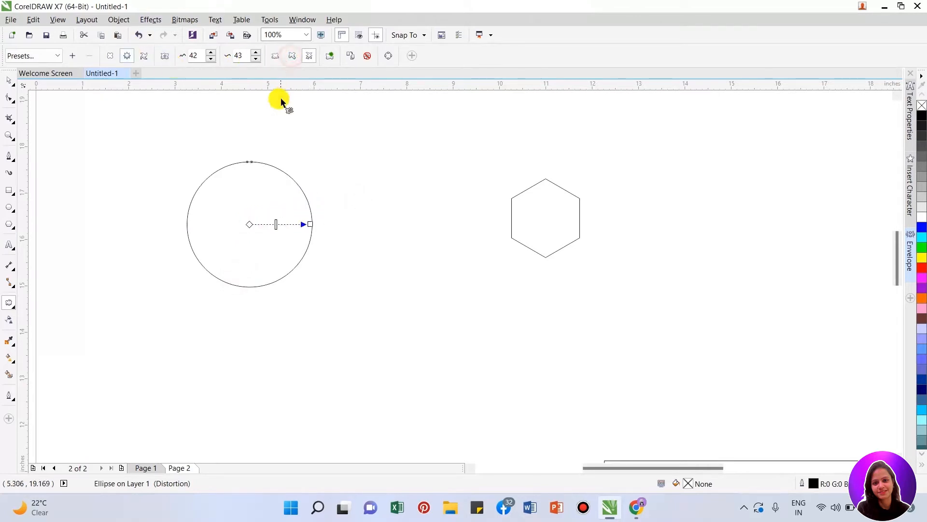
- Add a second localized distortion from the circle's right edge with amplitude 38 and frequency 5, and shift its origin near the center
drag(306, 222, 250, 224)
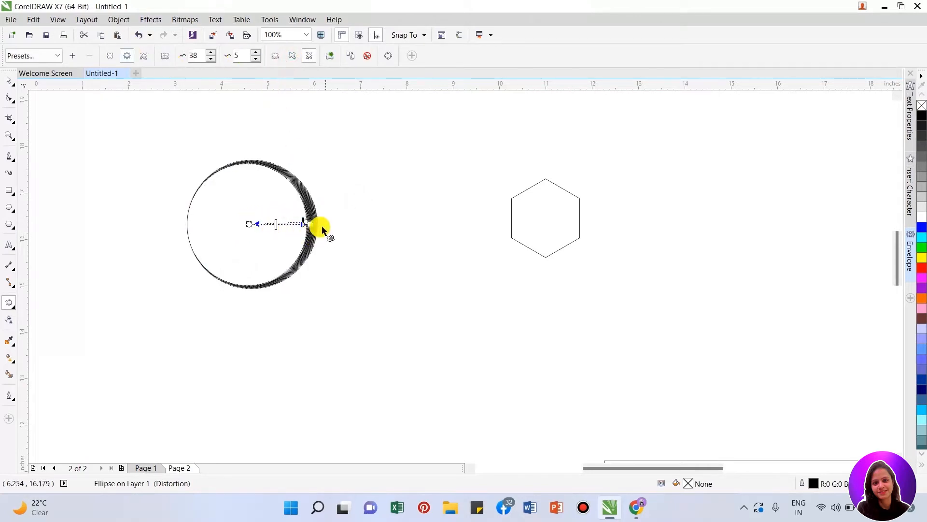
drag(310, 225, 258, 234)
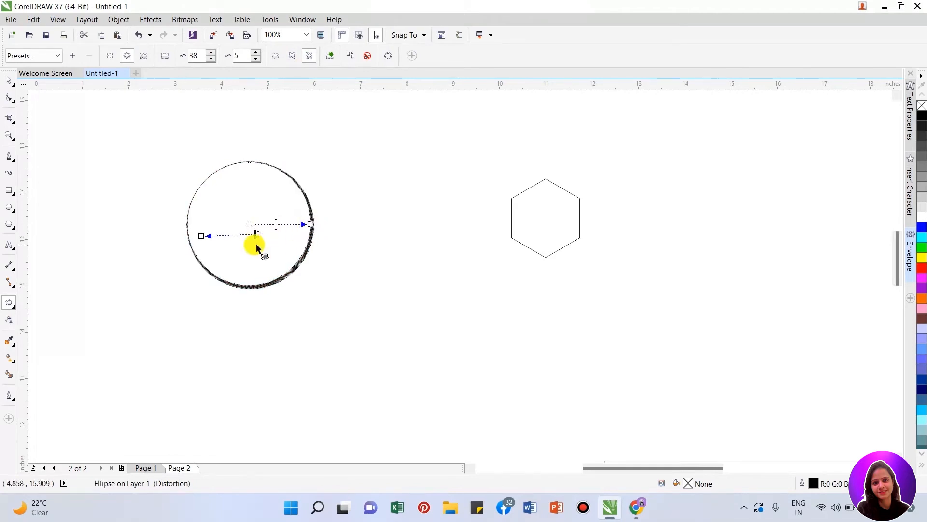
- Undo both localized zipper distortions on the circle
key(ctrl+z)
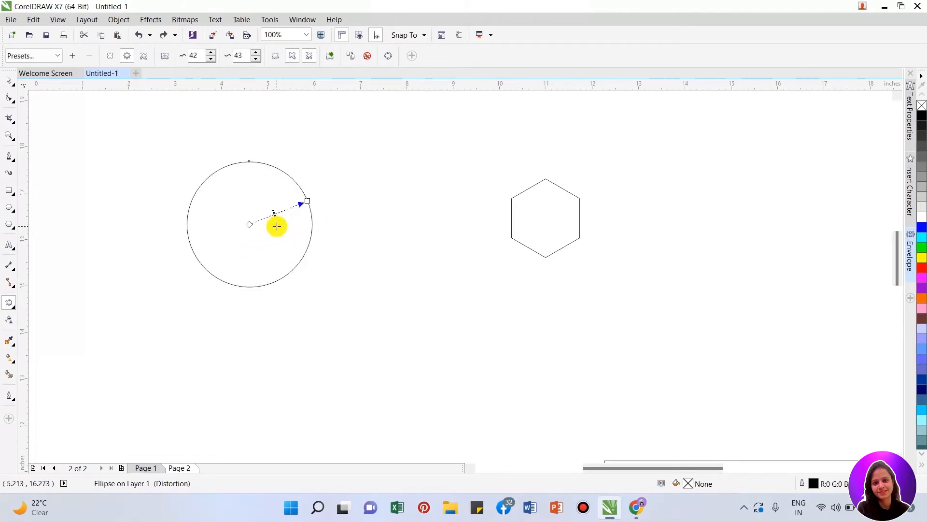
key(ctrl+z)
key(ctrl+z)
key(ctrl+z)
- Turn on localized zipper distortion for the circle and set its amplitude to 10 and frequency to 50
click(309, 55)
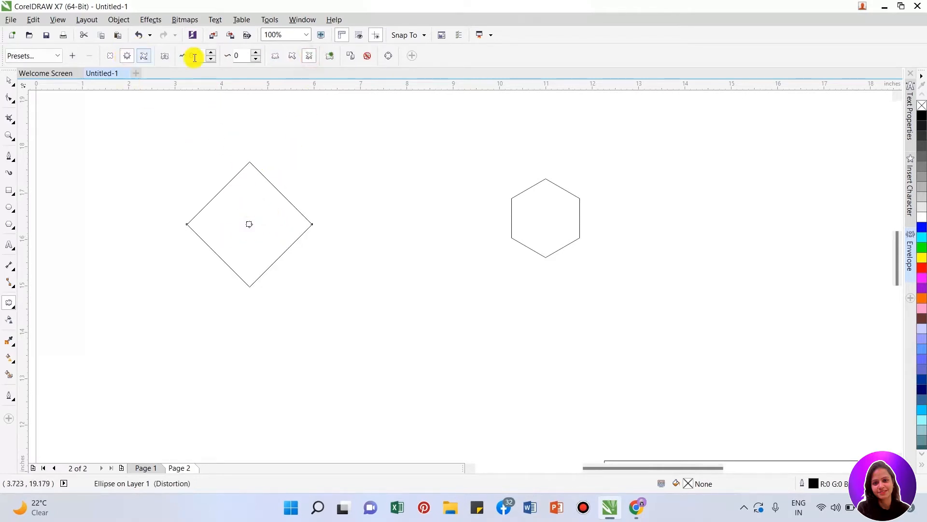
click(196, 56)
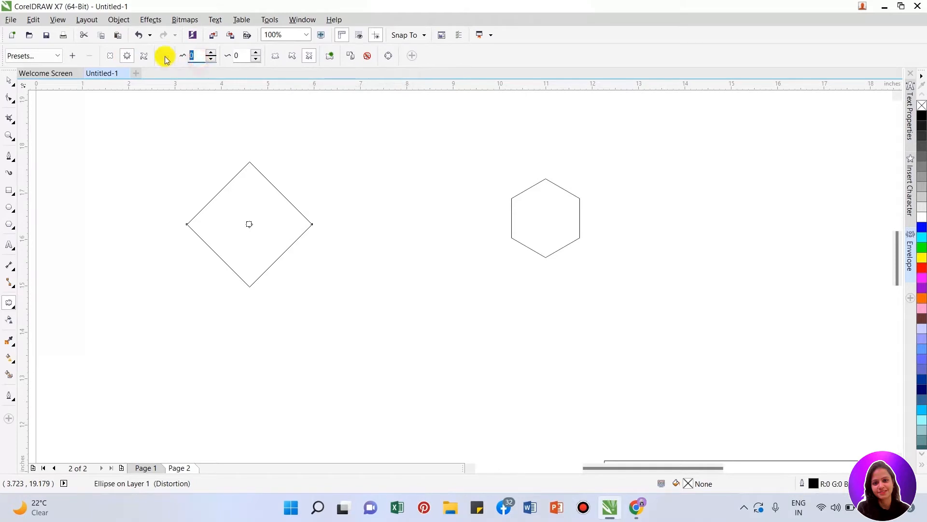
text(1)
click(240, 56)
text(50)
key(Return)
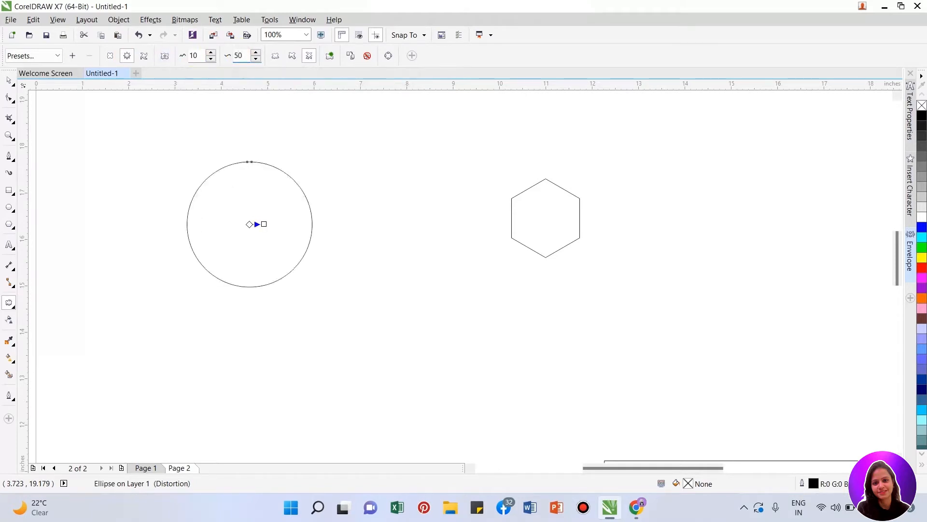
- Stretch the localized distortion handle toward the circle's lower right to an amplitude of 60, and raise the frequency to 66
drag(263, 226, 309, 288)
drag(280, 256, 285, 262)
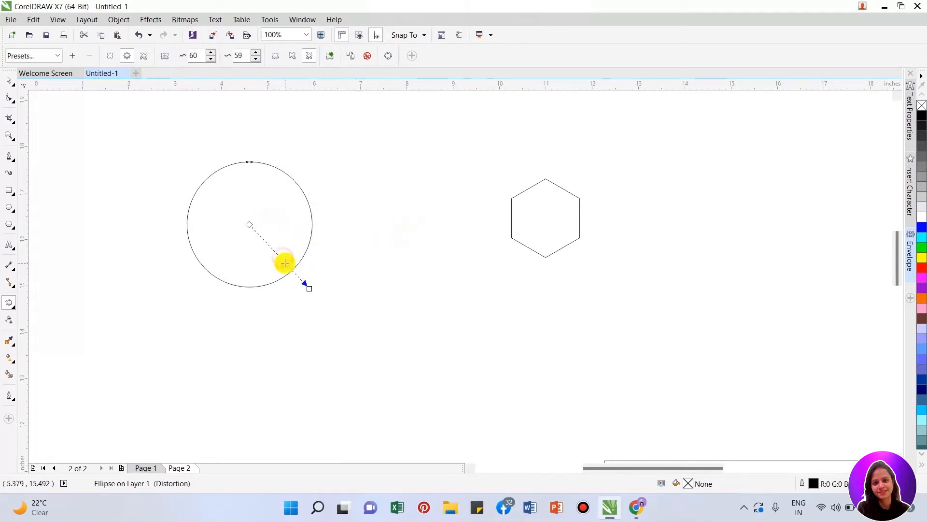
click(252, 53)
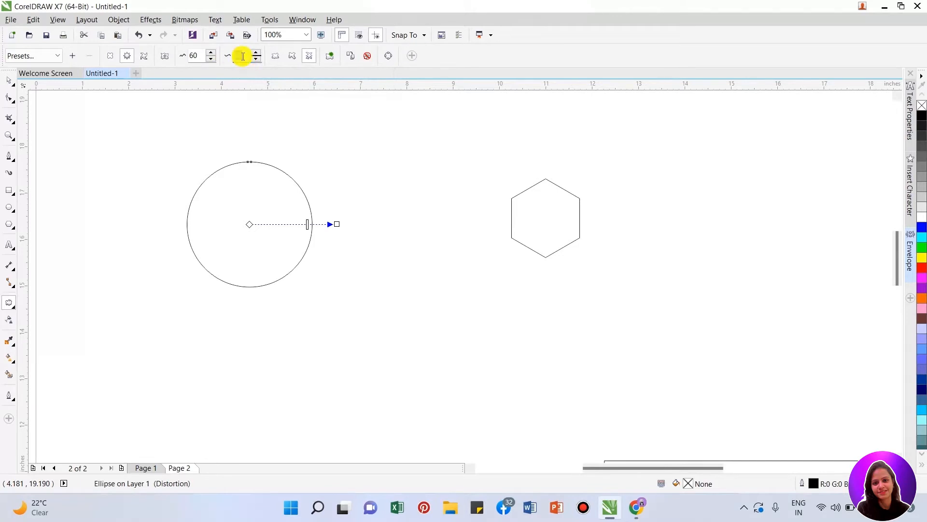
- Set the localized distortion's amplitude to 10, and pull its handle up and left to amplitude 21 and frequency 27
drag(196, 56, 187, 57)
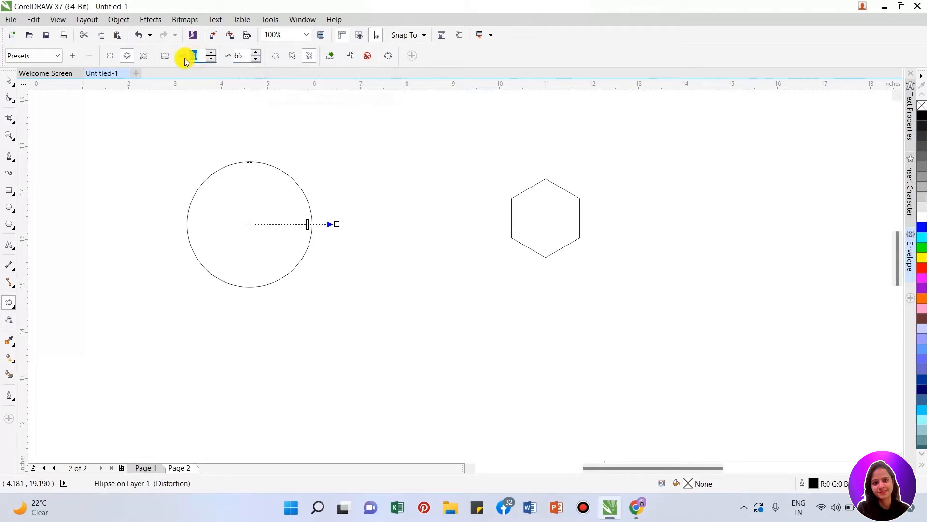
text(10)
drag(264, 224, 242, 219)
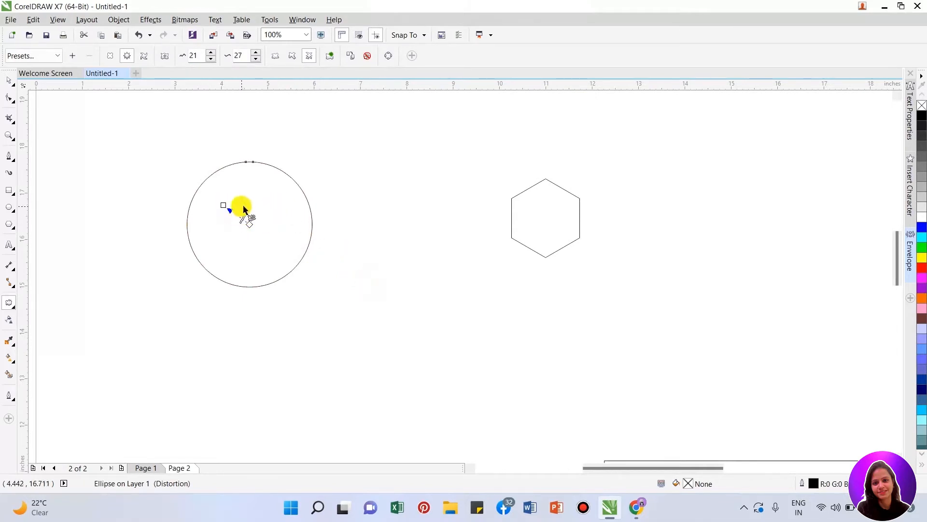
- Apply a localized zipper distortion from the circle's top edge down into its interior with amplitude 41 and frequency 5
scroll(249, 162, up, 2)
drag(263, 162, 301, 294)
scroll(286, 155, down, 1)
drag(283, 197, 300, 277)
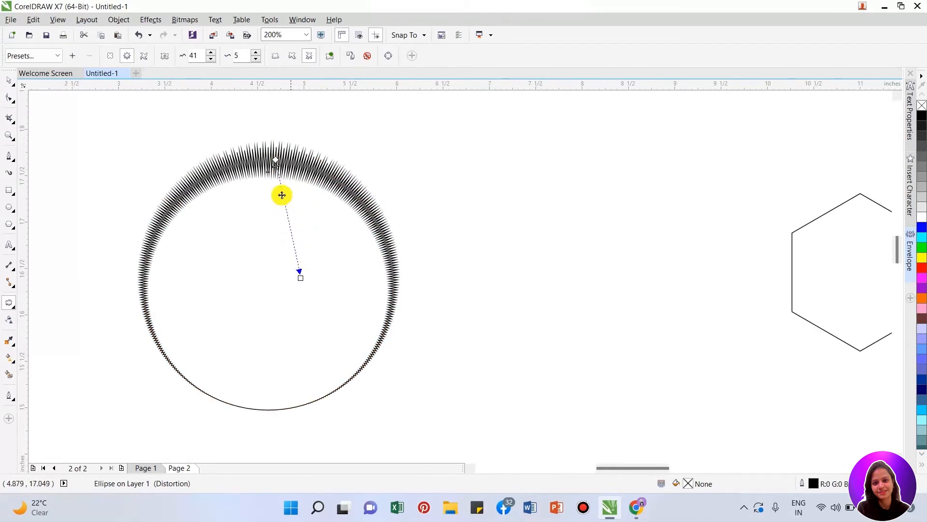
scroll(276, 170, up, 1)
drag(274, 149, 275, 131)
scroll(339, 228, down, 1)
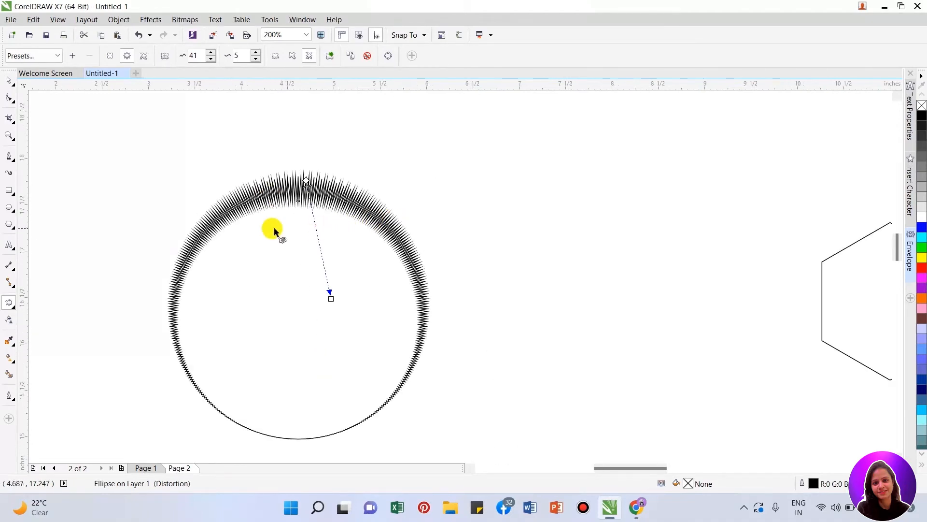
scroll(269, 228, down, 1)
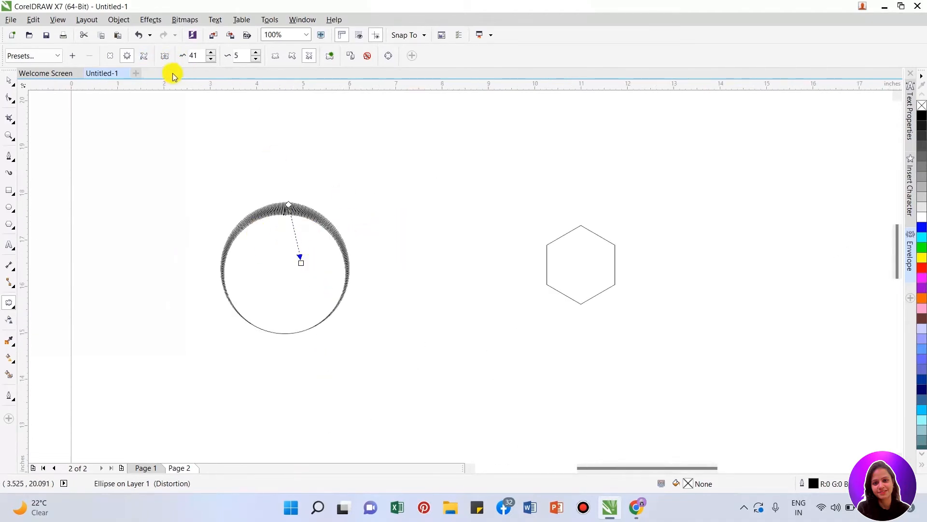
scroll(326, 201, down, 1)
scroll(313, 231, up, 1)
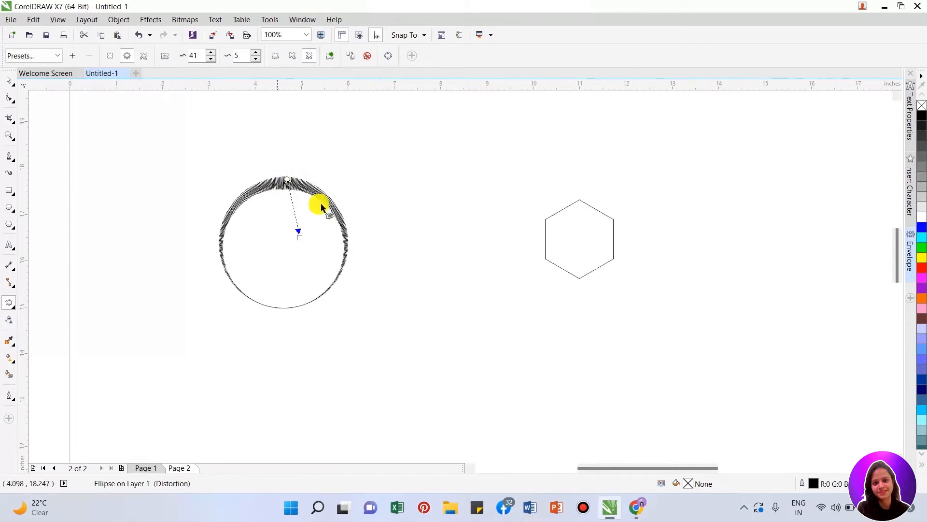
- Undo the localized zipper distortion started at the circle's top edge
key(space)
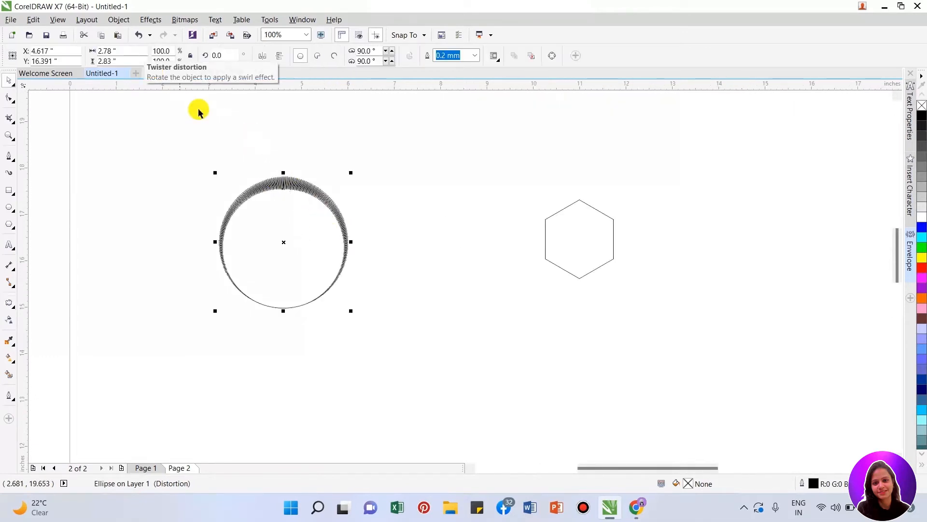
key(ctrl+z)
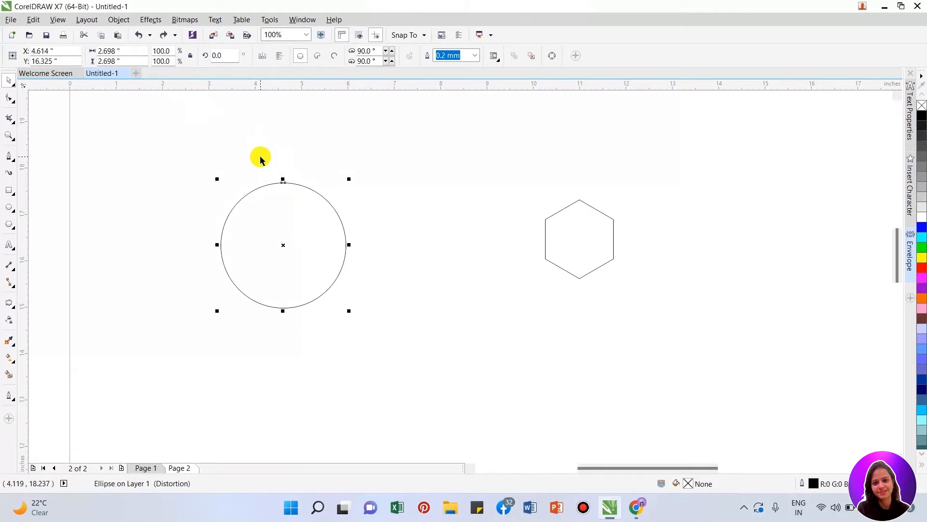
- Apply a clockwise twister distortion to the circle from near its center with an additional angle of 60 degrees
key(space)
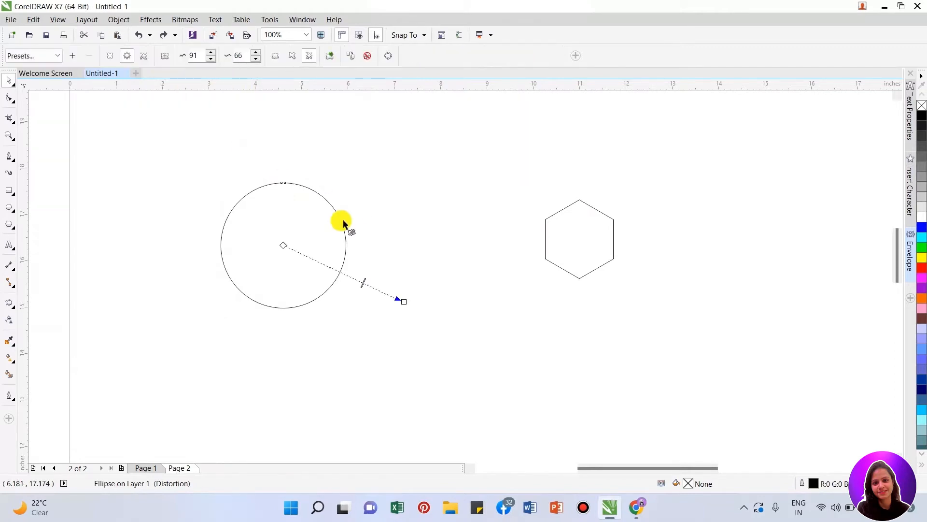
click(145, 56)
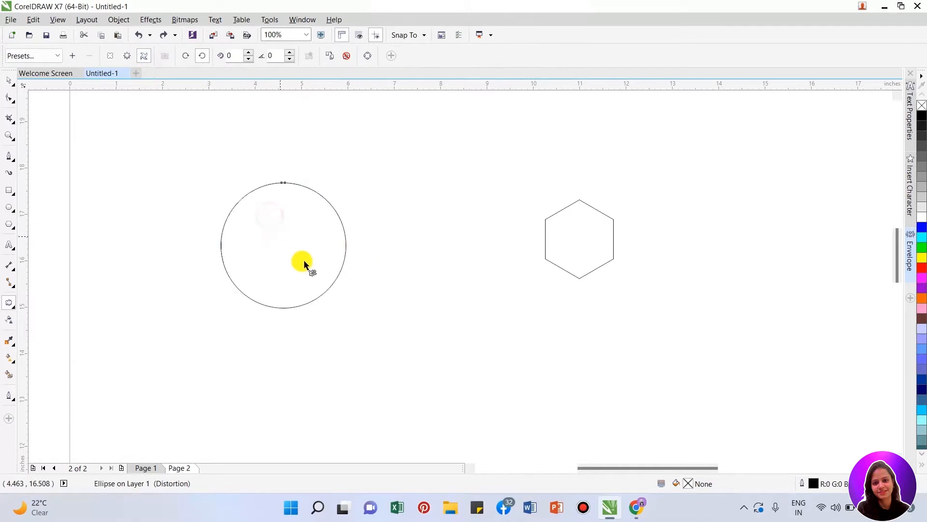
mouse_move(295, 242)
mouse_down()
mouse_move(289, 235)
mouse_move(370, 230)
mouse_move(346, 256)
mouse_move(337, 237)
mouse_move(346, 258)
mouse_up()
- Move the twisted circle slightly to the right and down, and resume distorting it
key(space)
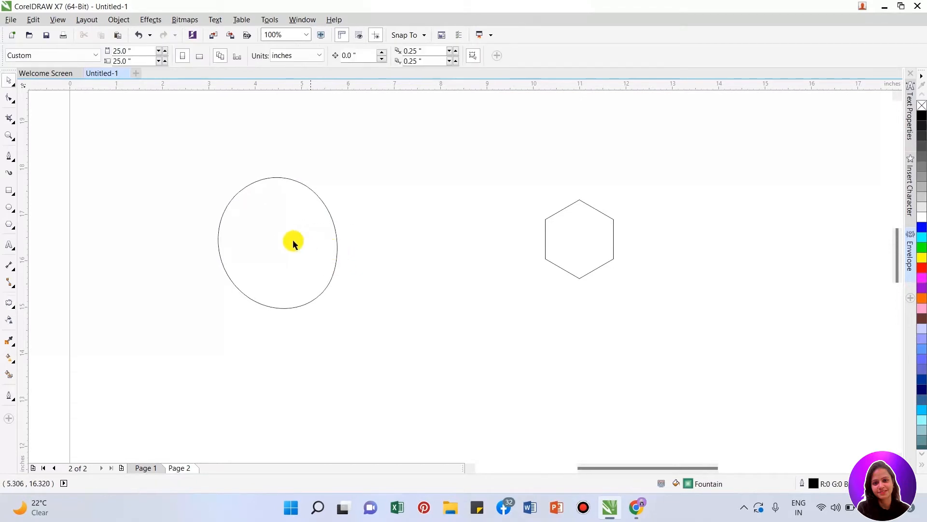
click(271, 228)
drag(271, 227, 299, 243)
key(space)
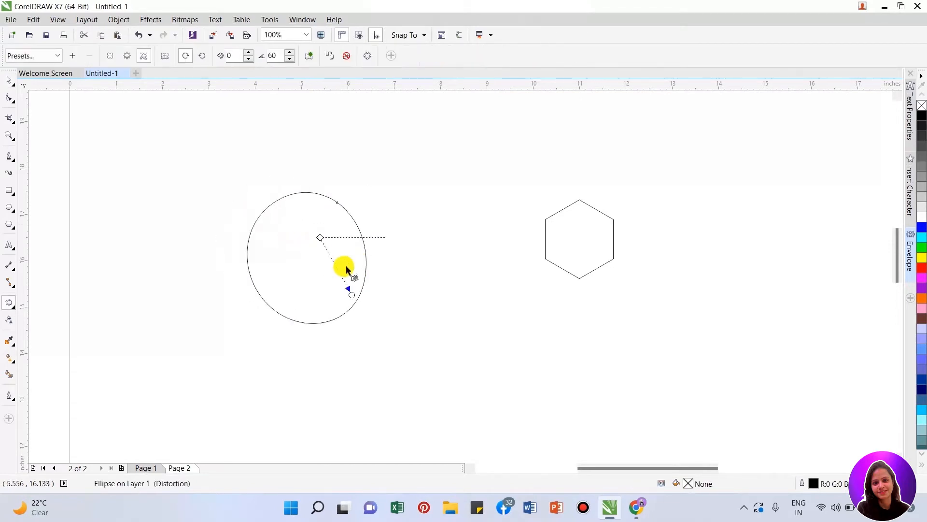
- Reposition the twister center inside the circle and rotate its handle to an additional angle of about 4 degrees
drag(354, 297, 384, 274)
drag(322, 239, 326, 241)
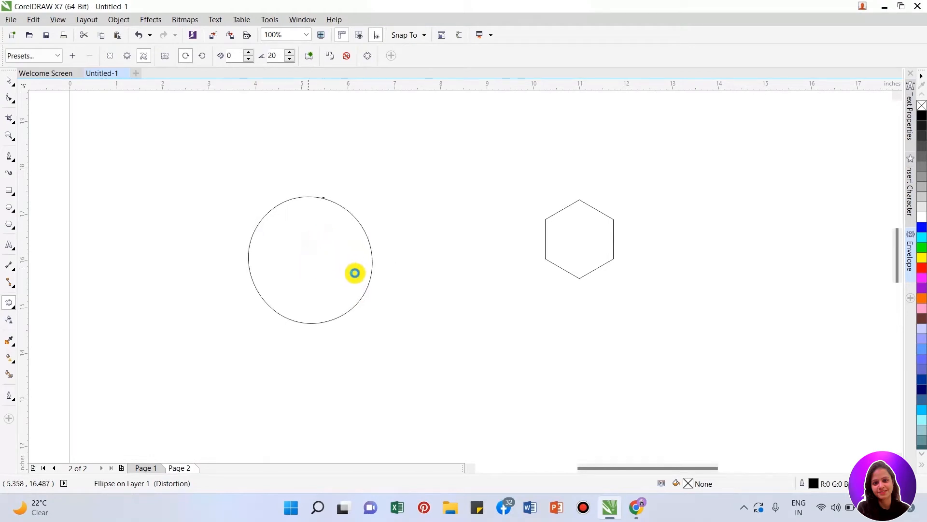
scroll(354, 271, up, 1)
drag(423, 285, 426, 260)
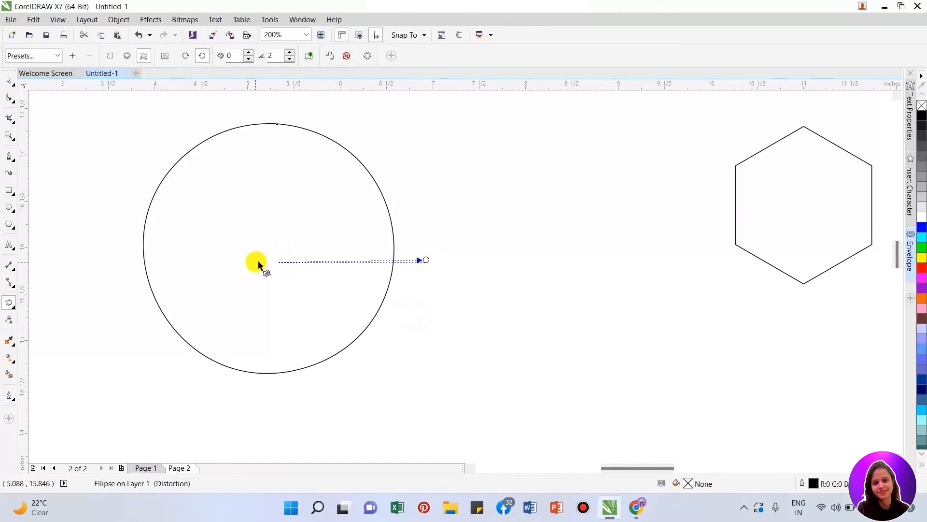
drag(348, 176, 352, 196)
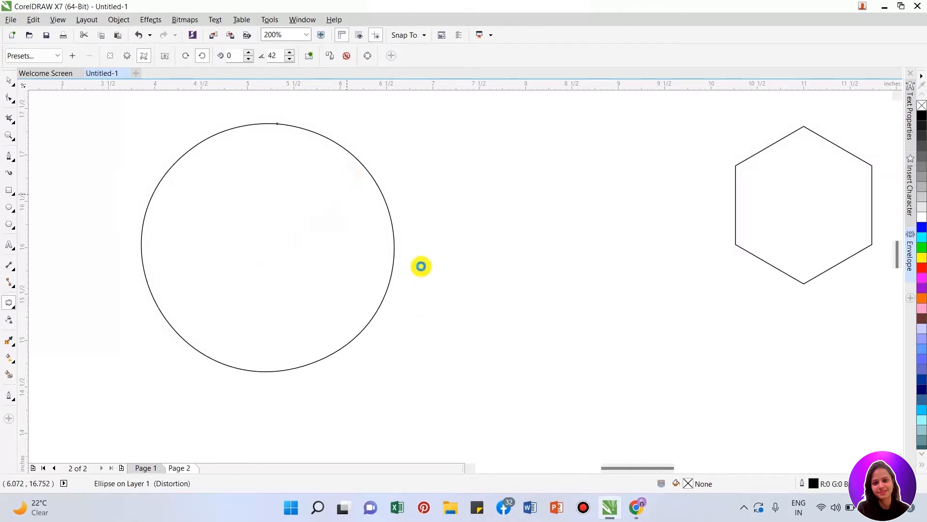
drag(426, 260, 293, 265)
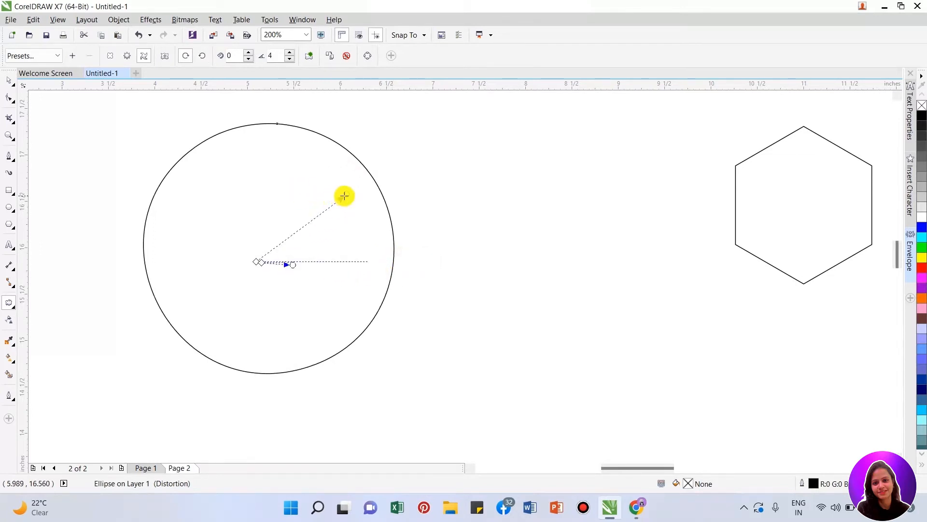
- Try a clockwise twister distortion on the hexagon from the middle of its upper-right edge, and undo it
key(space)
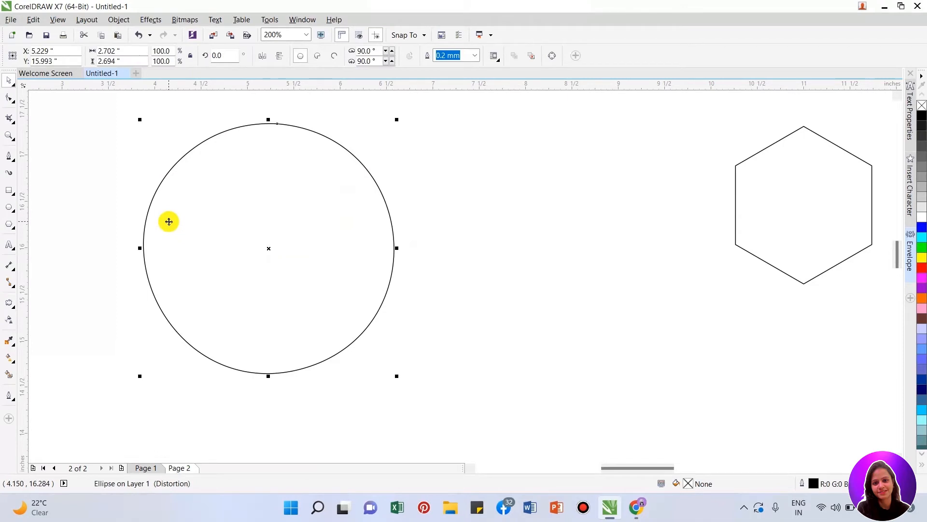
scroll(168, 220, down, 2)
key(space)
click(489, 213)
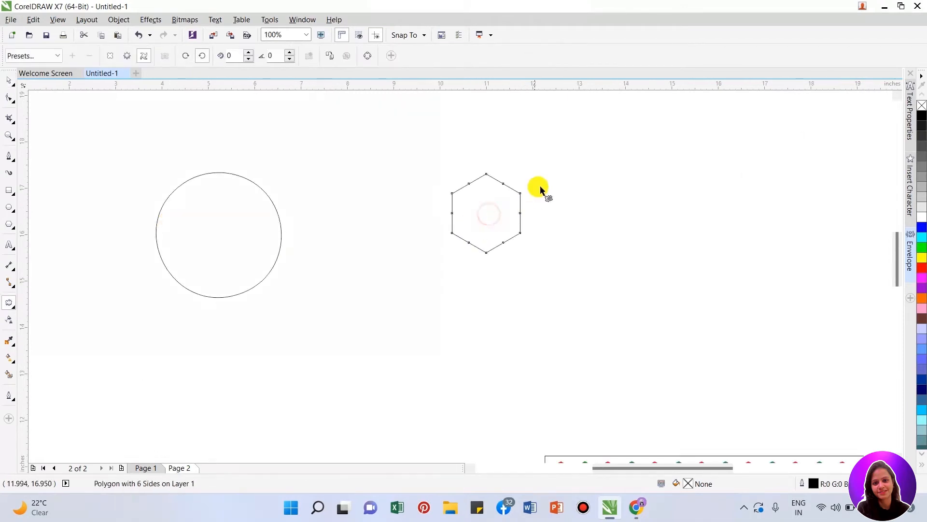
scroll(533, 178, up, 2)
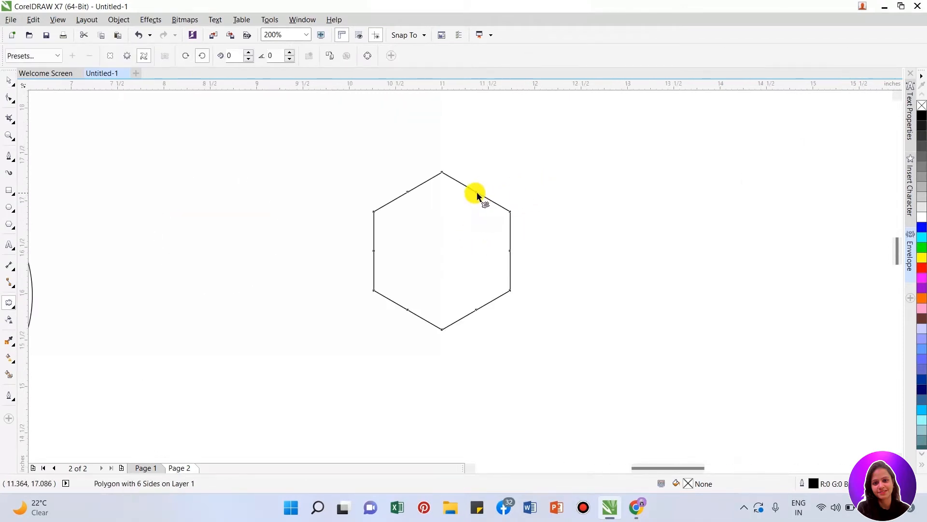
drag(477, 194, 495, 214)
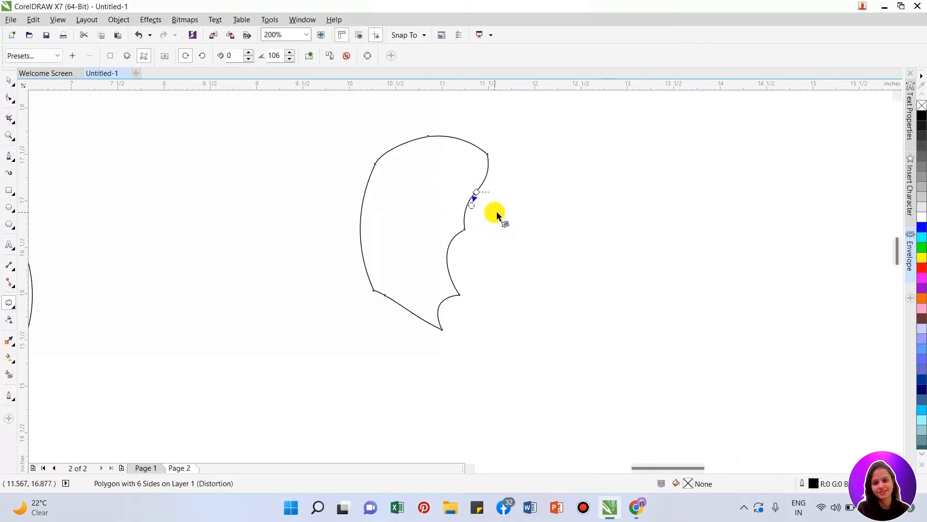
key(ctrl+z)
key(space)
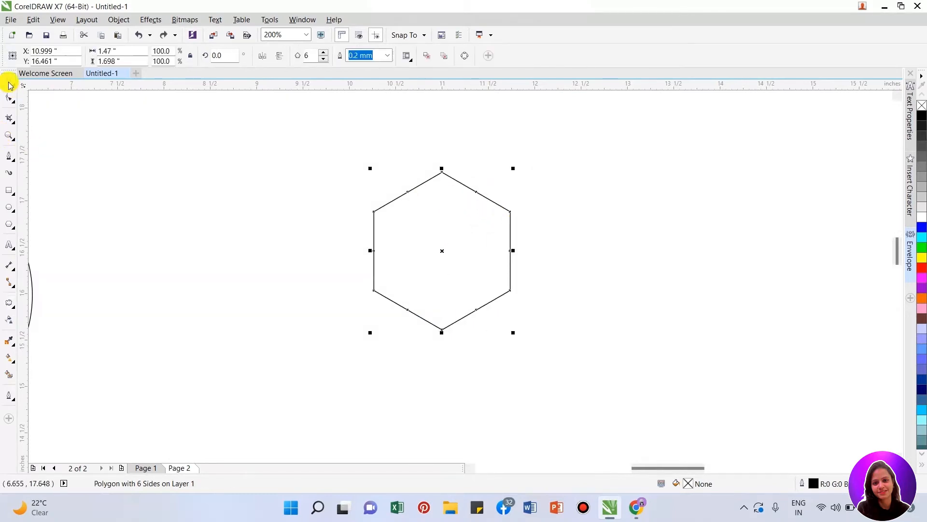
- Reshape the hexagon into a six-pointed star by pulling an edge's middle node inward, and move the star slightly left and down
click(582, 230)
click(509, 216)
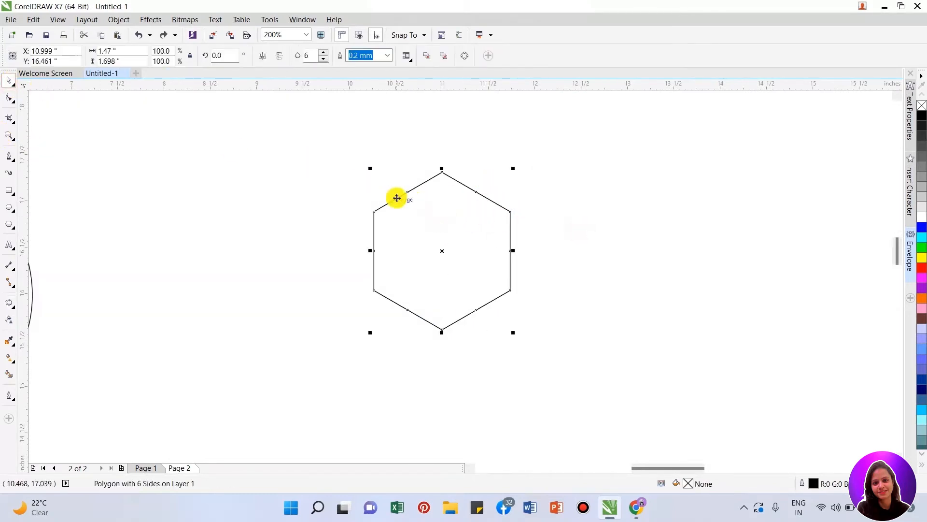
click(8, 98)
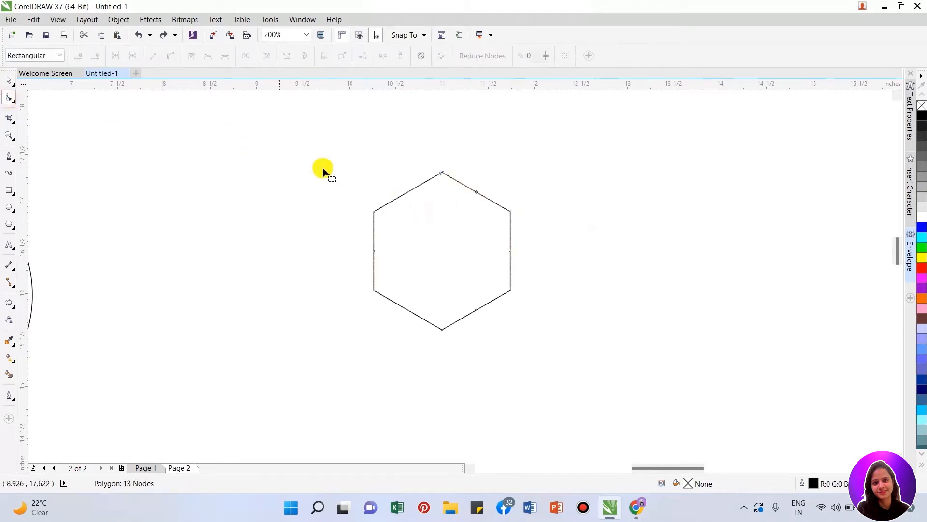
drag(407, 192, 425, 217)
key(space)
drag(468, 244, 419, 252)
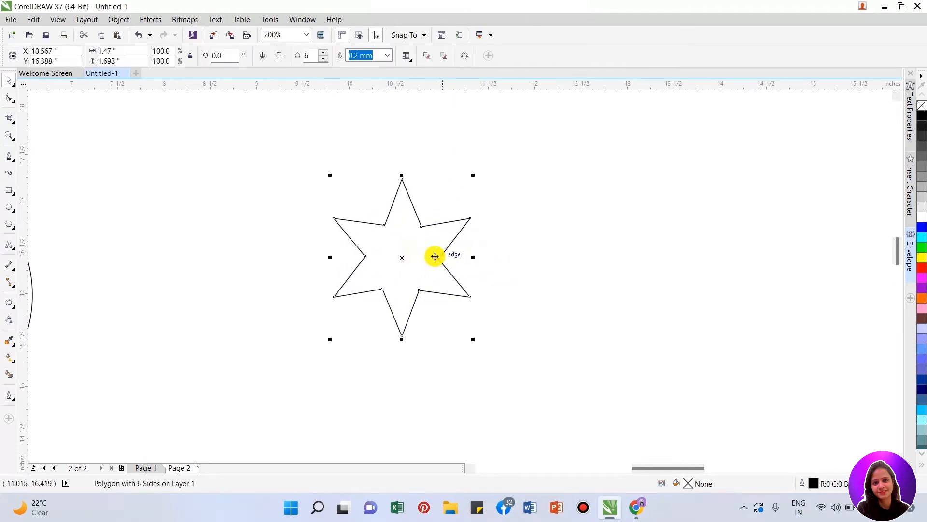
- Try the push and pull distortion presets with amplitudes of -100 and 100 on the star, ending on 100
click(10, 302)
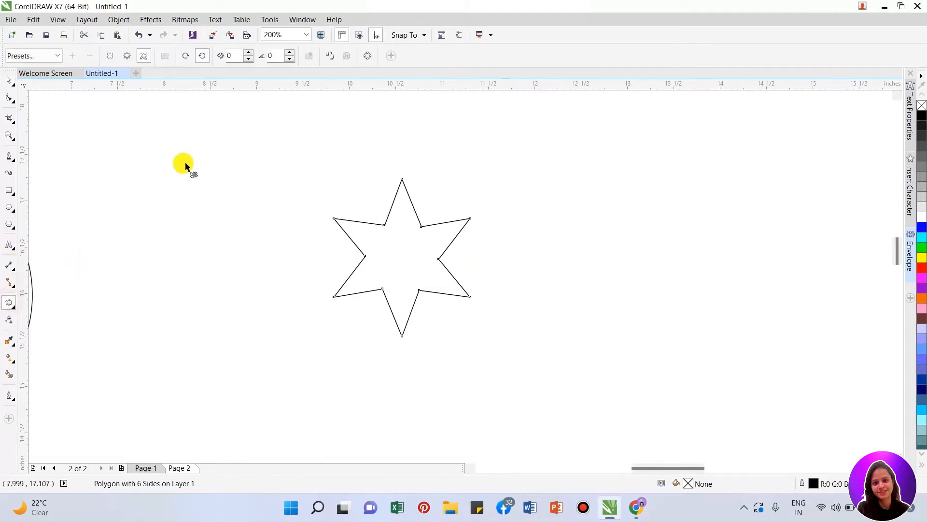
click(57, 56)
click(37, 70)
click(39, 56)
click(39, 79)
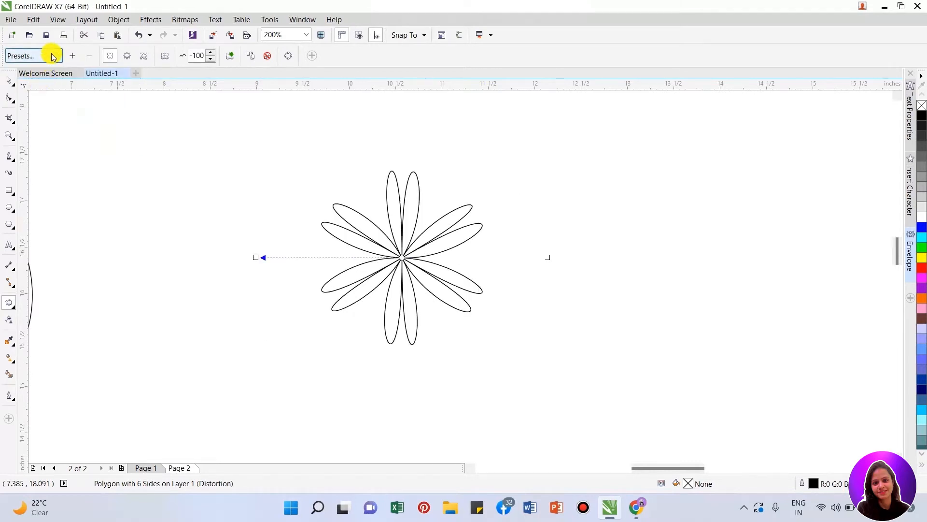
click(53, 58)
click(29, 69)
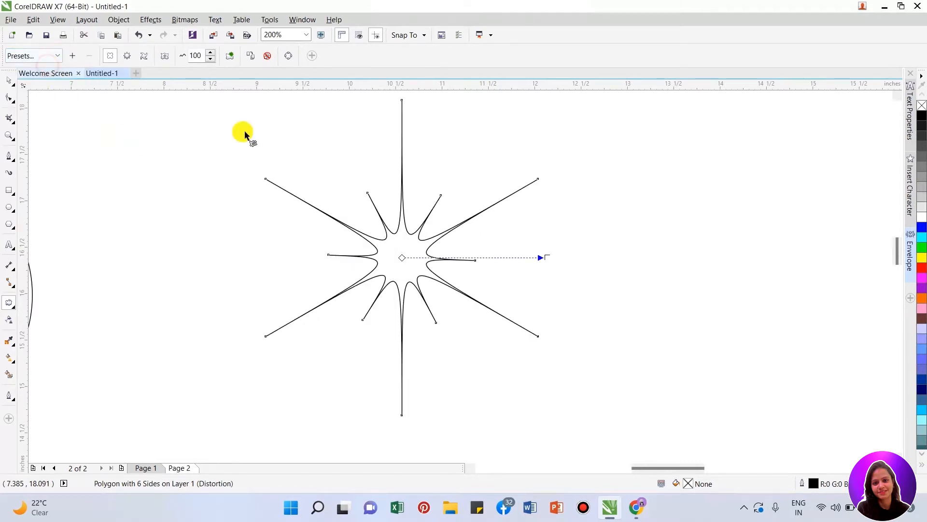
- Fill the distorted star with red and remove its outline
click(923, 268)
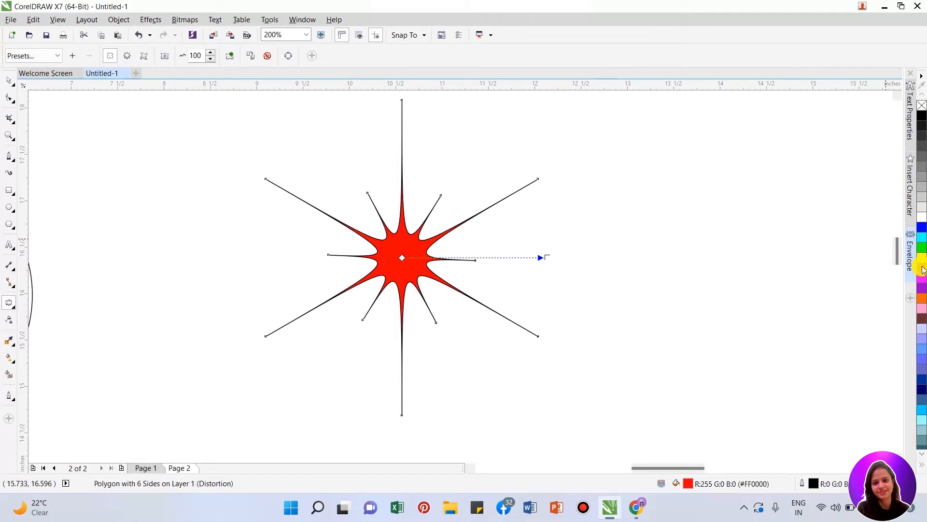
right_click(921, 108)
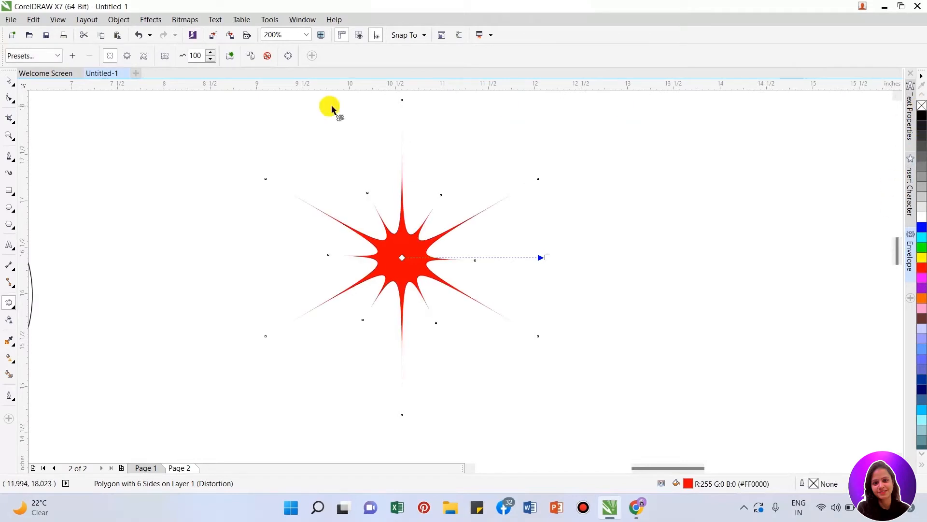
- Try the -100 push and pull, 180-degree twister and 10/10 zipper distortion presets on the red star in turn
click(22, 56)
click(41, 78)
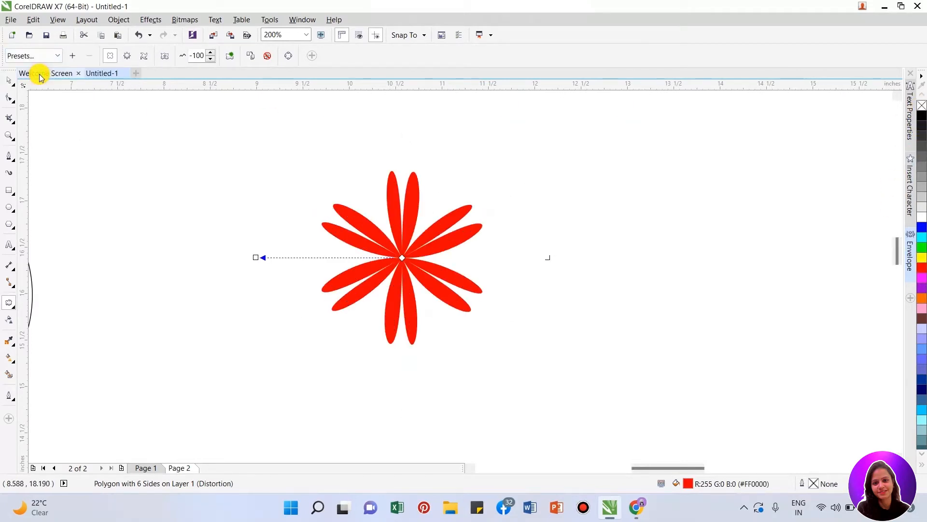
click(44, 56)
click(41, 87)
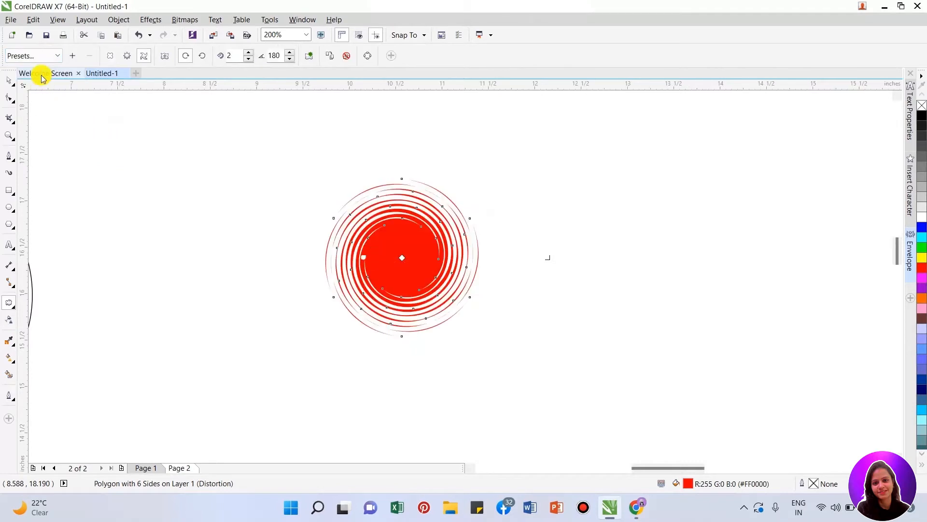
click(44, 56)
click(39, 98)
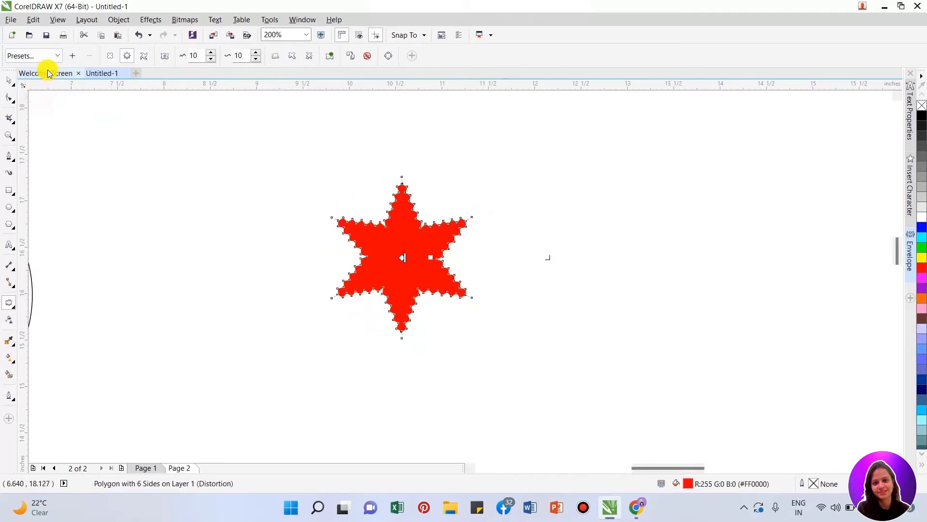
- Try the zipper preset with amplitude 10 and frequency 25 on the star, and return to the preset with frequency 10
scroll(401, 218, up, 1)
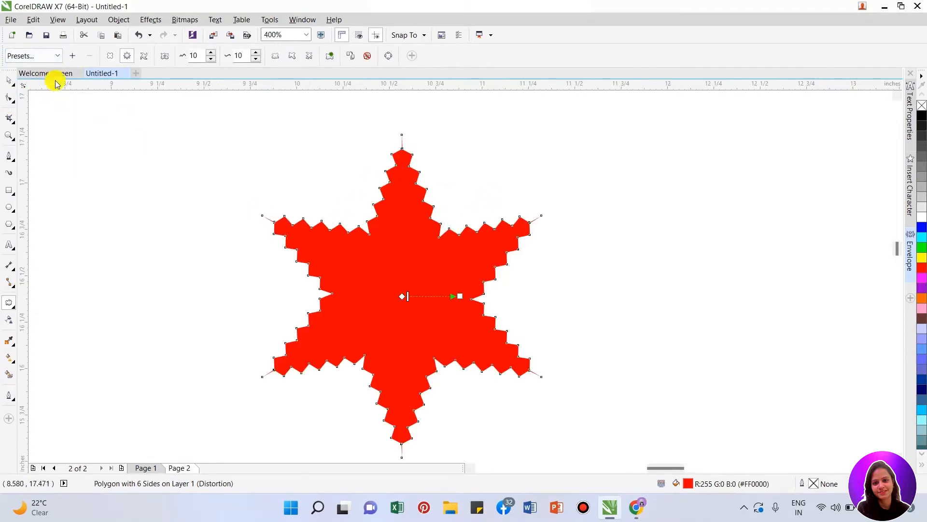
click(52, 58)
click(31, 107)
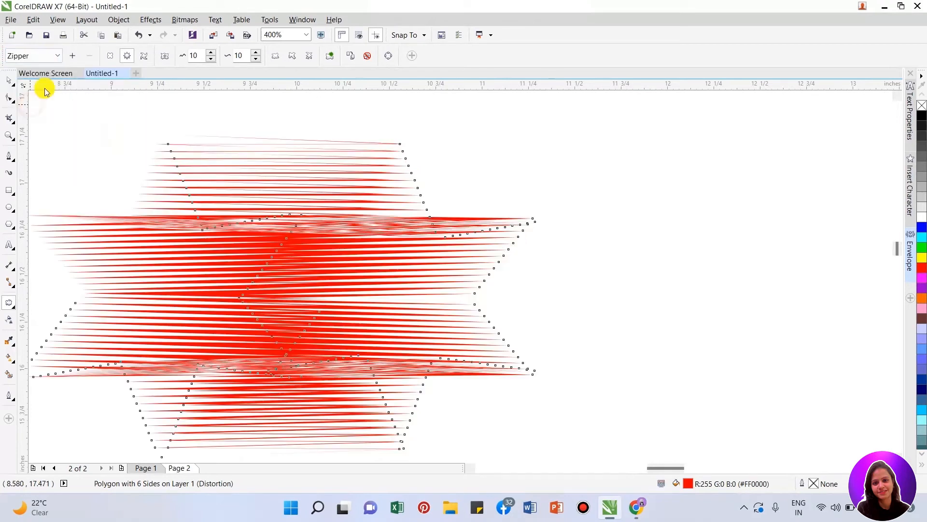
scroll(325, 192, down, 1)
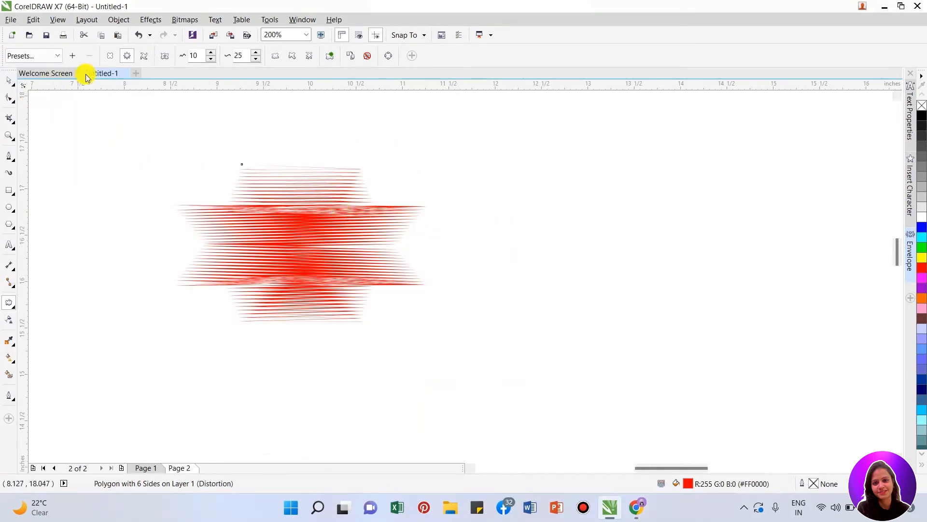
click(50, 56)
click(37, 98)
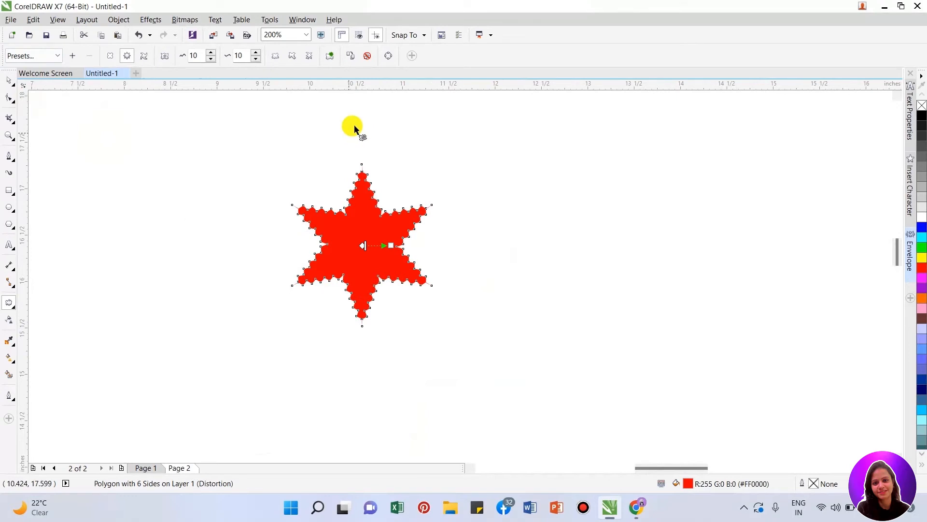
- Switch to push and pull distortion and undo the star's preset distortions and coloring
click(110, 57)
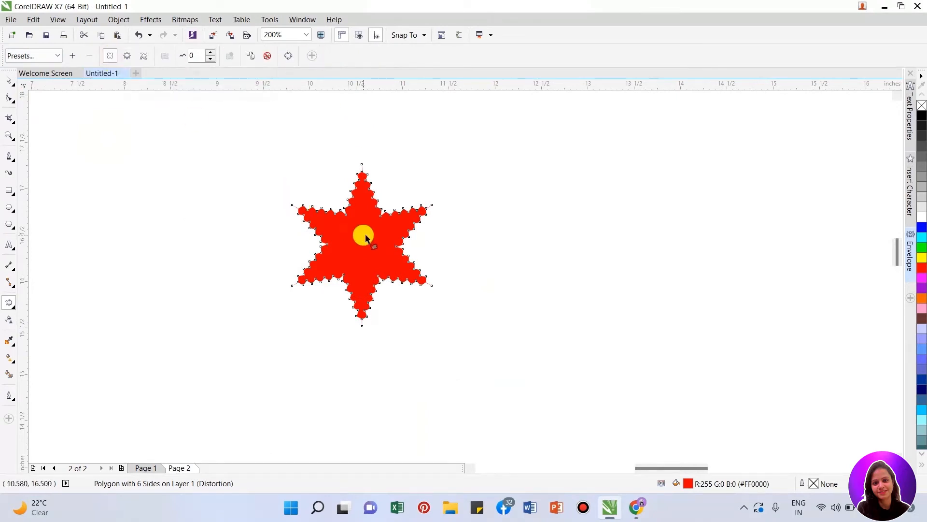
key(ctrl+z)
key(ctrl+z)
key(ctrl+z)
key(ctrl+z)
key(ctrl+z)
key(ctrl+z)
key(ctrl+z)
key(ctrl+z)
key(ctrl+z)
key(ctrl+z)
key(ctrl+z)
- Color the star's fill and outline red, and apply a negative push and pull distortion that stretches it into long, narrow petals
click(922, 270)
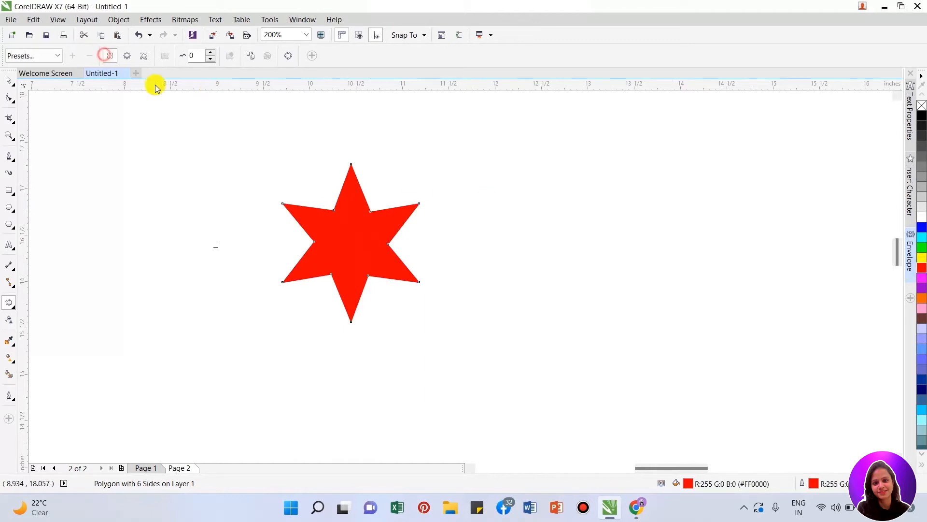
drag(352, 236, 290, 218)
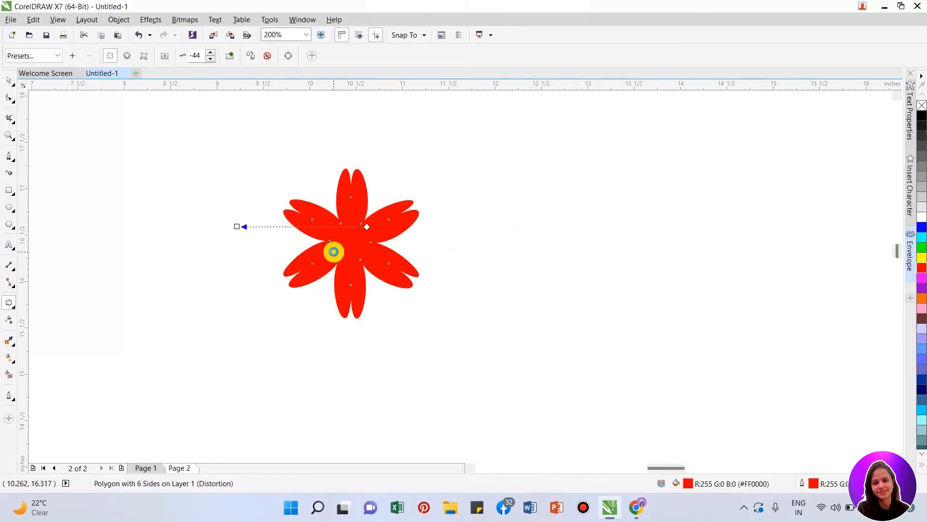
scroll(334, 252, up, 1)
drag(225, 227, 65, 166)
scroll(253, 233, down, 1)
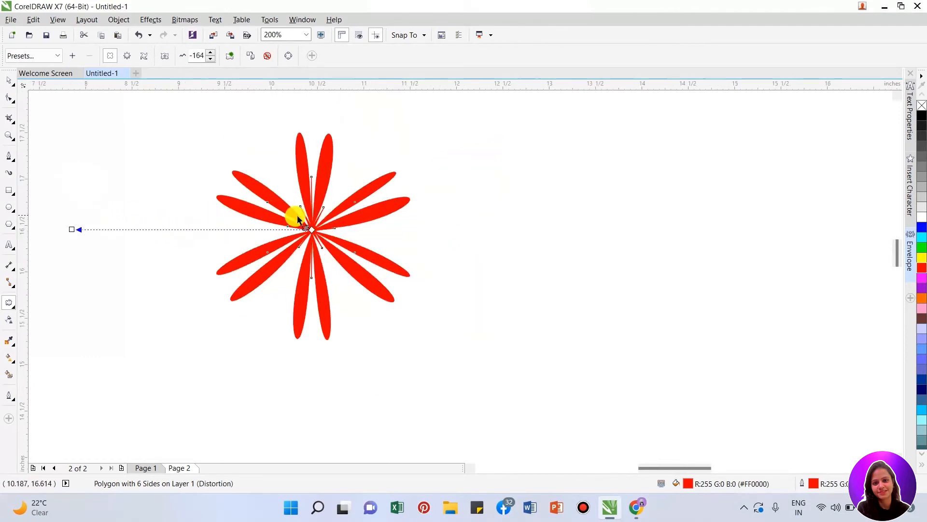
- Fine-tune the red flower's push and pull amplitude in both directions, ending at -164
click(209, 57)
click(210, 57)
click(210, 58)
click(209, 58)
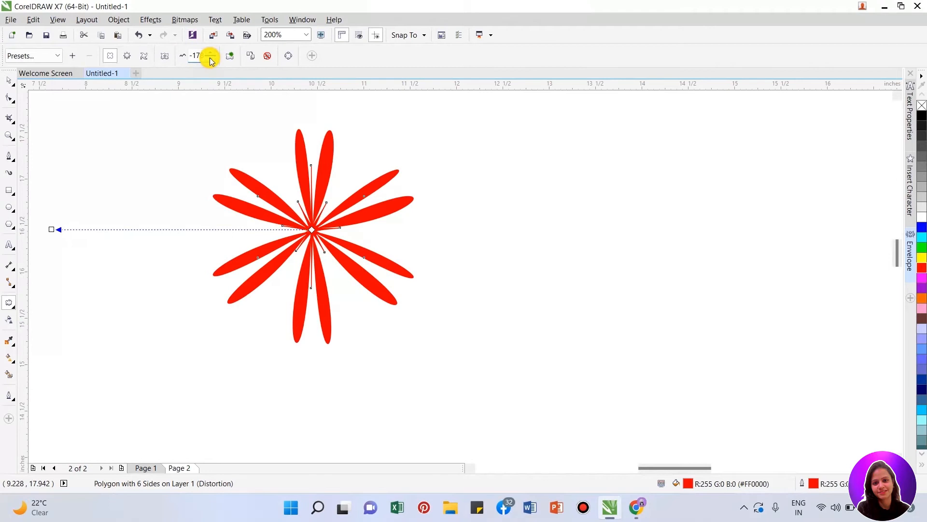
click(212, 53)
click(213, 52)
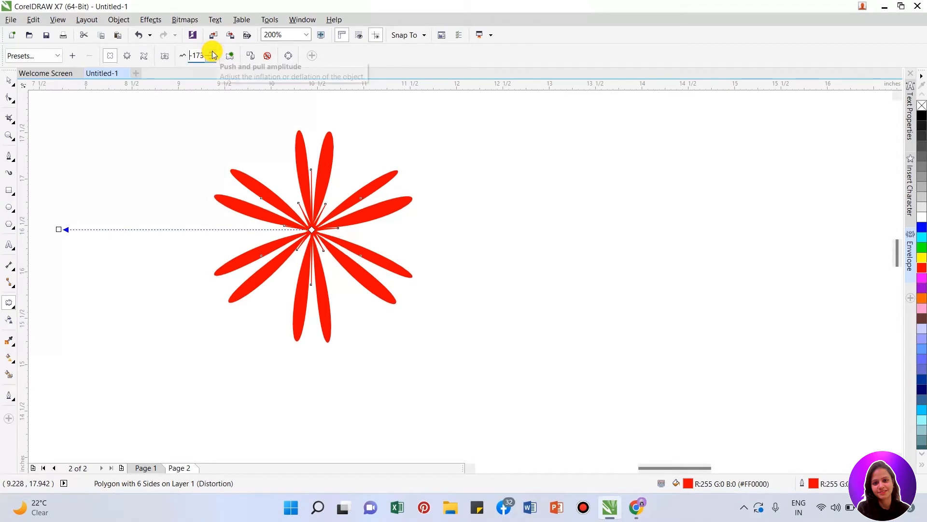
click(212, 53)
click(213, 53)
click(213, 53)
click(213, 53)
click(211, 62)
click(213, 62)
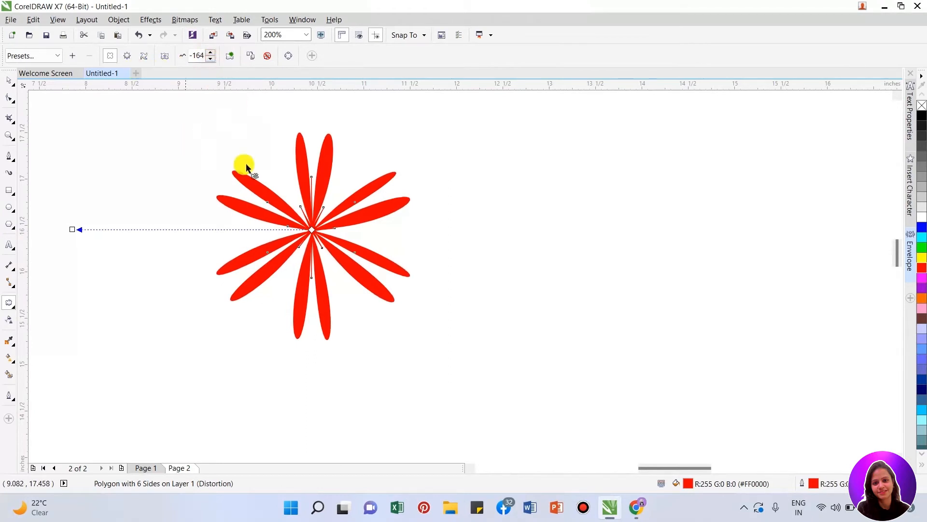
- Move the red flower far to the right and draw a six-sided polygon about 1.95 by 2.25 inches in the freed space
key(space)
drag(315, 213, 702, 228)
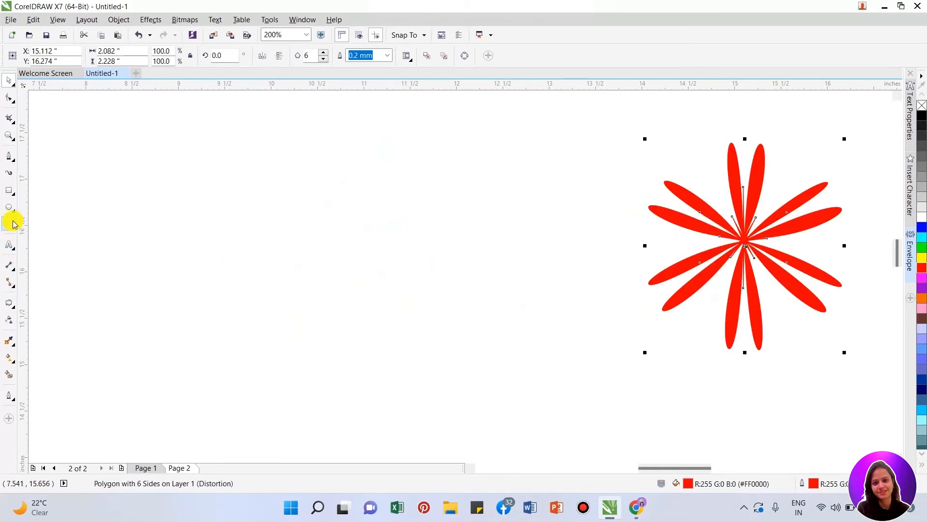
drag(240, 150, 454, 365)
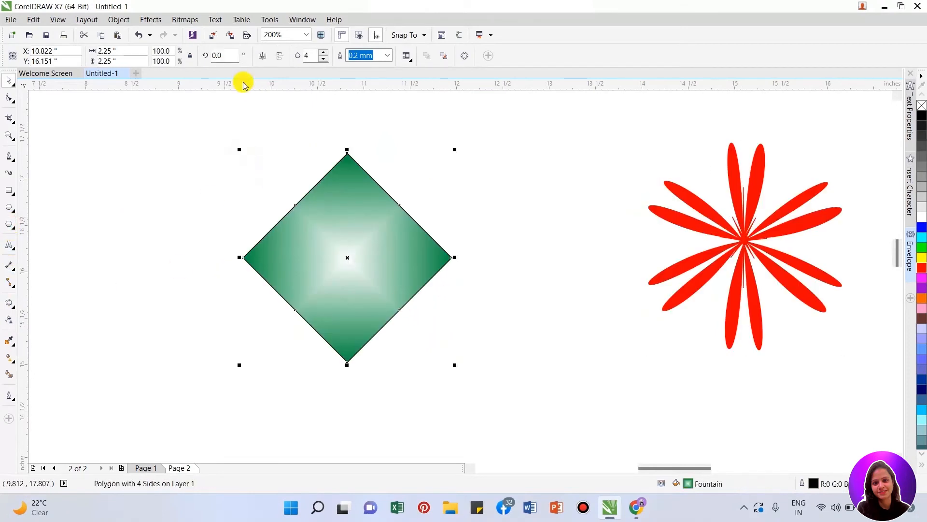
click(321, 52)
click(321, 52)
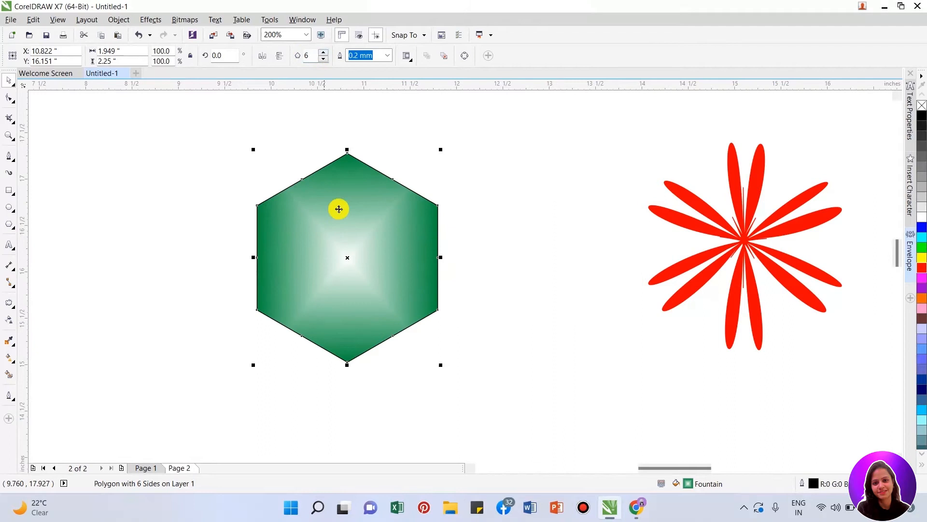
- Fill the new hexagon with blue, shift it slightly left and up, and remove its outline
click(921, 227)
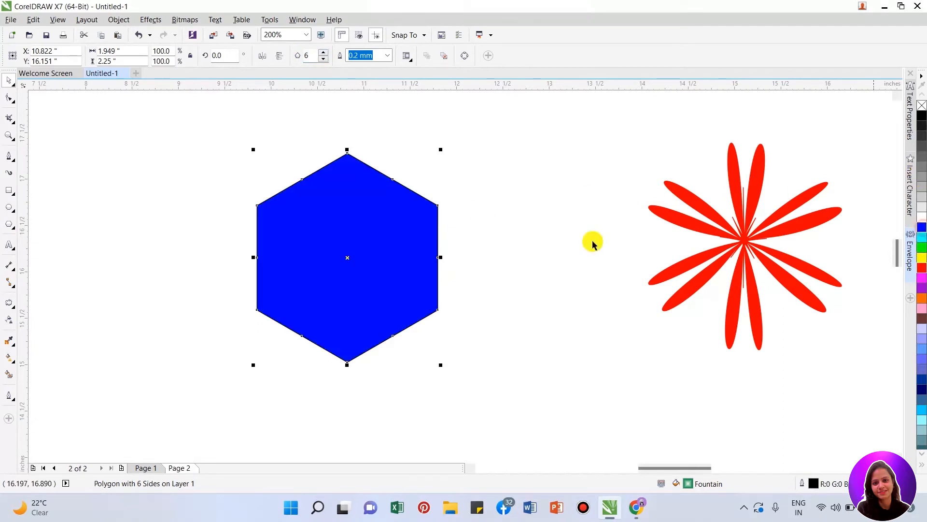
drag(355, 248, 338, 243)
right_click(922, 105)
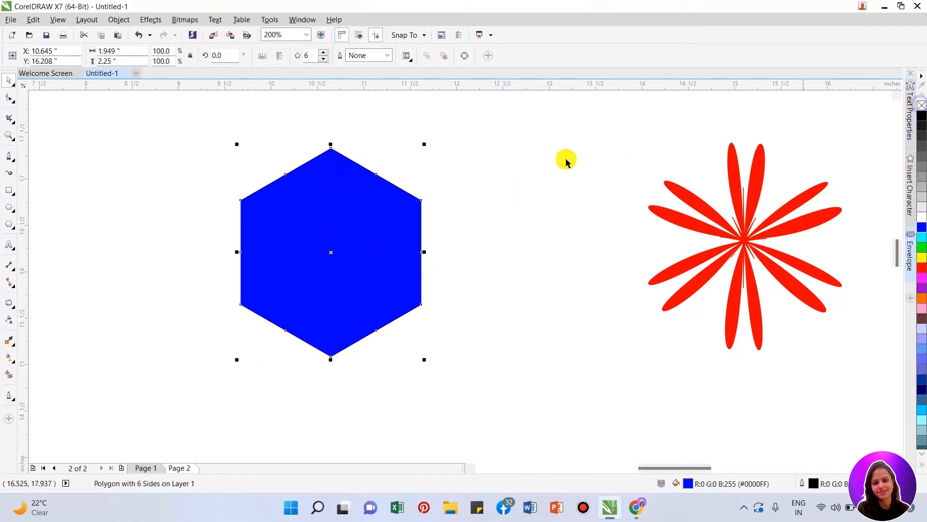
- Try a zipper distortion on the blue hexagon from its center toward its right edge, and undo it
click(6, 303)
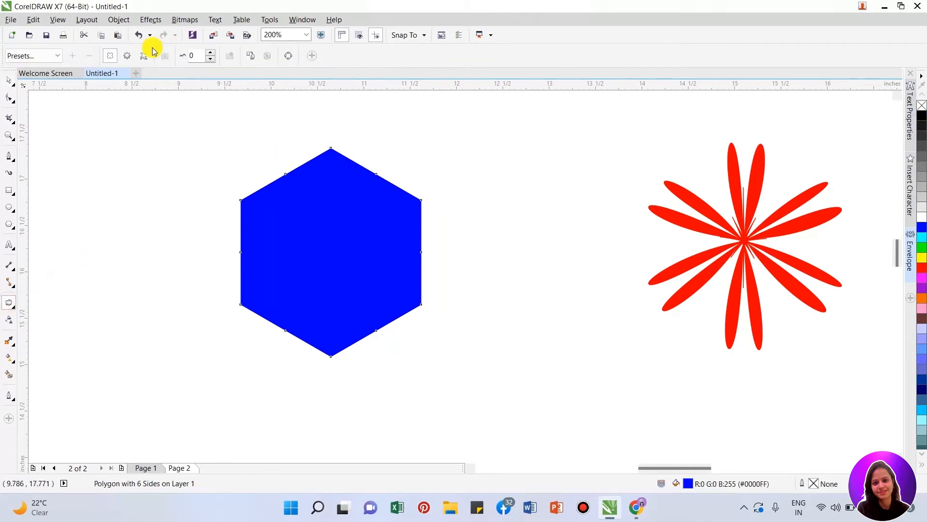
click(127, 56)
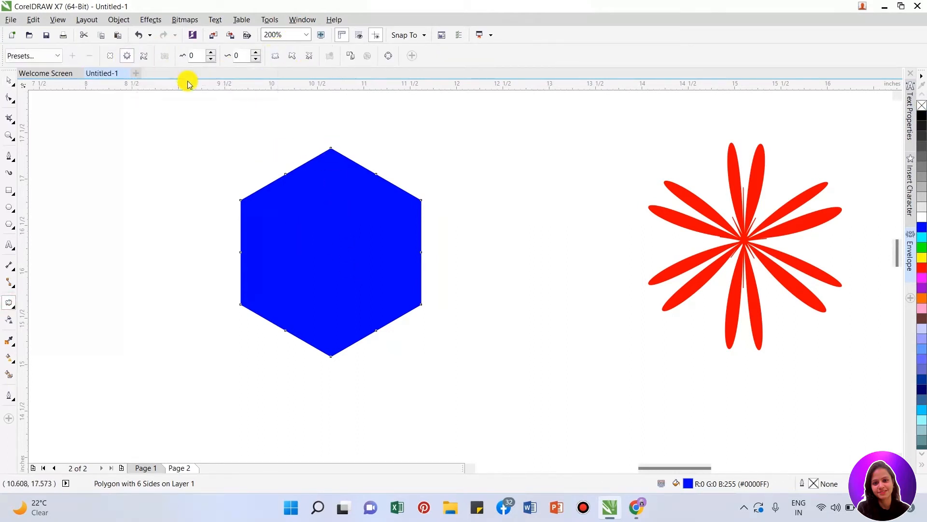
drag(333, 244, 411, 240)
key(ctrl+z)
key(space)
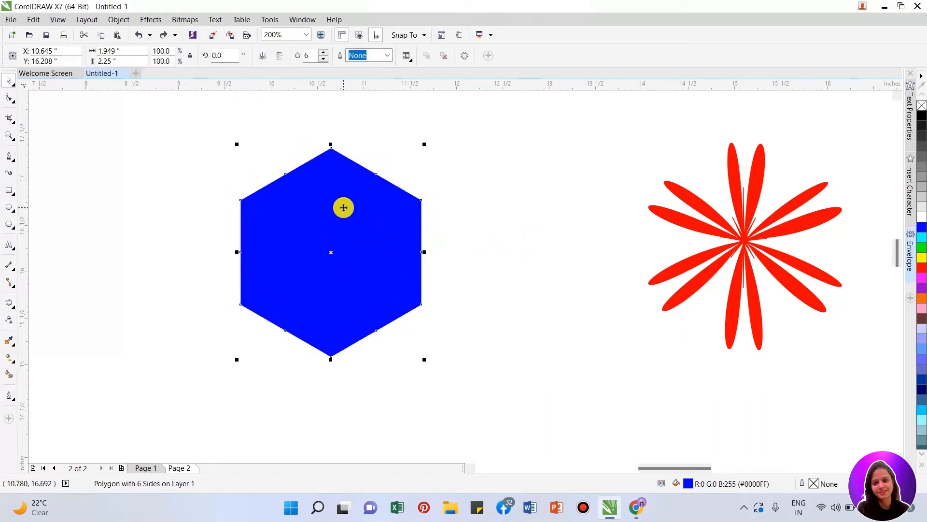
- Reshape the blue hexagon into a six-pointed star by pulling one of its side midpoint nodes inward toward the center
click(9, 98)
drag(286, 175, 309, 218)
key(space)
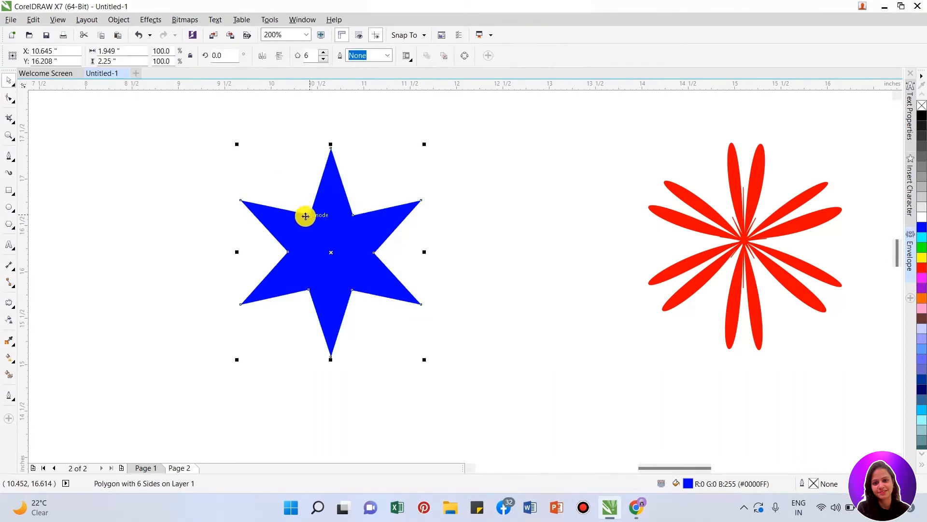
- Try a zipper distortion on the blue star from its center toward its right side, and undo it
click(8, 300)
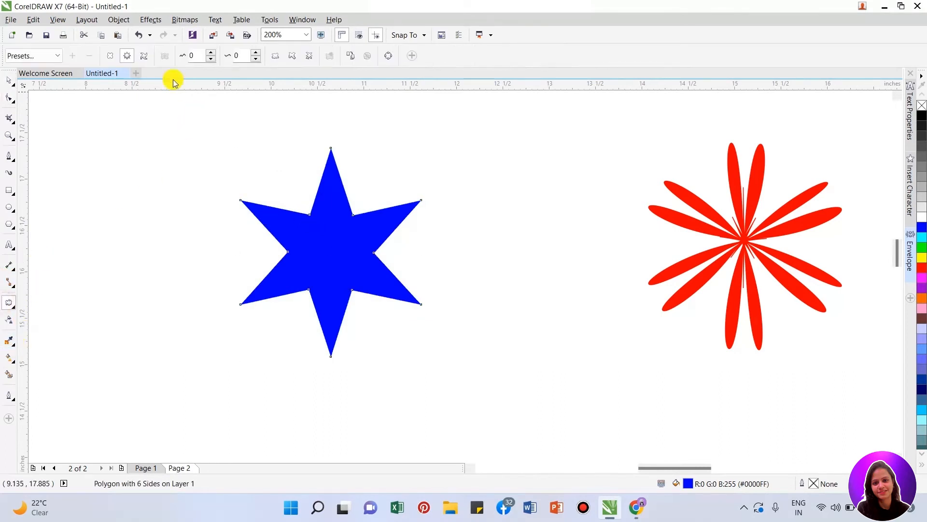
drag(327, 235, 420, 270)
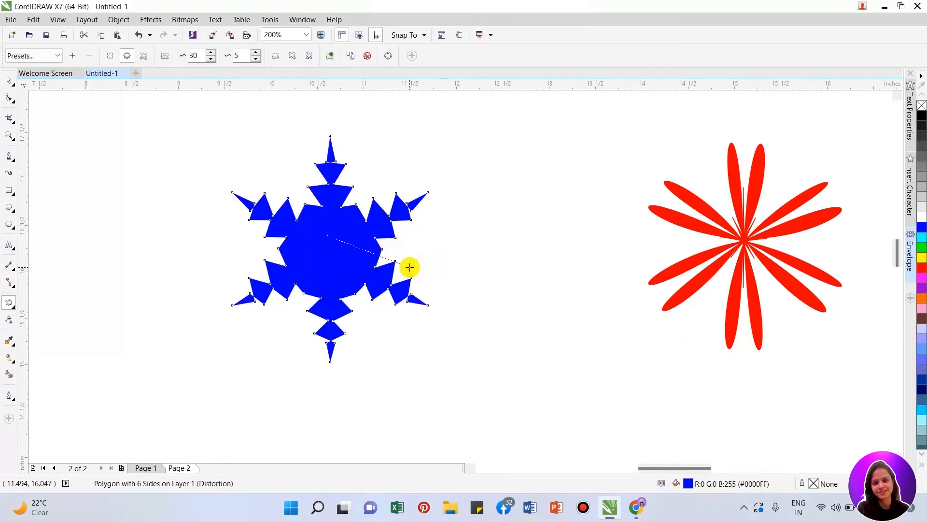
key(ctrl+z)
key(ctrl+z)
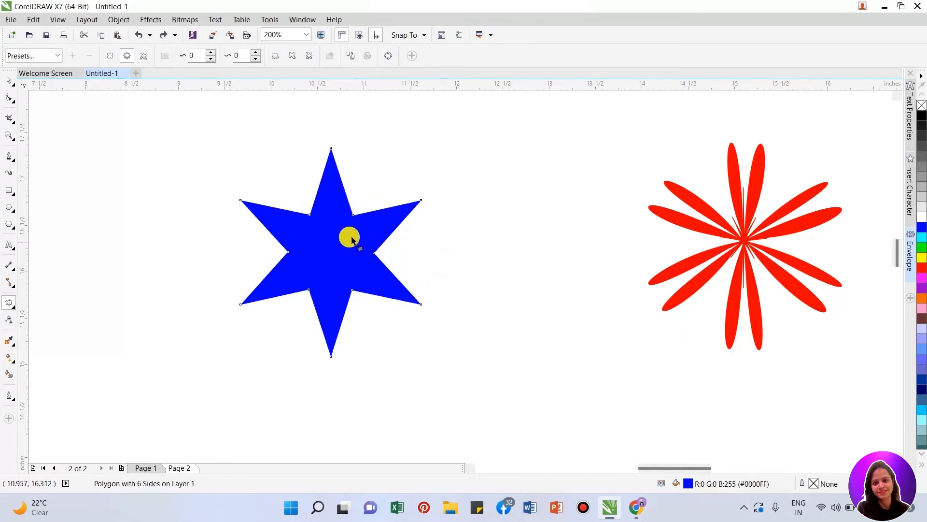
- Try the Pull Corners and Push Corners distortion presets on the blue star
click(49, 56)
click(25, 69)
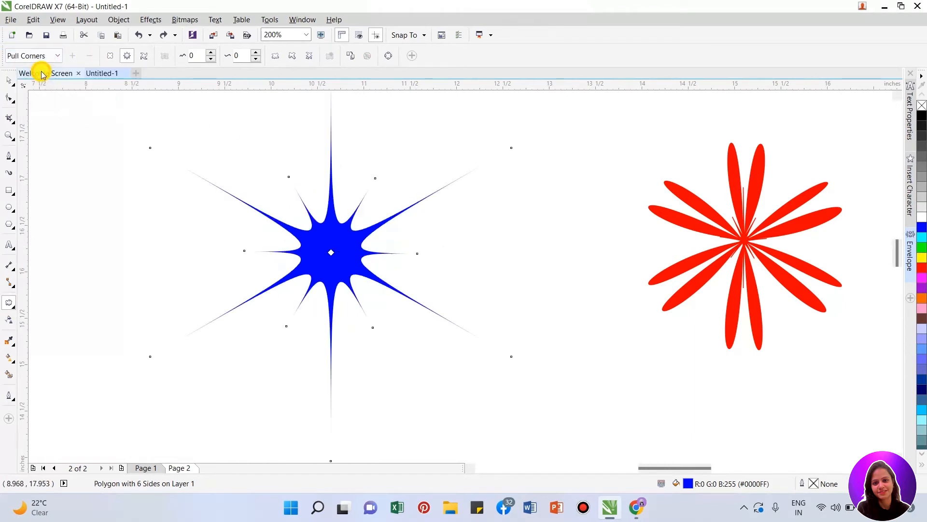
click(45, 57)
click(42, 78)
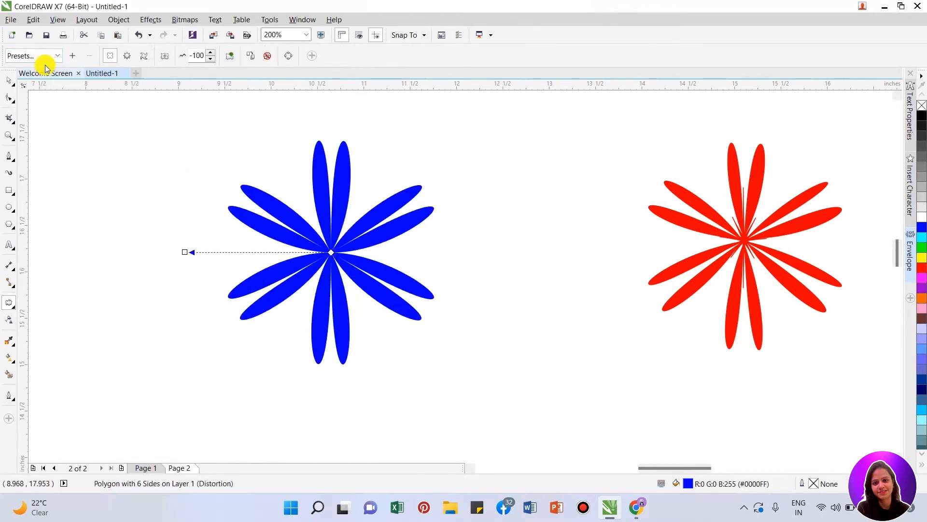
click(47, 56)
- Switch to zipper distortion and try the Pull Corners and Push Corners presets on the blue shape again
click(130, 58)
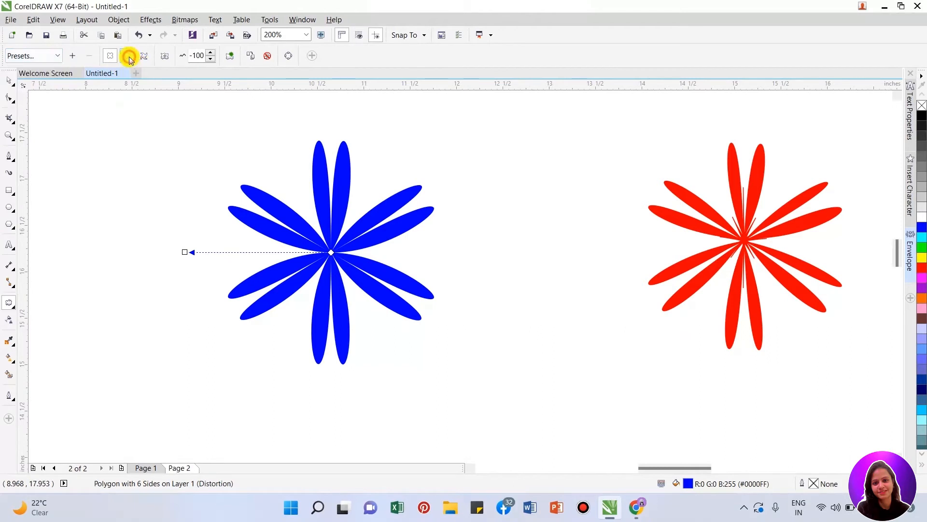
click(127, 57)
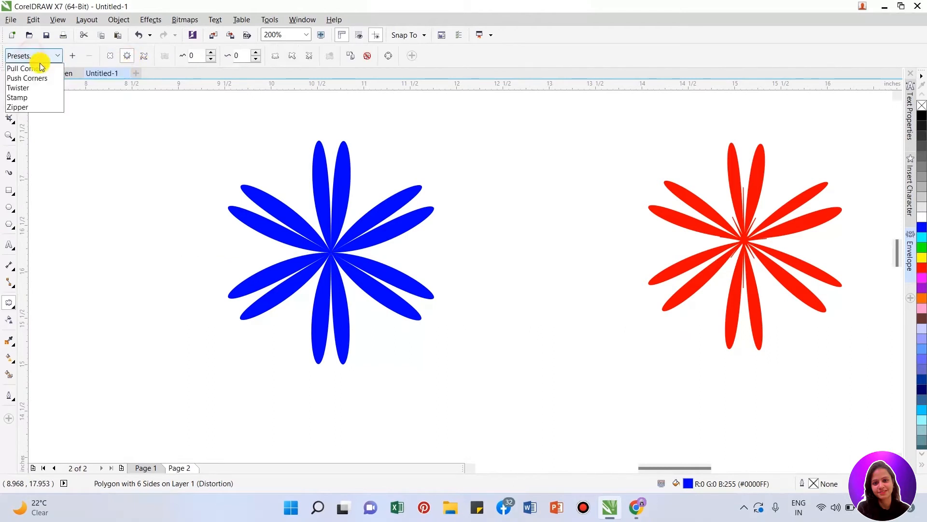
click(40, 68)
click(53, 58)
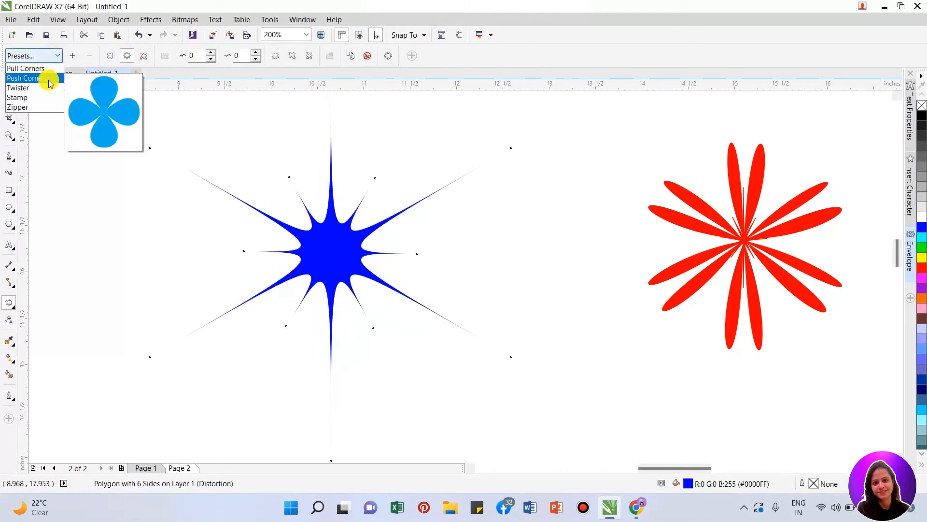
click(48, 78)
- Try the Twister, Zipper and Pull Corners presets in turn on the blue shape
click(43, 55)
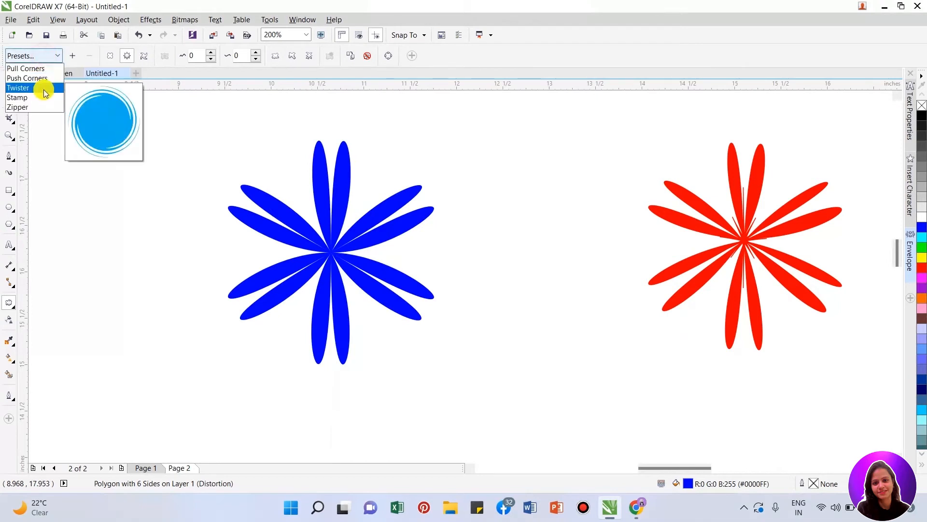
click(47, 88)
click(49, 57)
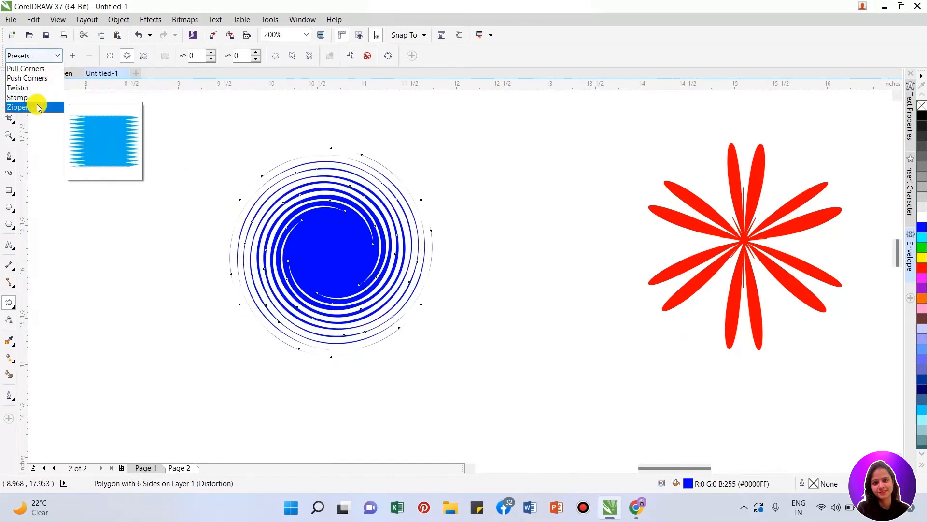
click(39, 106)
click(51, 56)
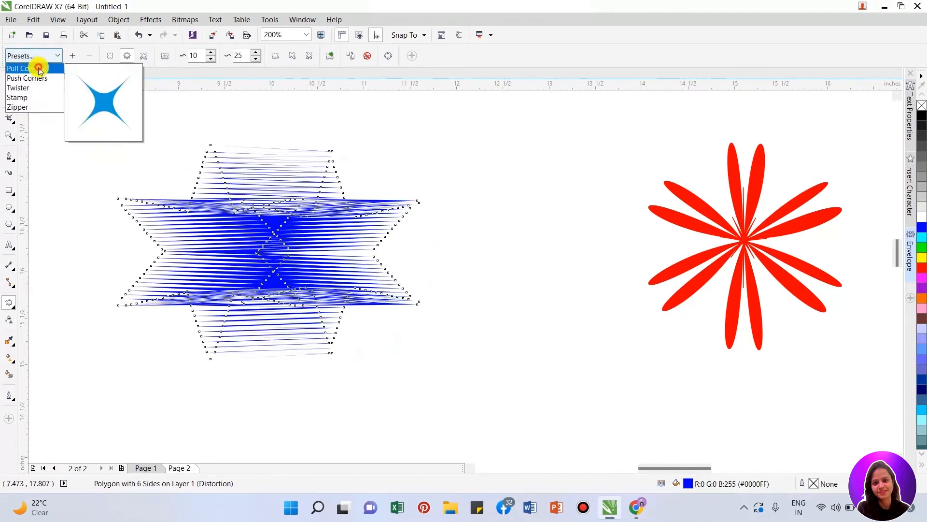
click(35, 66)
- Undo all the preset distortions back to the plain blue star
key(ctrl+z)
key(ctrl+z)
key(ctrl+z)
key(ctrl+z)
key(ctrl+z)
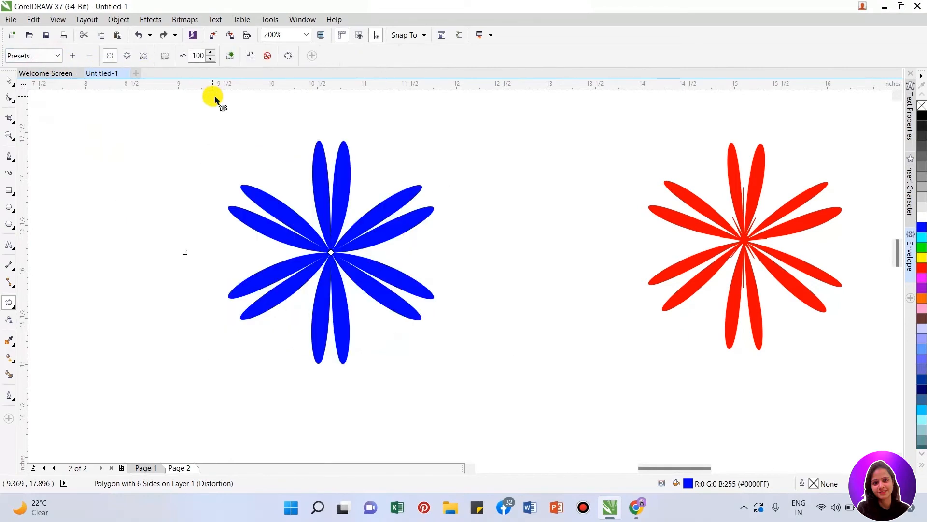
key(ctrl+z)
key(ctrl+z)
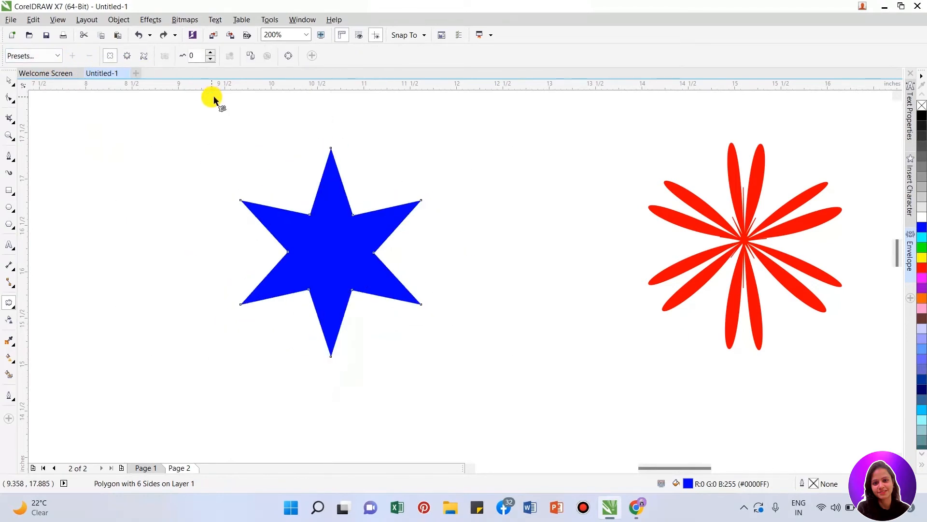
- Try a zipper distortion from the star's center toward the right with amplitude 60 and frequency 5, and undo it
click(127, 55)
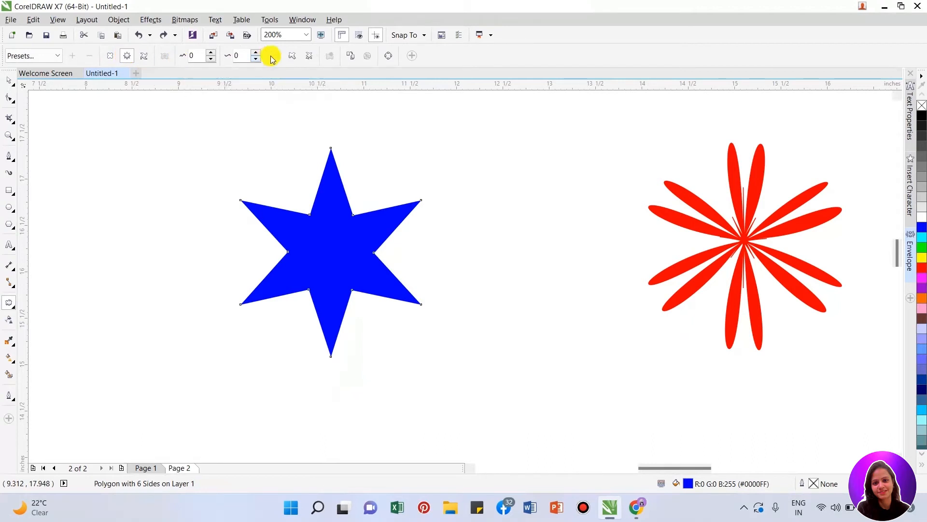
drag(327, 230, 731, 337)
drag(630, 321, 501, 264)
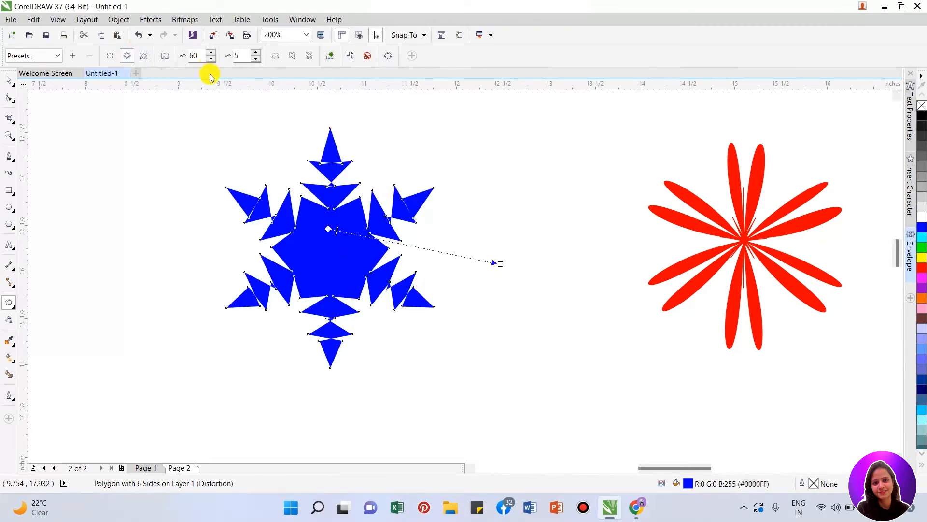
key(ctrl+z)
key(ctrl+z)
key(ctrl+z)
key(ctrl+z)
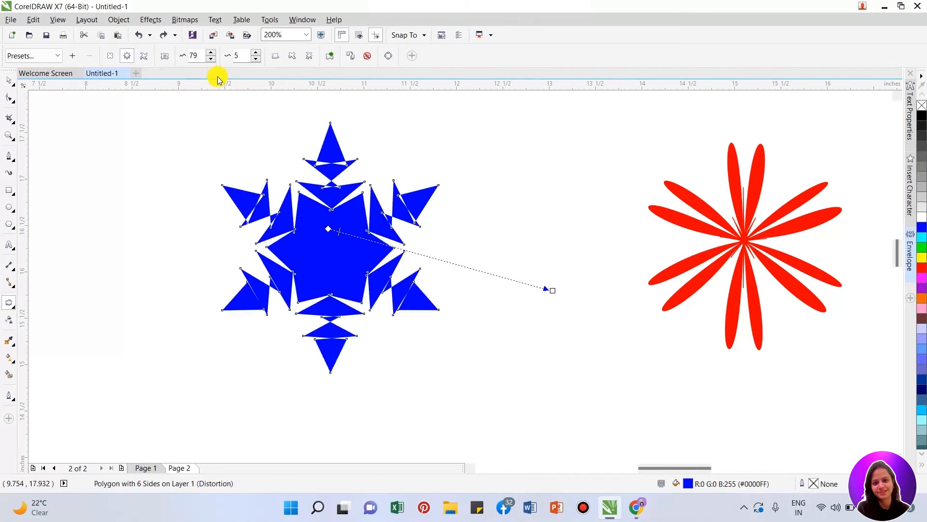
key(ctrl+z)
- Try stretching the star's zipper distortion to amplitude 48 at frequency 0, and undo it
drag(361, 253, 472, 247)
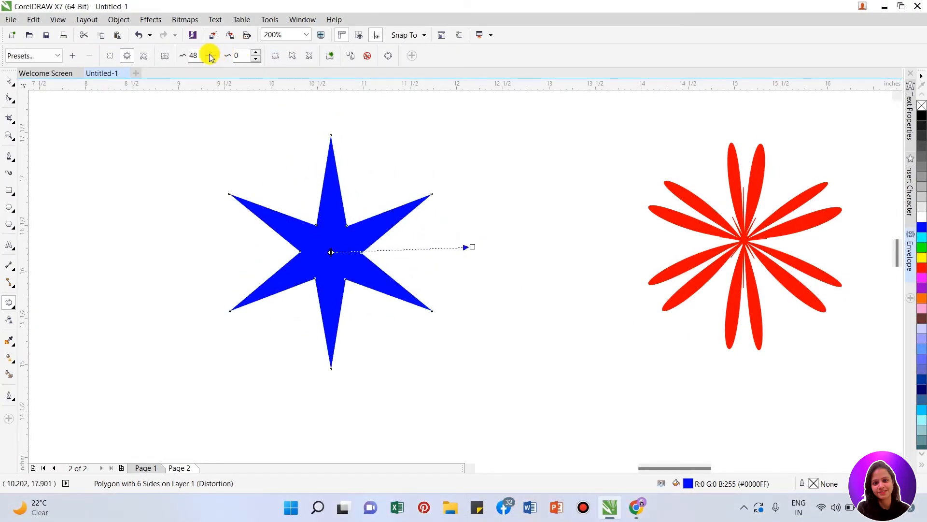
key(ctrl+z)
key(ctrl+z)
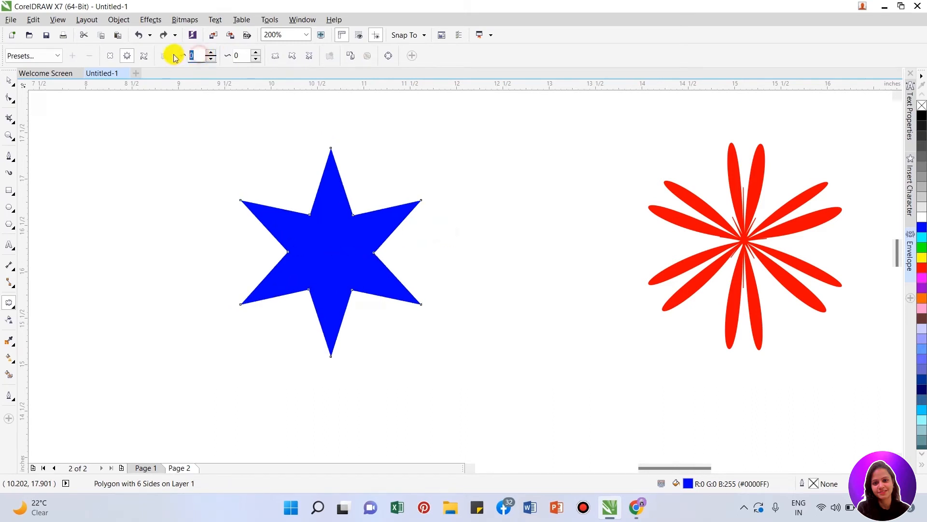
- Set the star's zipper amplitude to 10 and frequency to 50, and inspect the serrated edges up close
click(173, 55)
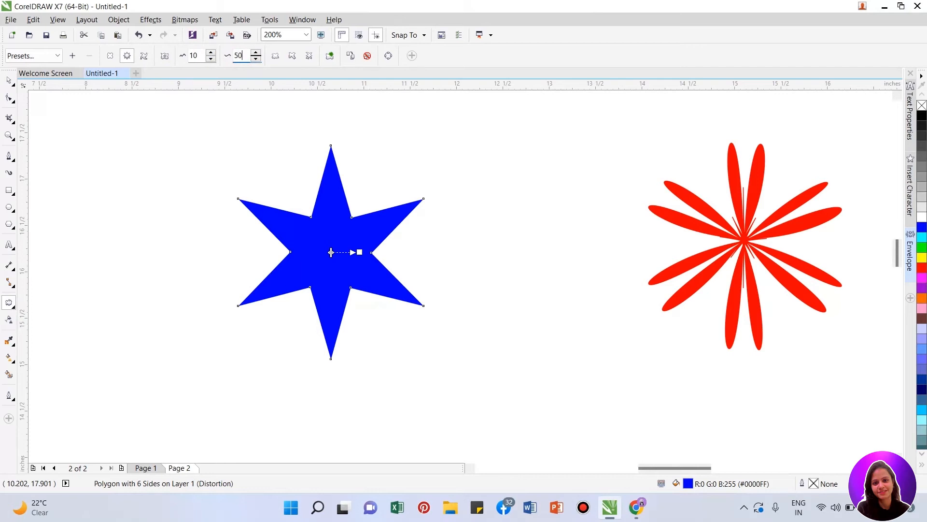
key(Return)
scroll(355, 213, up, 2)
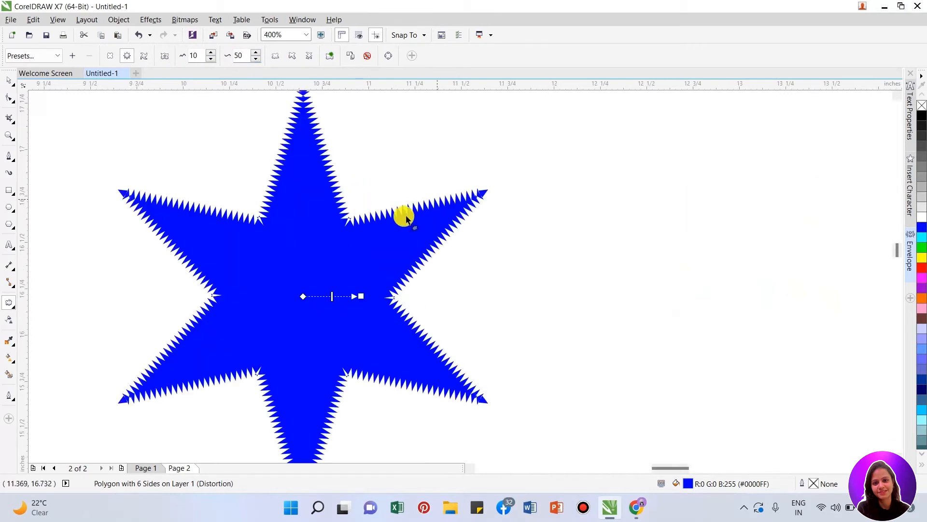
scroll(465, 396, up, 2)
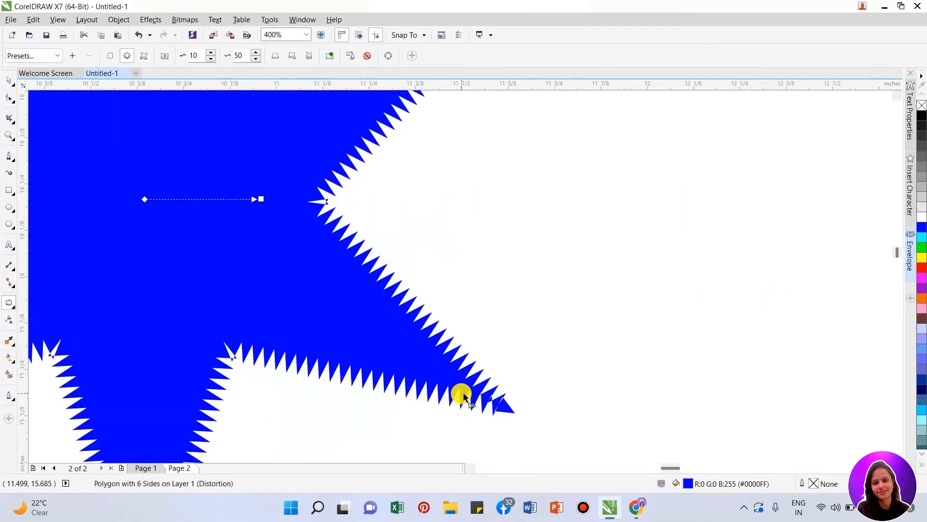
scroll(237, 317, down, 2)
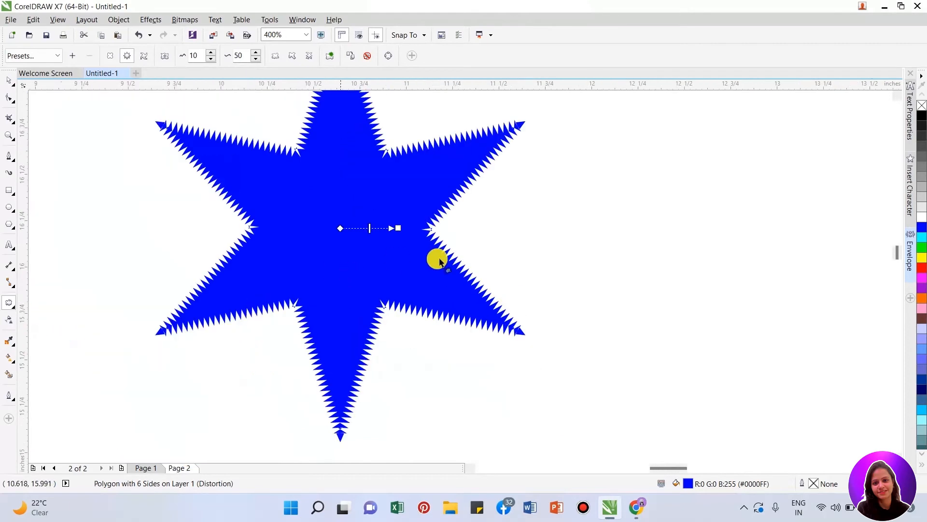
scroll(346, 284, down, 1)
scroll(379, 216, up, 1)
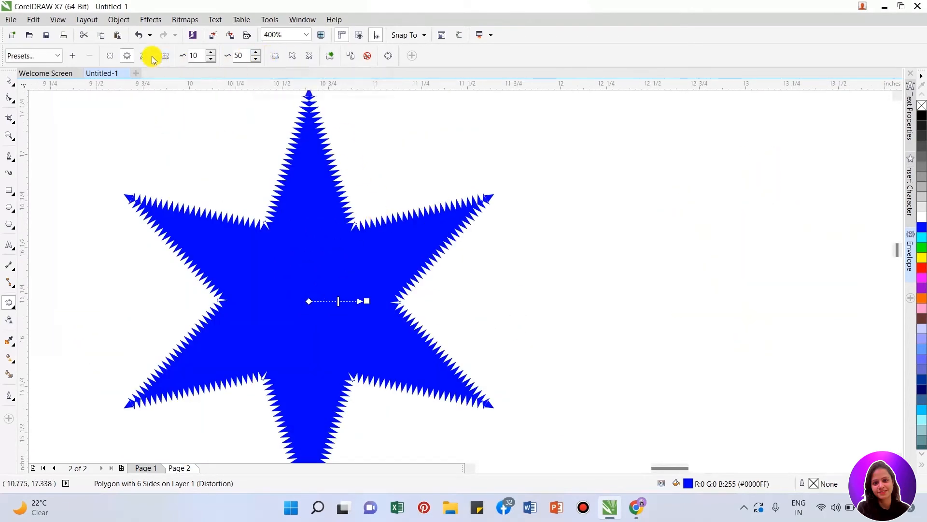
- Undo the zipper frequency, try extending the amplitude handle toward the right, and undo the distortion
key(ctrl+z)
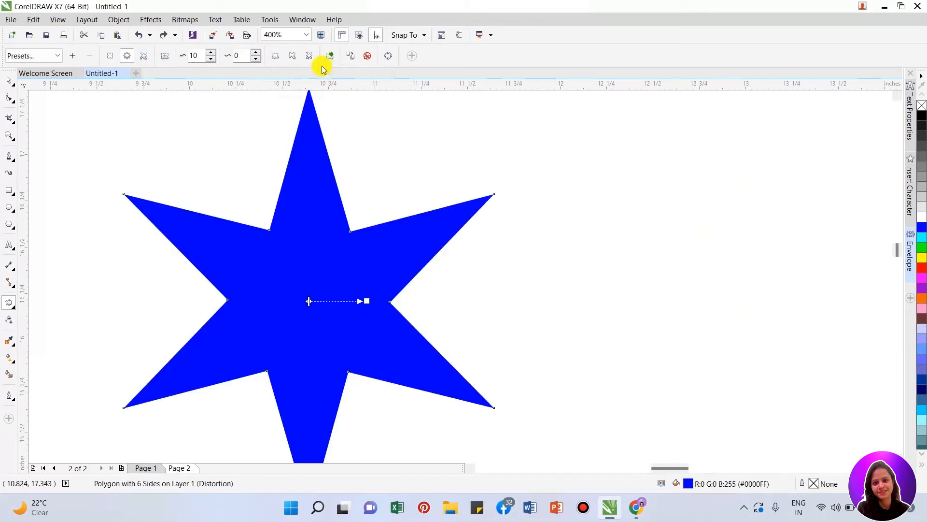
drag(366, 301, 439, 319)
key(ctrl+z)
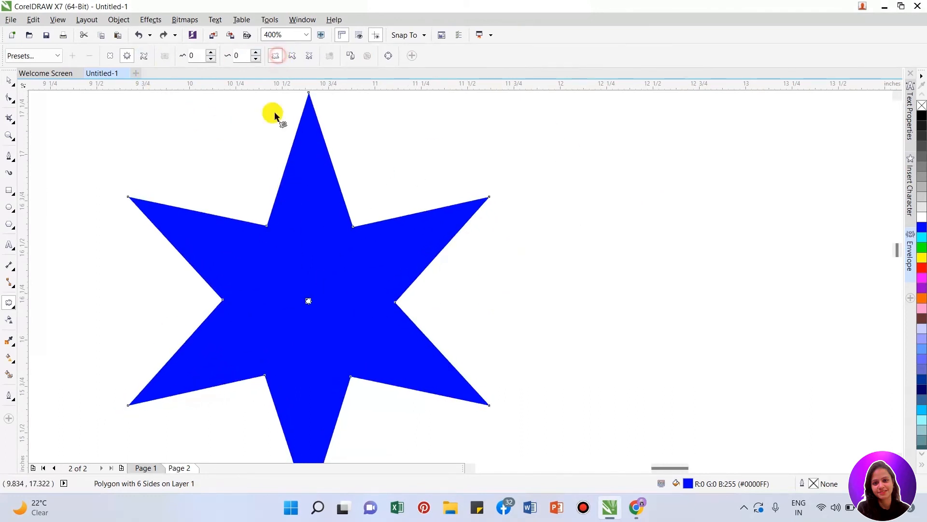
- Try a random zipper distortion on the star with amplitude 22 and frequency 53, and undo it
drag(308, 301, 370, 247)
scroll(364, 180, down, 2)
scroll(370, 248, up, 2)
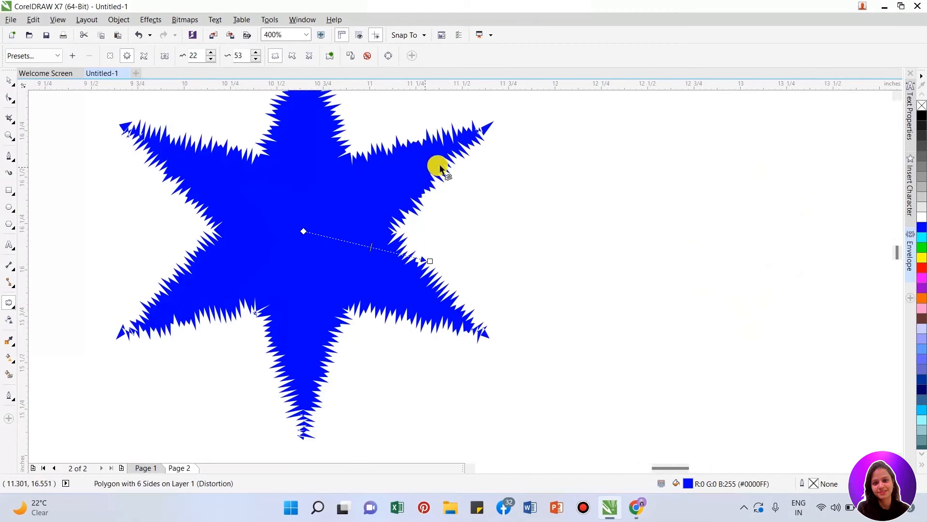
key(ctrl+z)
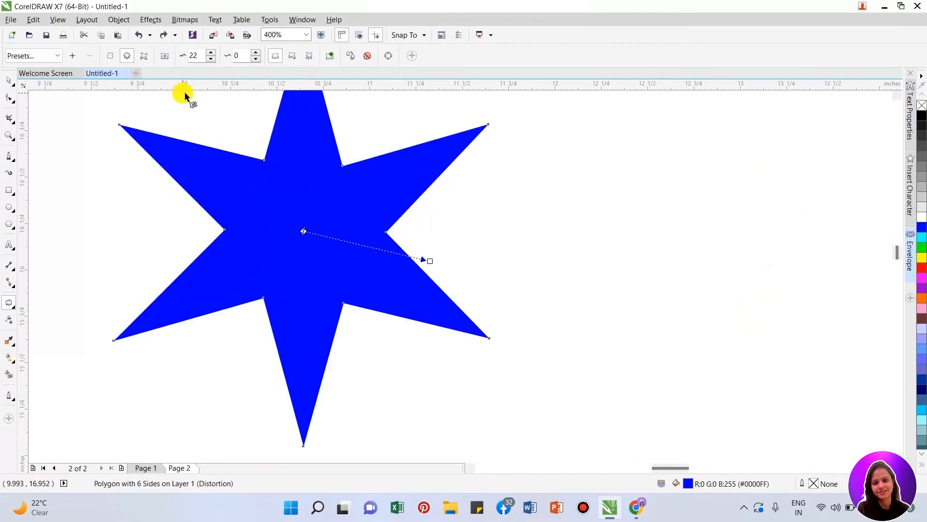
key(ctrl+z)
key(ctrl+z)
key(ctrl+z)
key(ctrl+z)
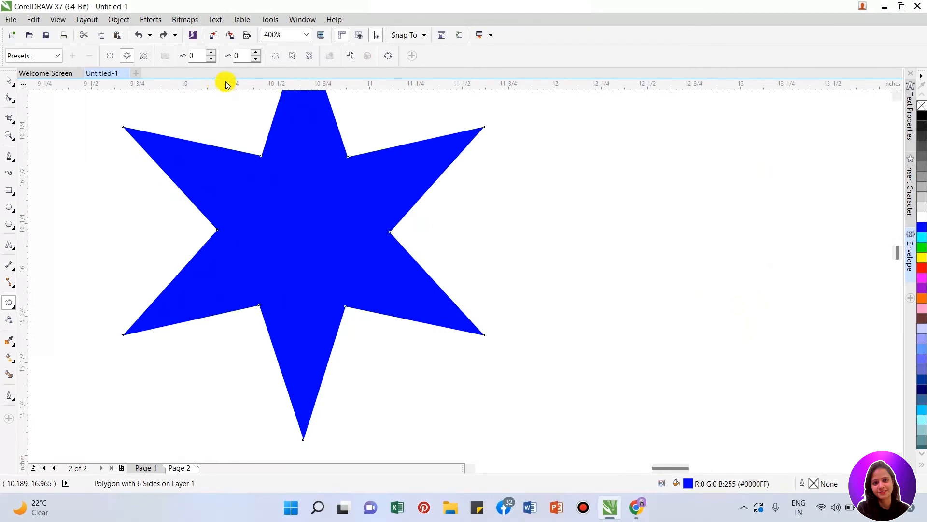
- Apply a smooth zipper distortion downward from the star's center with amplitude 32 and frequency 9
click(291, 57)
mouse_move(303, 231)
mouse_down()
mouse_move(475, 223)
mouse_move(340, 280)
mouse_move(201, 287)
mouse_move(350, 413)
mouse_move(331, 369)
mouse_move(332, 377)
mouse_up()
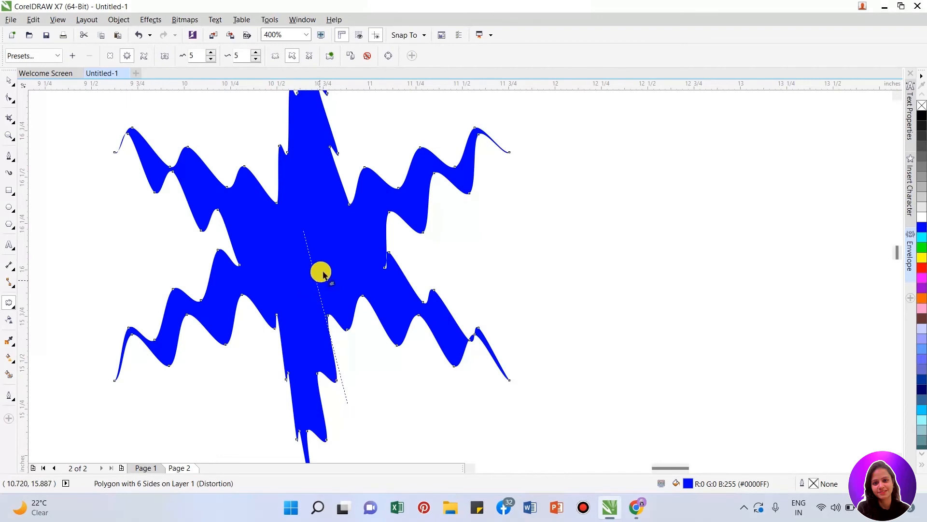
key(ctrl+z)
mouse_move(303, 232)
mouse_down()
mouse_move(338, 385)
mouse_move(315, 245)
mouse_up()
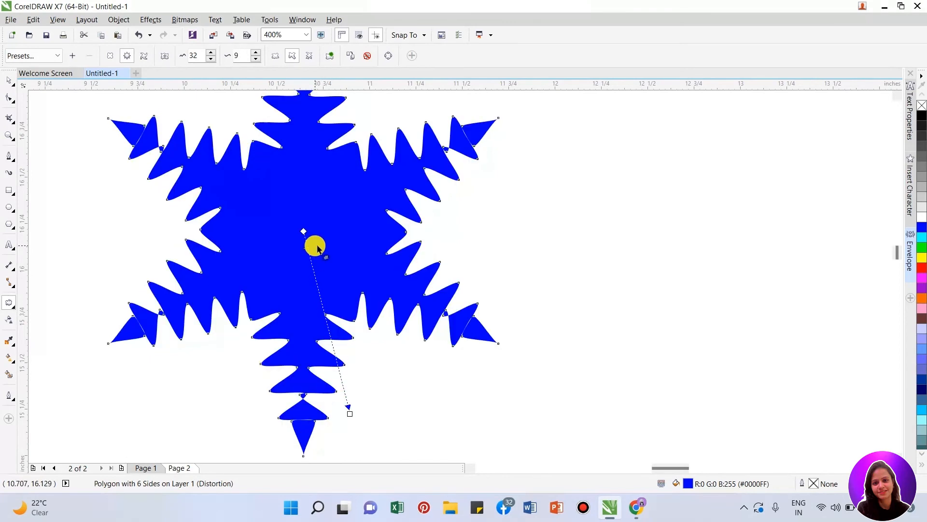
scroll(374, 251, down, 2)
scroll(352, 278, up, 2)
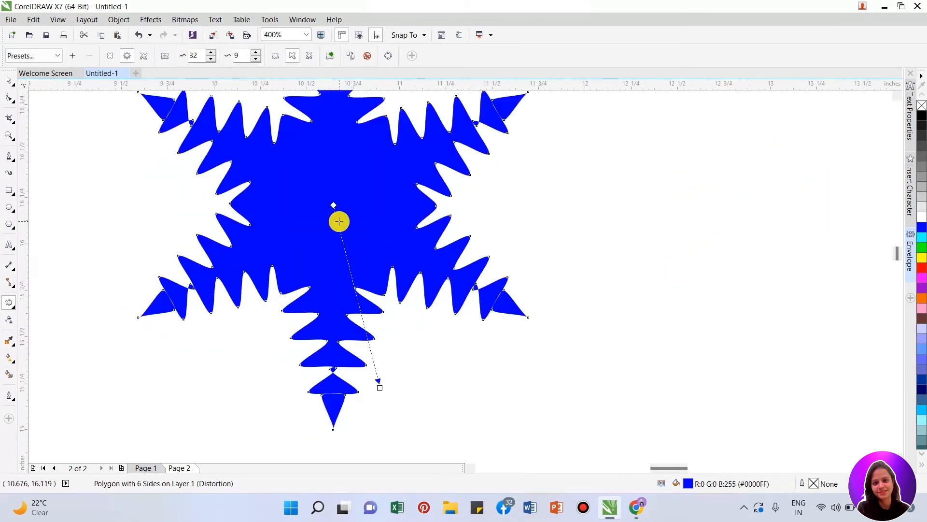
- Raise the smooth zipper's frequency to 86, and reduce it to 5 with the handle on the distortion line
drag(339, 222, 372, 363)
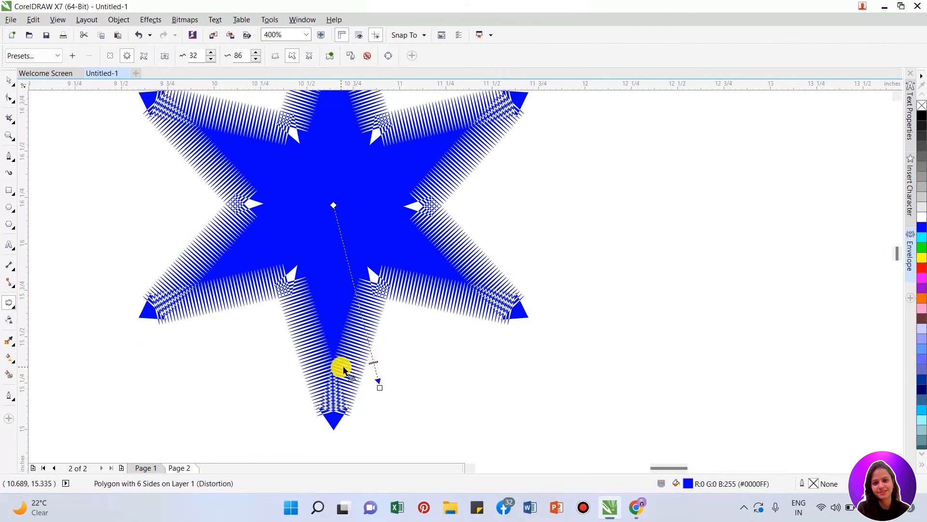
scroll(342, 369, down, 1)
scroll(383, 334, up, 1)
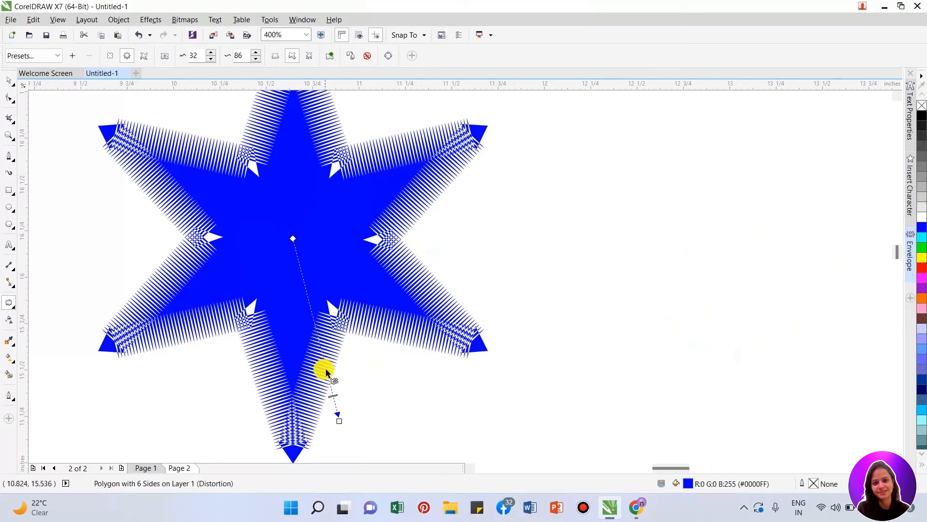
drag(334, 393, 300, 252)
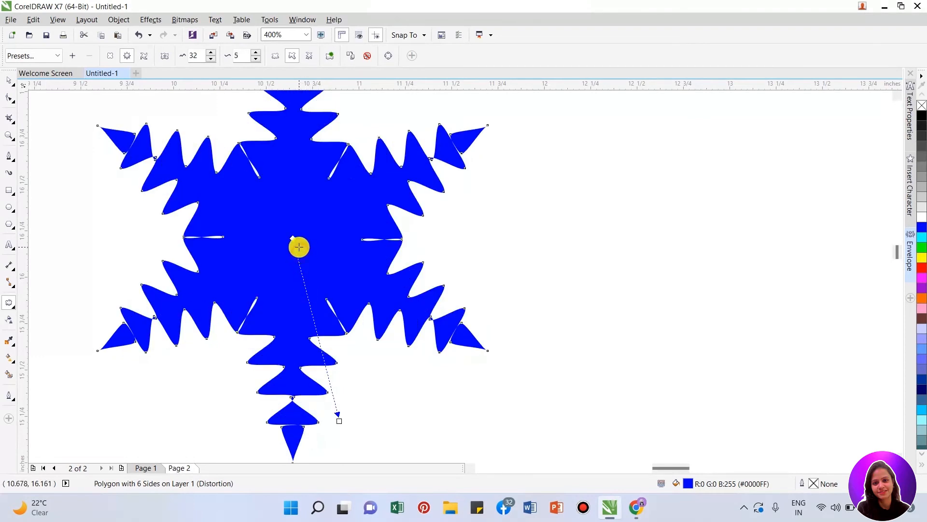
- Reduce the smooth zipper's frequency to 3 and move the distorted blue shape next to the red flower
drag(299, 243, 298, 242)
scroll(284, 307, down, 1)
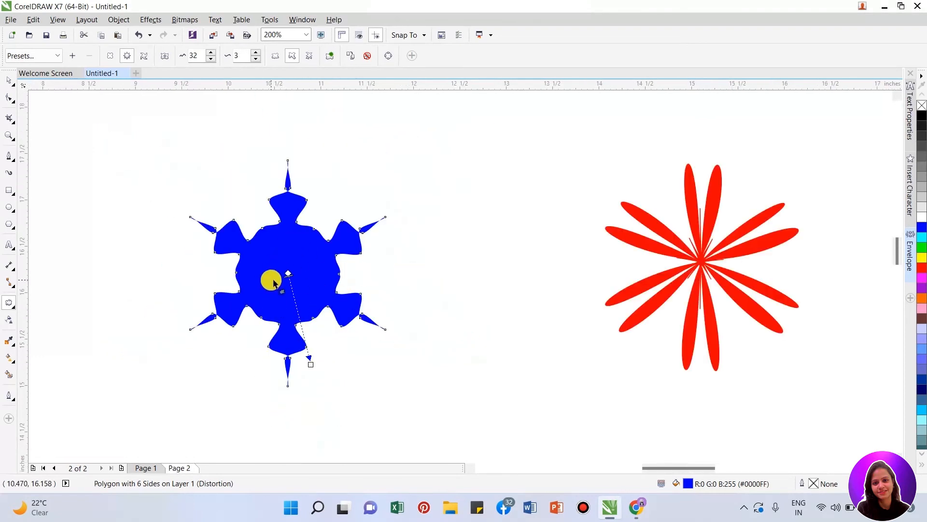
scroll(272, 279, up, 1)
scroll(281, 272, down, 1)
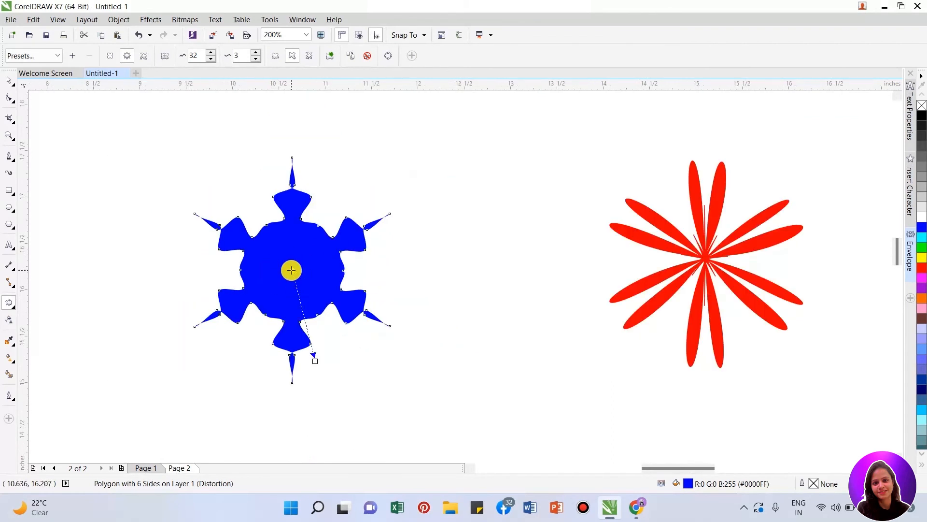
key(space)
drag(314, 253, 632, 167)
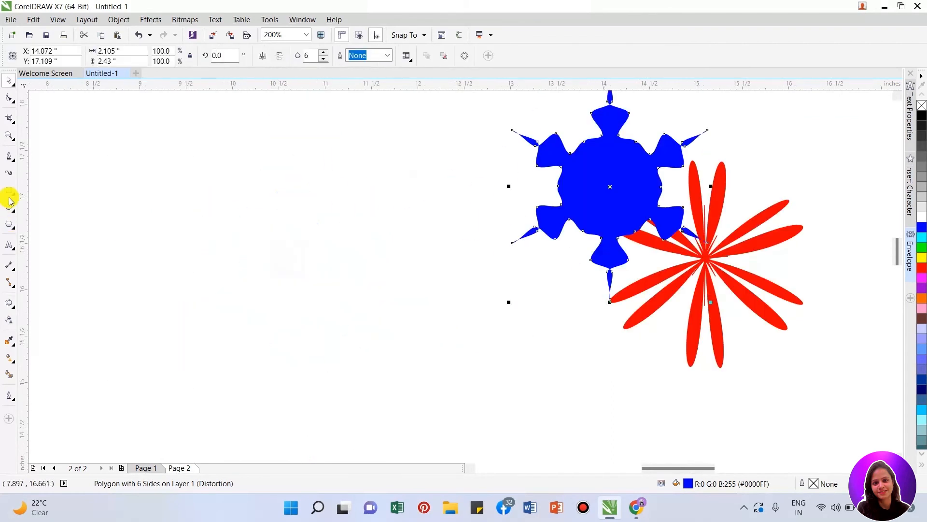
- Draw a polygon about 2.135 inches wide, give it six sides, and apply a green fill with no outline
click(8, 226)
drag(135, 189, 319, 386)
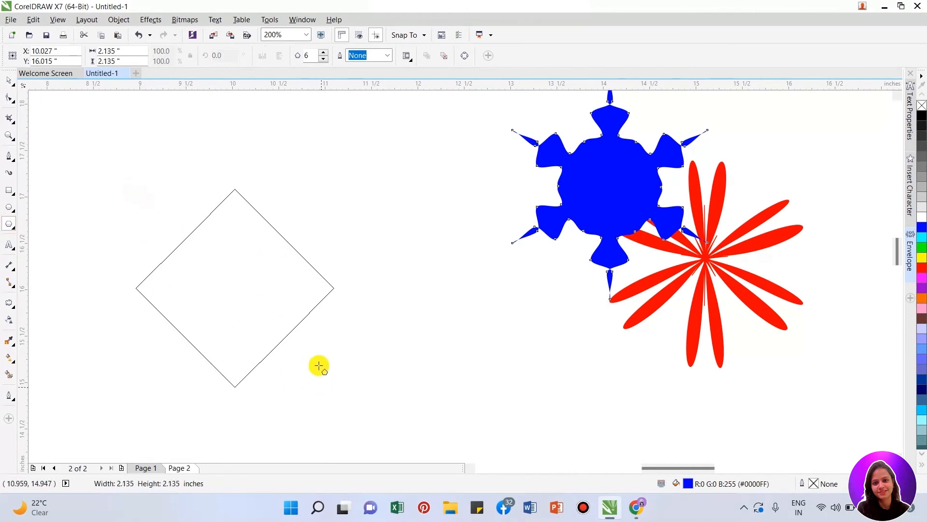
key(space)
drag(247, 289, 306, 253)
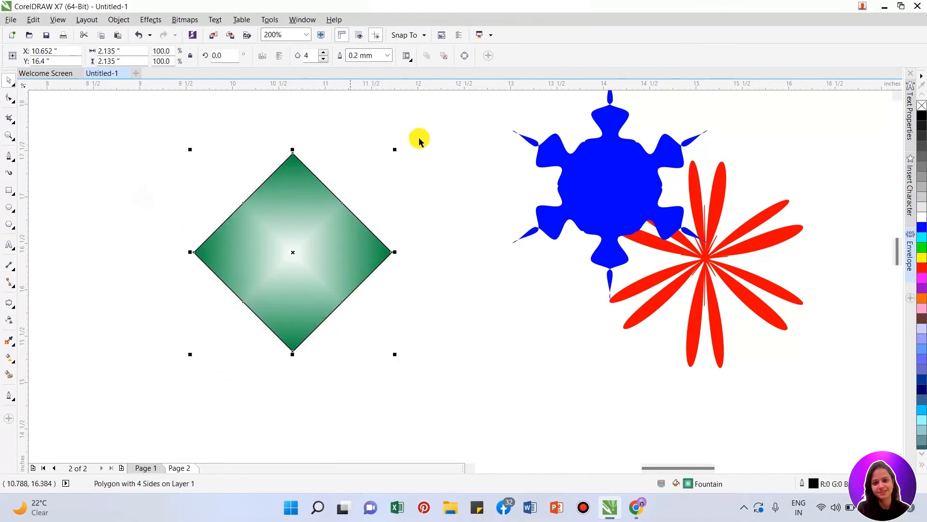
click(323, 53)
click(323, 53)
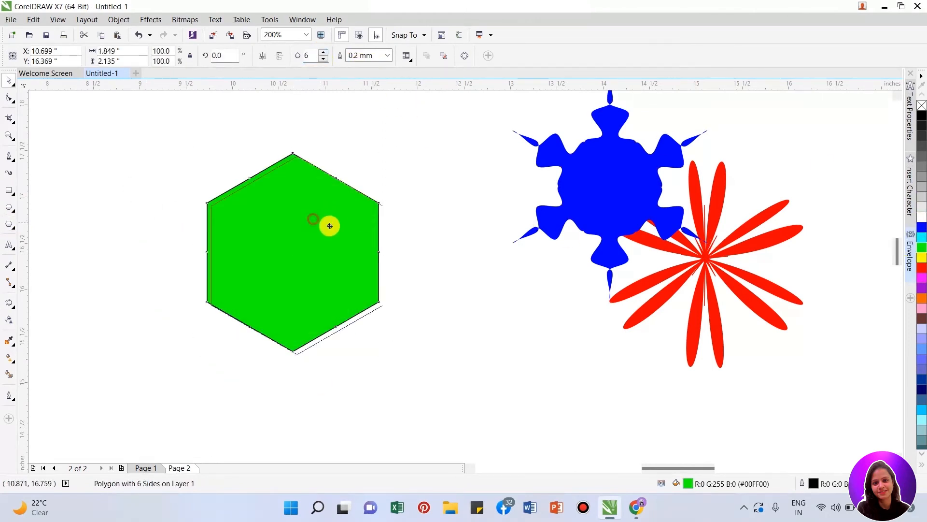
drag(327, 224, 348, 232)
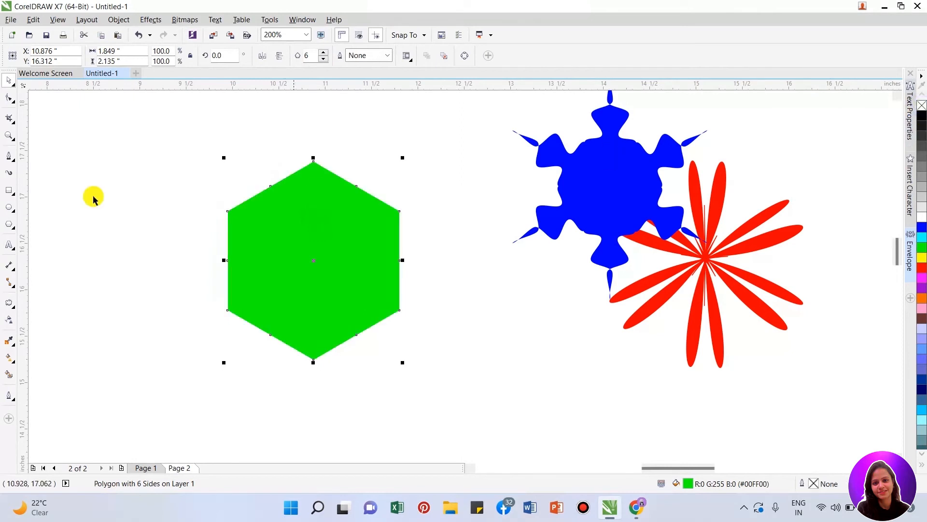
- Reshape the green hexagon into a six-pointed star by pulling its corner nodes inward
click(9, 98)
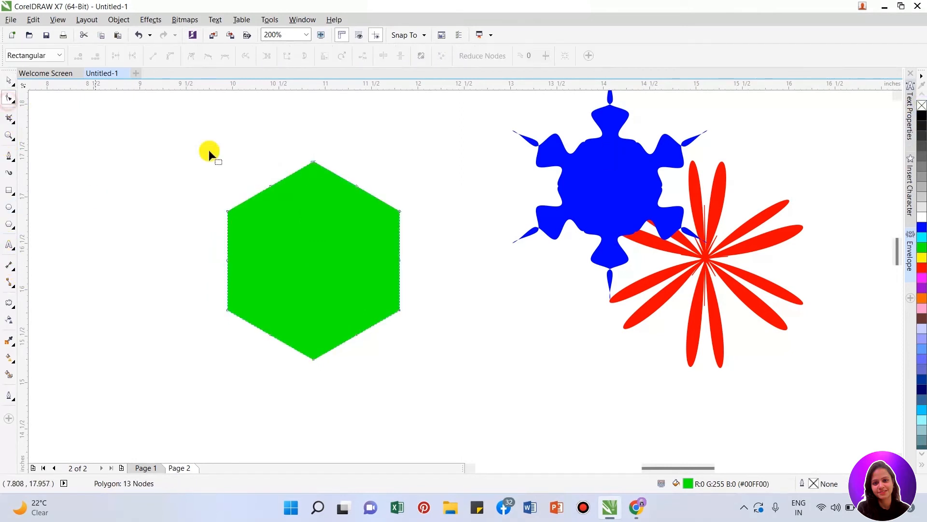
drag(228, 211, 248, 224)
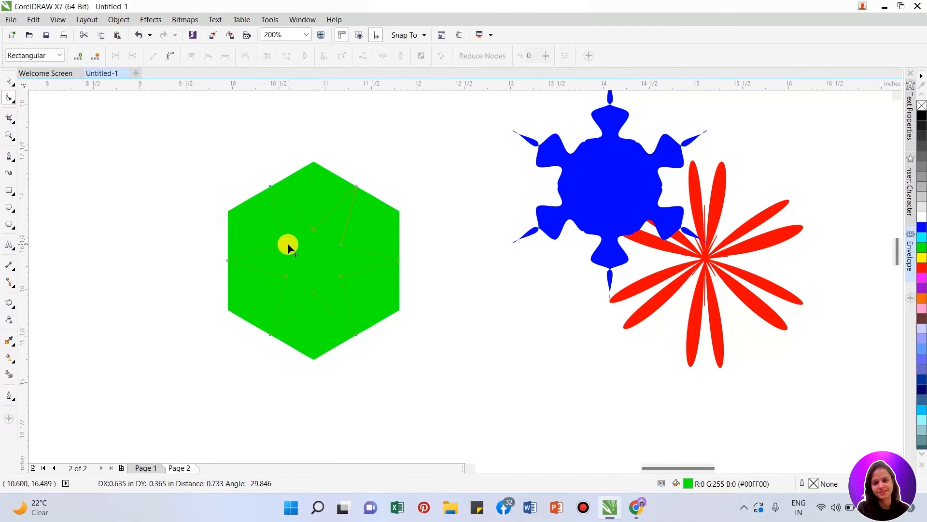
drag(277, 245, 279, 248)
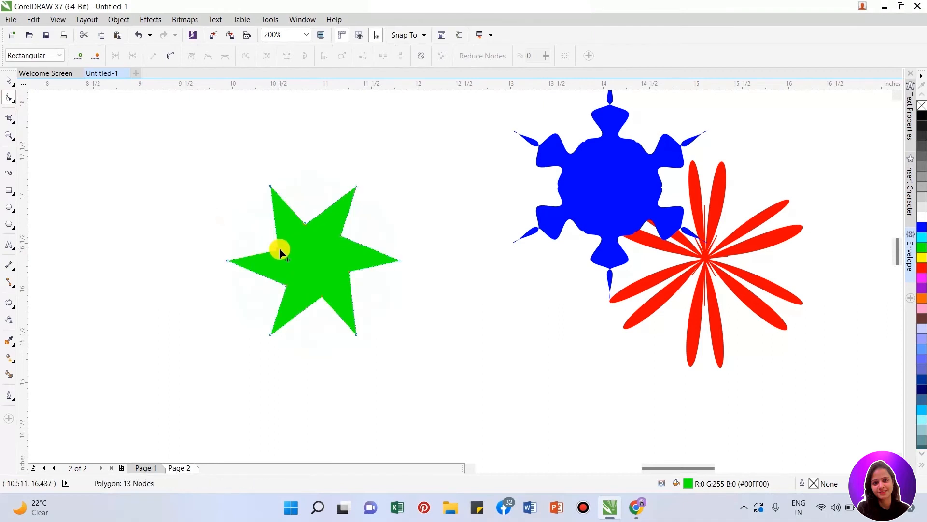
key(space)
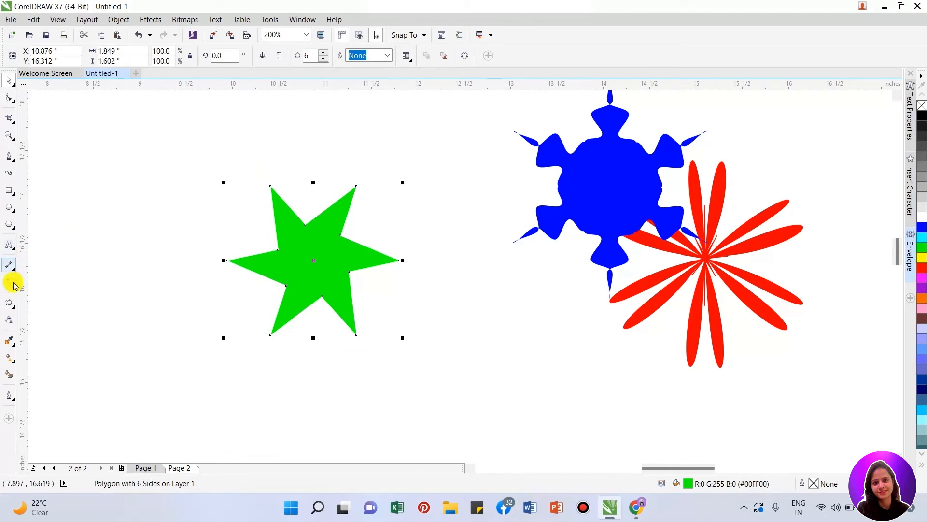
- Apply a local zipper distortion upward from the green star's center with amplitude 30
click(9, 302)
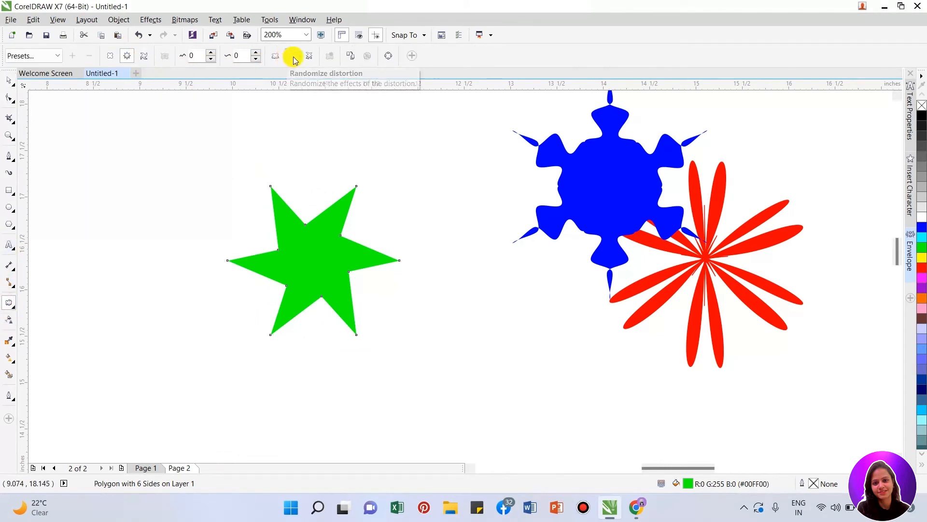
click(310, 56)
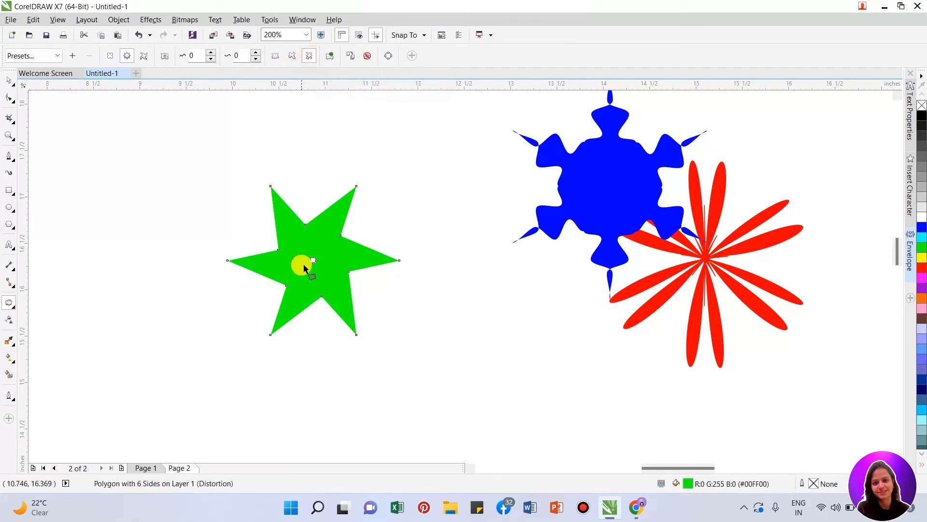
drag(313, 260, 323, 197)
scroll(323, 197, up, 1)
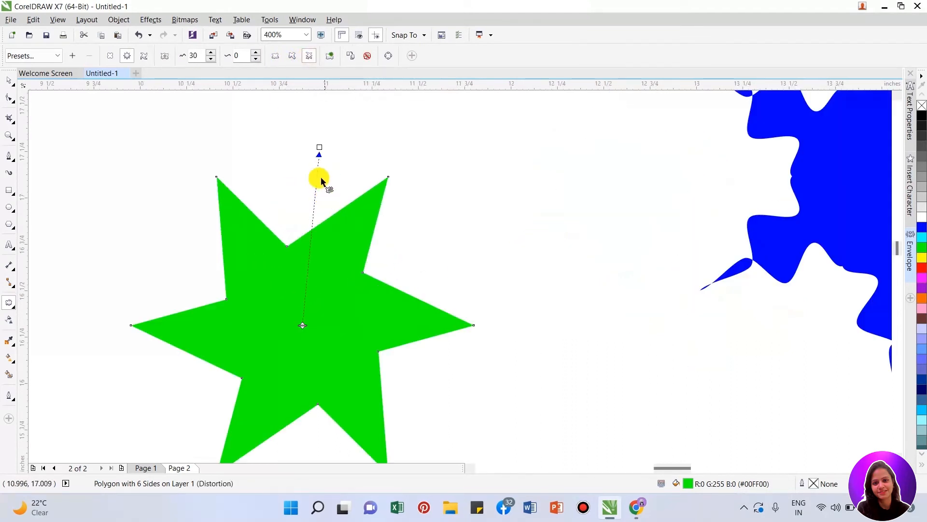
- Try a local zipper frequency of 84, undo it, and set the frequency to 8 with the handle on the distortion line
drag(303, 325, 313, 244)
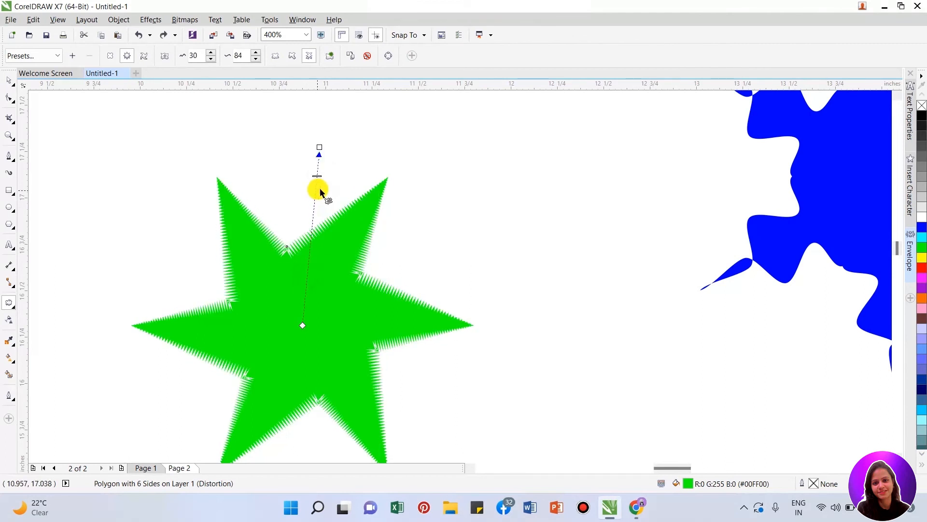
key(ctrl+z)
drag(312, 293, 303, 308)
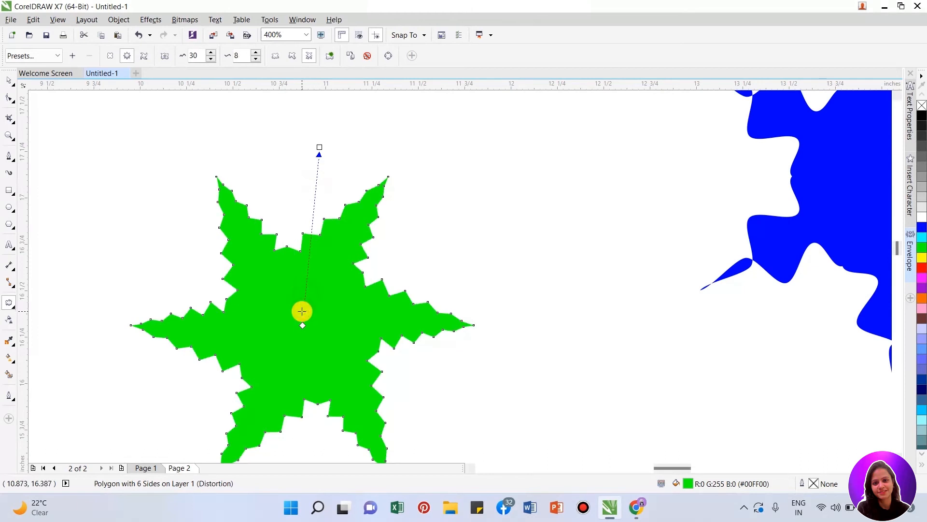
- Set the local zipper's amplitude to 50 and its frequency to 15
double_click(196, 55)
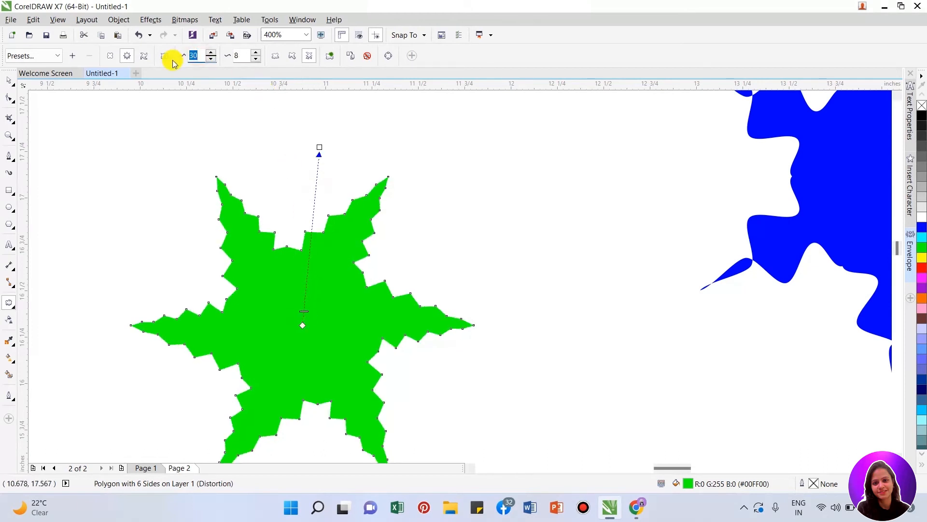
text(50)
click(176, 61)
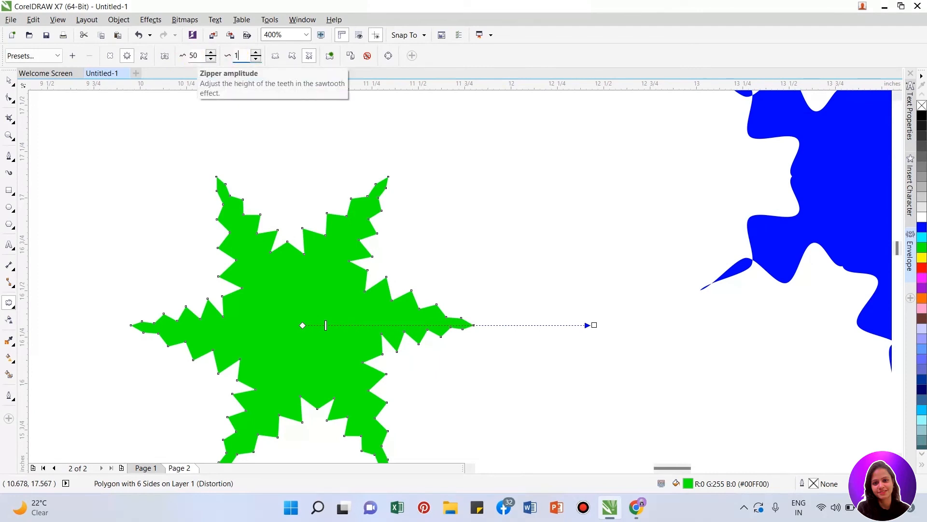
text(15)
key(Return)
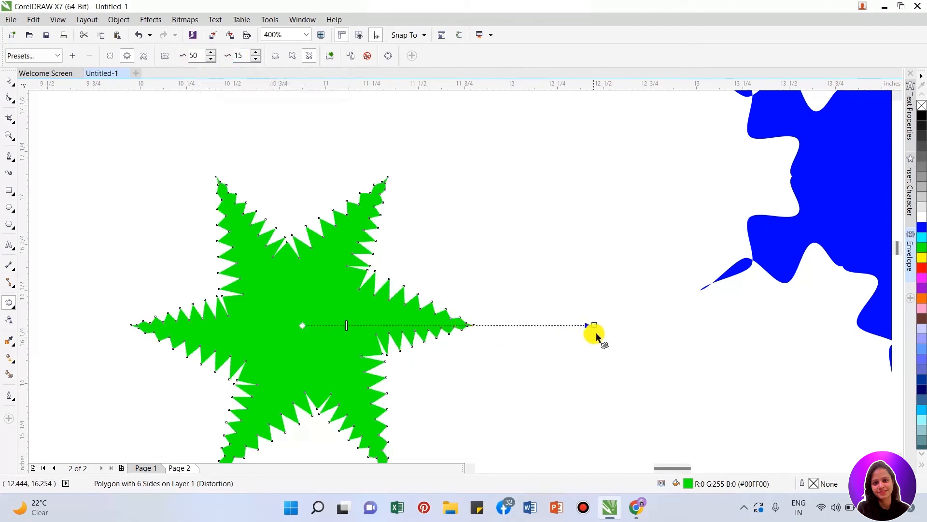
- Shift the local zipper's origin beyond the green star's right arm, pointing it inward with amplitude 27
drag(594, 325, 145, 300)
drag(340, 317, 405, 326)
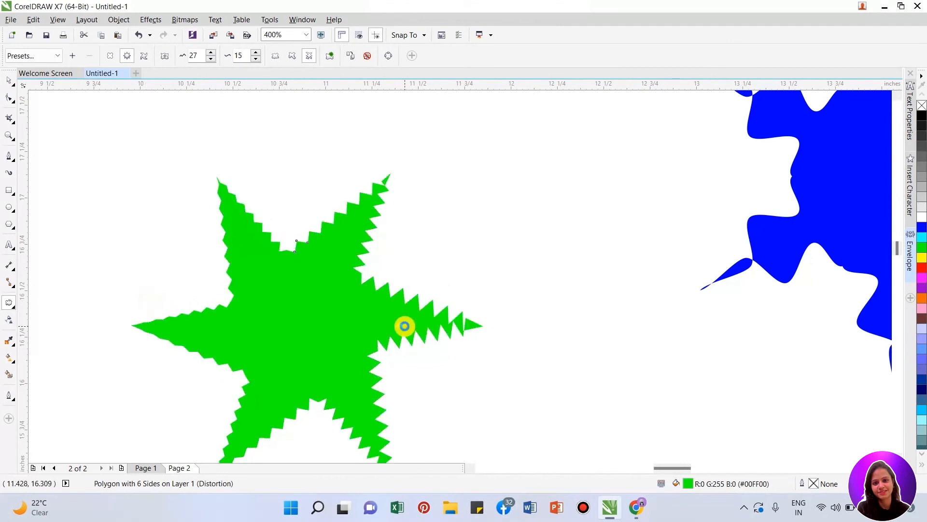
key(space)
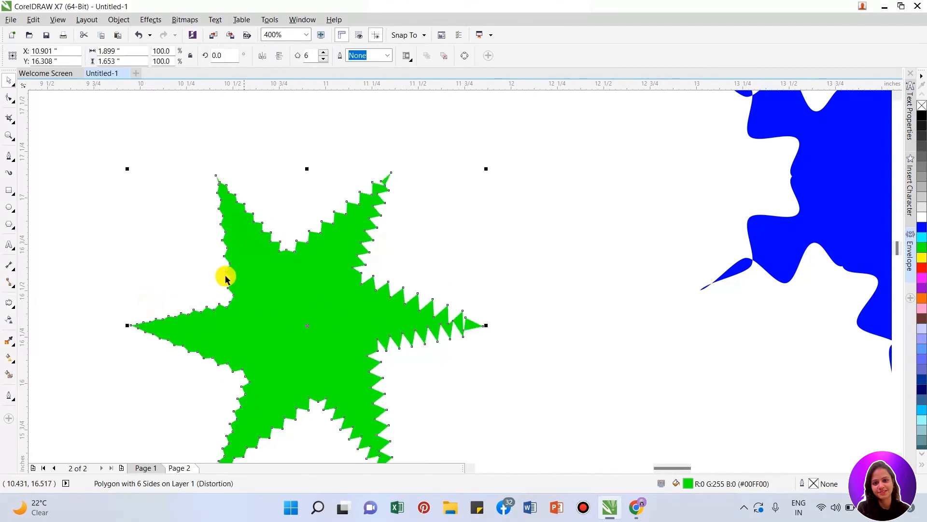
key(space)
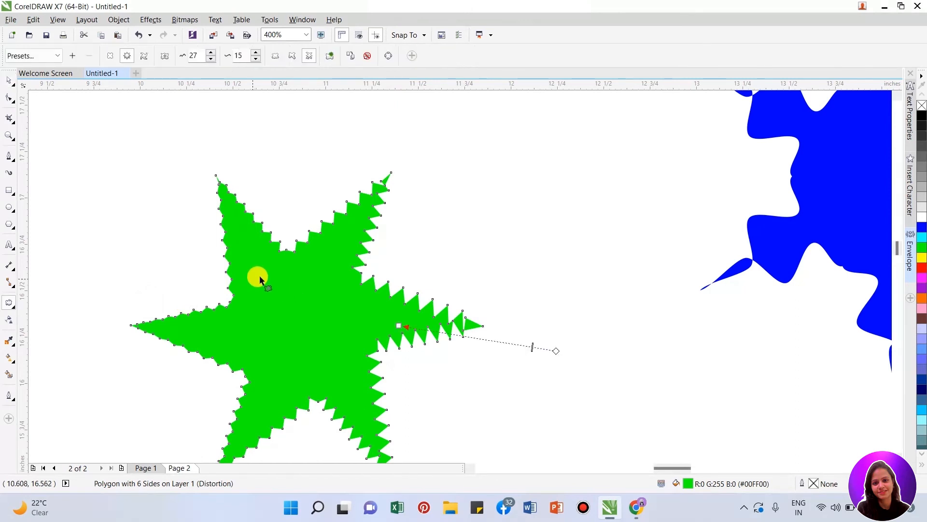
- Move the distorted green star to the right beside the blue shape and the red flower
key(space)
scroll(266, 277, down, 1)
drag(265, 277, 620, 239)
- Draw a new polygon about 2.063 inches wide in the empty area and give it six sides
click(11, 225)
mouse_move(207, 194)
mouse_down()
mouse_move(385, 387)
mouse_move(404, 392)
mouse_up()
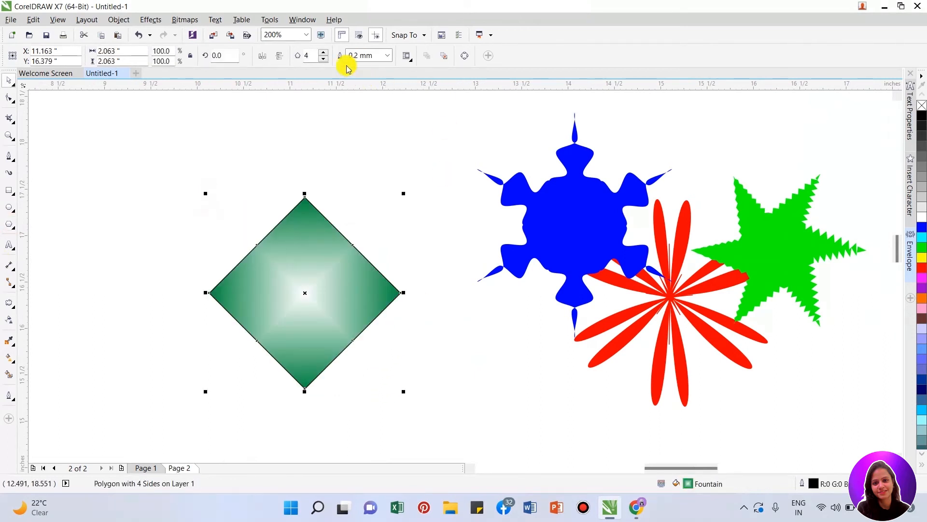
click(323, 52)
click(324, 52)
drag(303, 293, 335, 311)
- Scale the new hexagon down to about 91.7%, fill it with blue, and remove its outline
scroll(312, 286, up, 1)
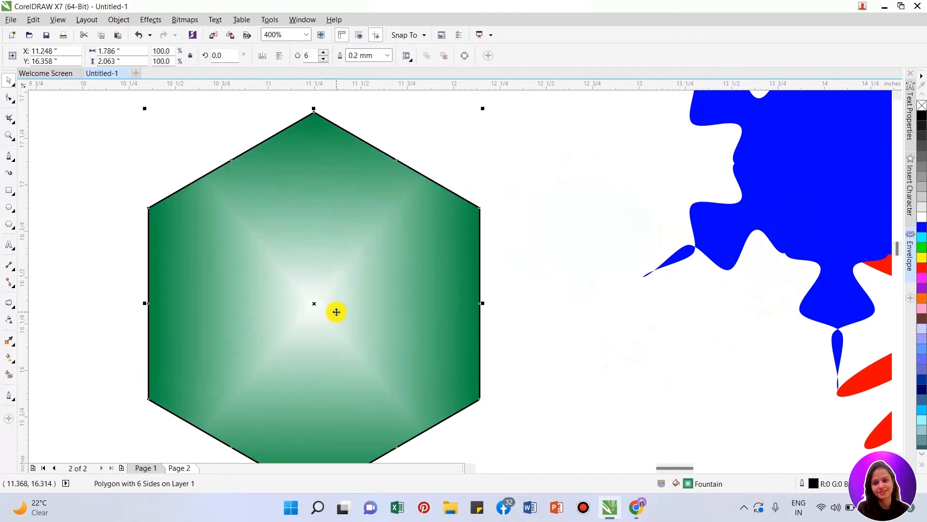
scroll(335, 310, down, 1)
drag(414, 409, 399, 392)
scroll(358, 377, up, 1)
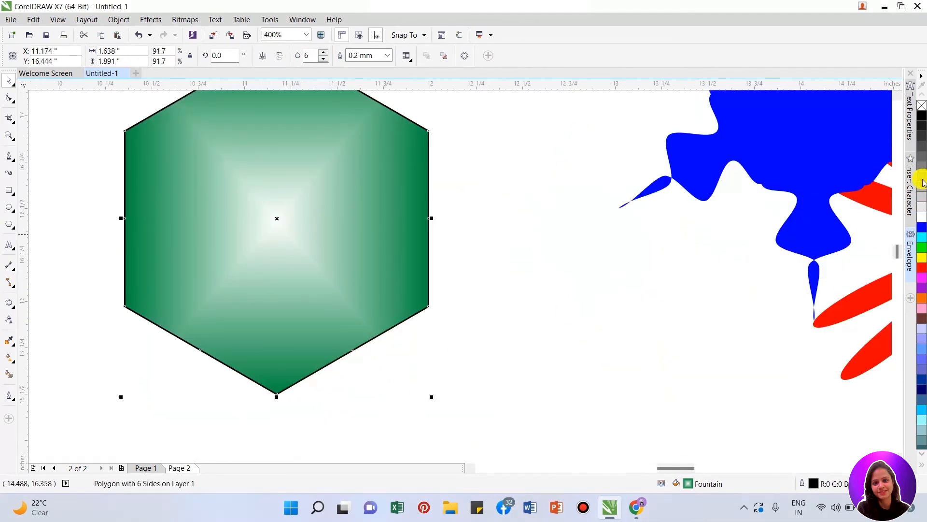
click(921, 231)
drag(323, 226, 369, 279)
right_click(919, 108)
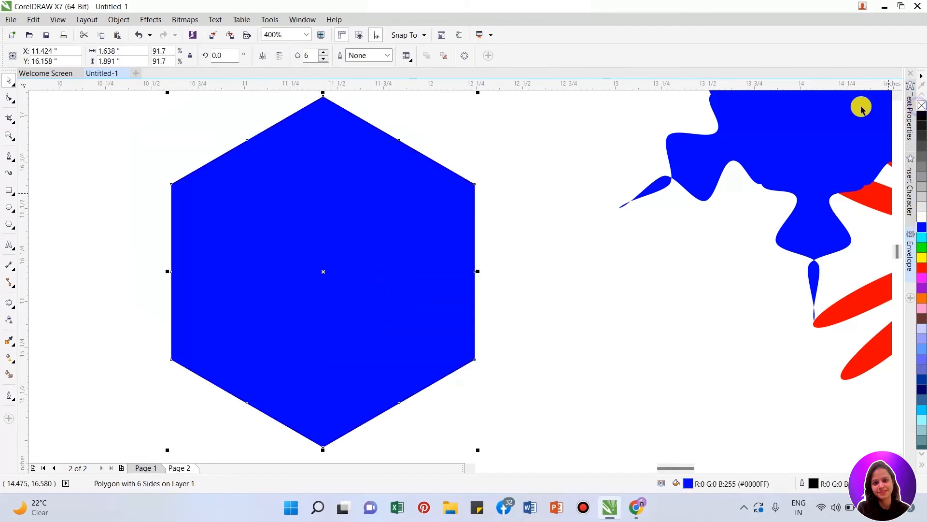
- Try a counterclockwise twister distortion of 15 degrees on the blue hexagon, and undo it
click(9, 305)
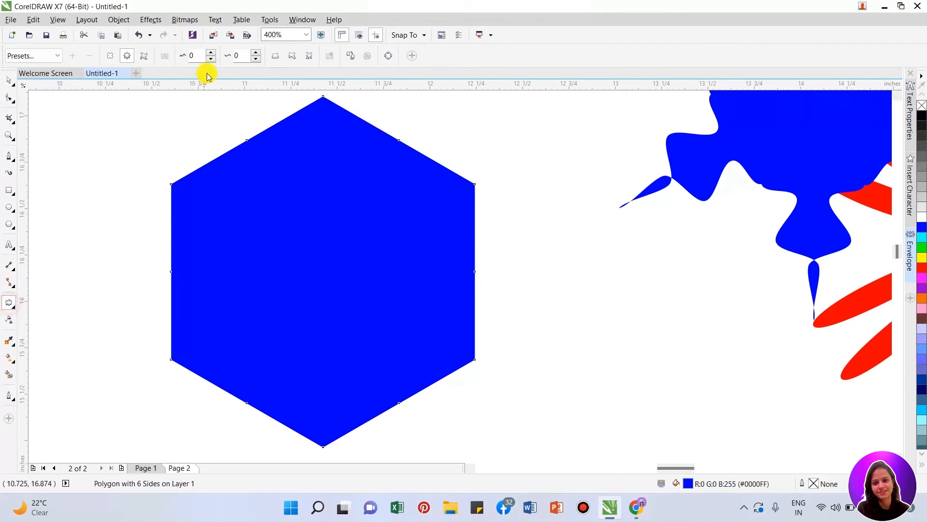
click(147, 56)
drag(311, 269, 362, 255)
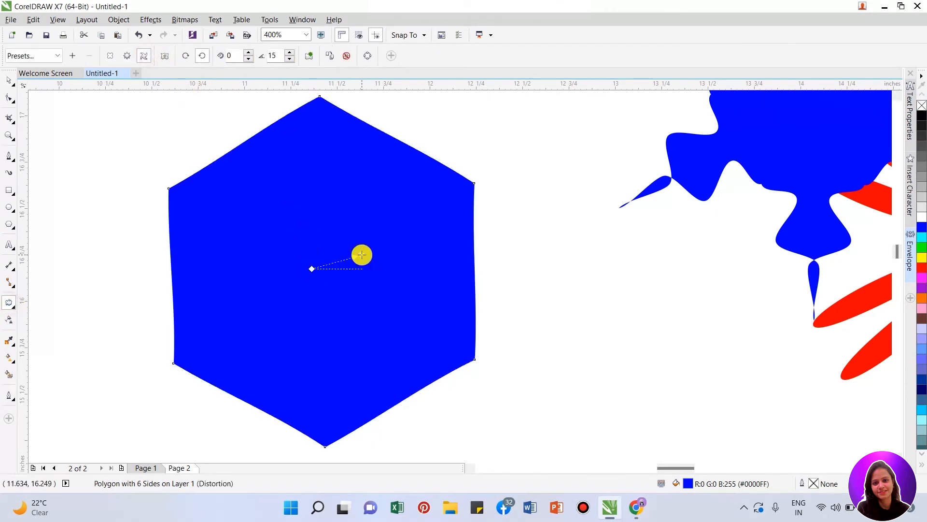
key(ctrl+z)
key(space)
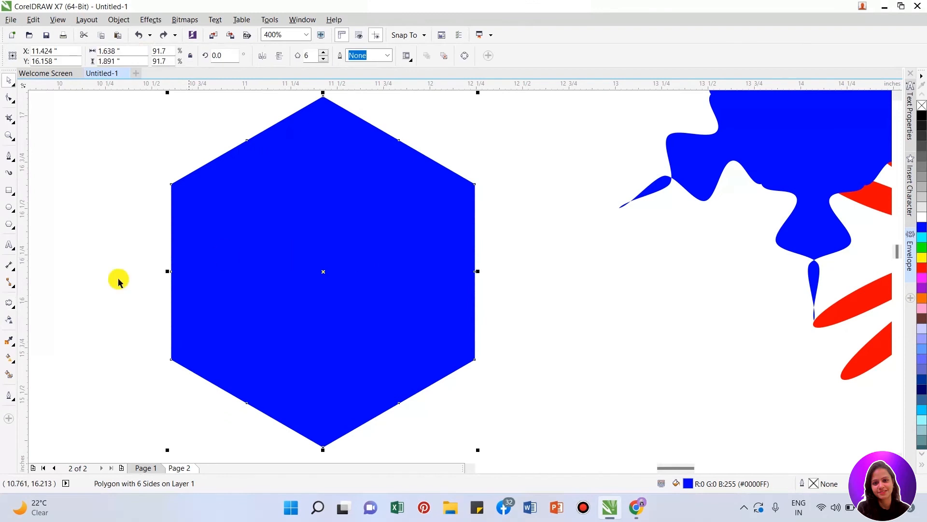
- Reshape the blue hexagon into a six-pointed star by pulling an edge's middle node inward
click(9, 98)
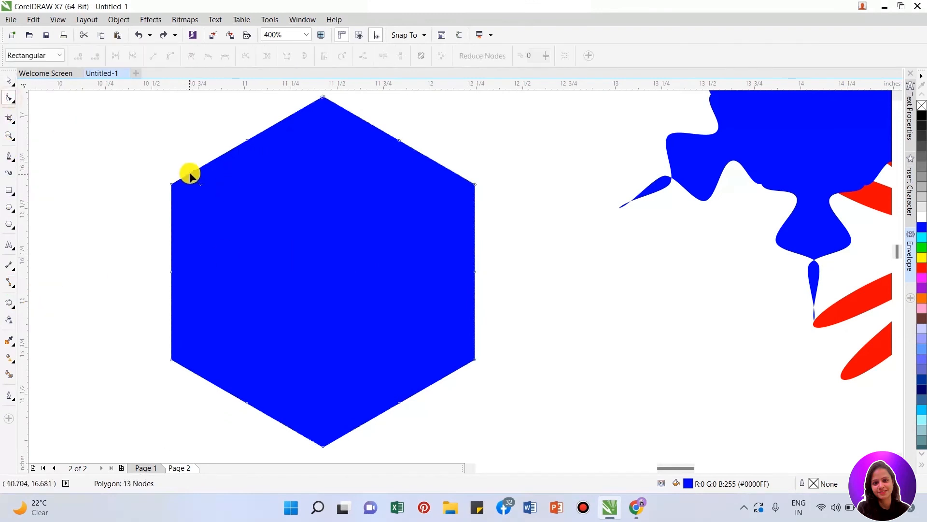
drag(248, 141, 296, 203)
key(space)
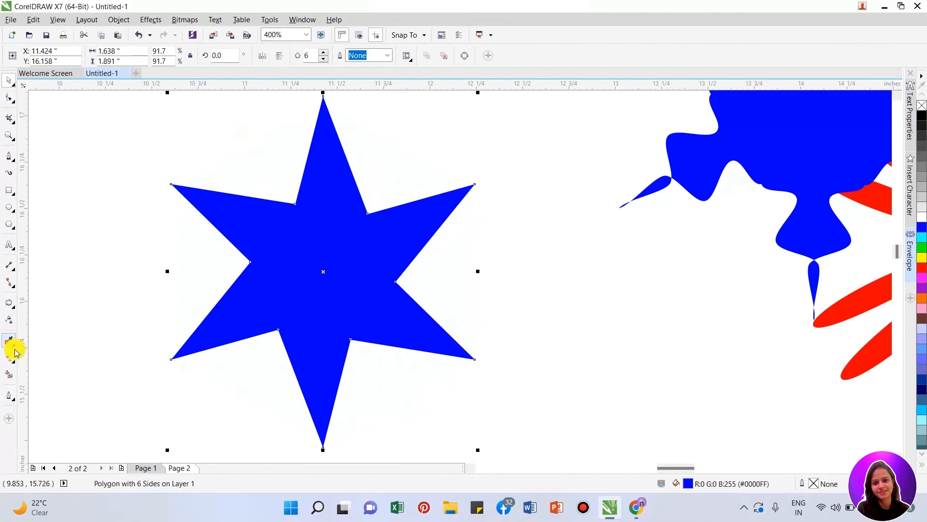
- Apply a clockwise twister distortion of 76 degrees from near the blue star's center
click(9, 304)
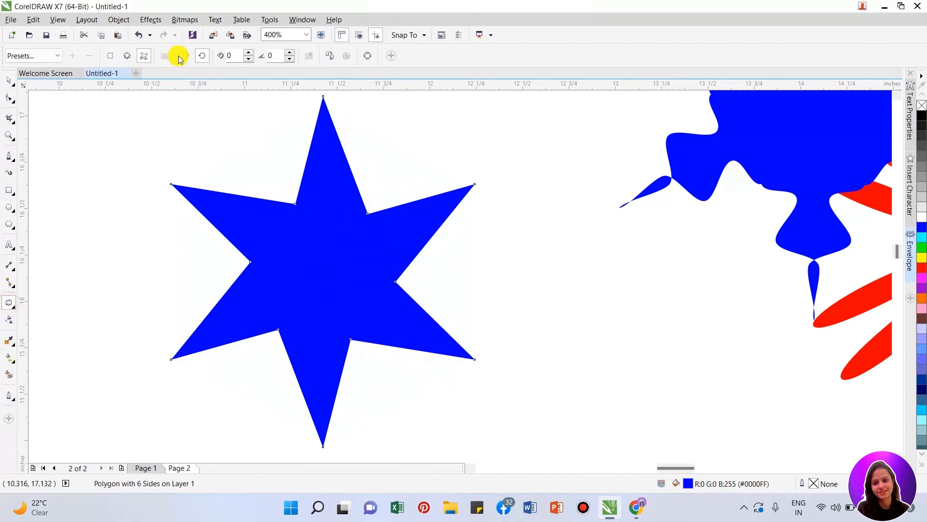
click(145, 56)
drag(331, 244, 352, 390)
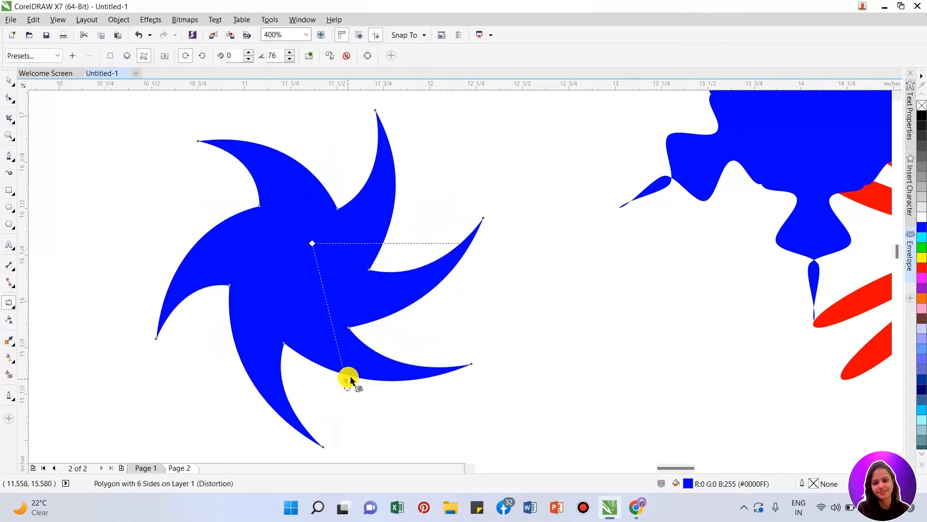
- Turn the twister handle to 201 degrees clockwise, and change the twist to 307 degrees counterclockwise
drag(349, 387, 226, 208)
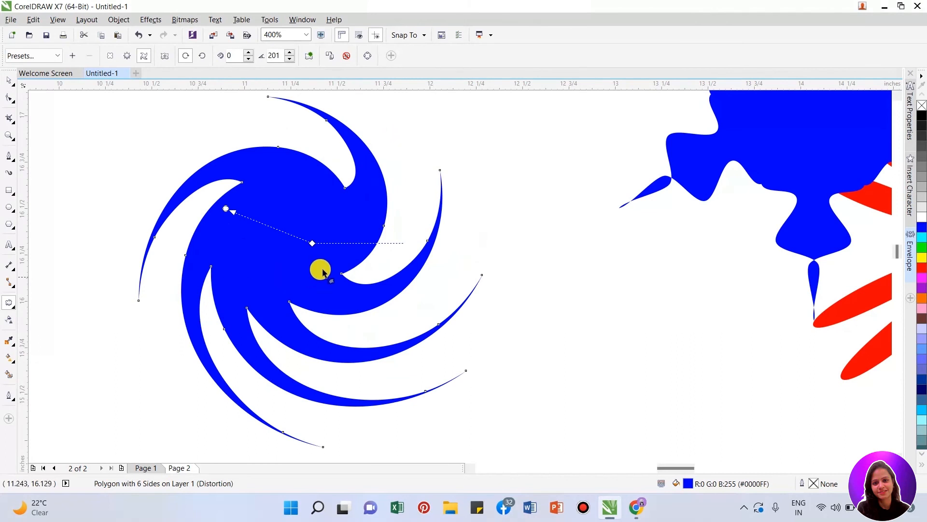
drag(224, 207, 378, 329)
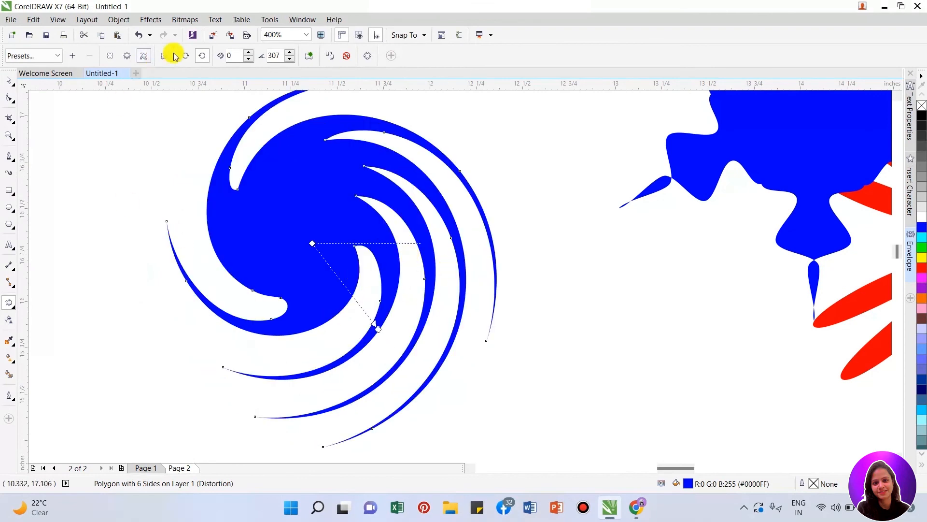
- Switch the blue star's twister rotation to clockwise, and try it counterclockwise again
click(187, 56)
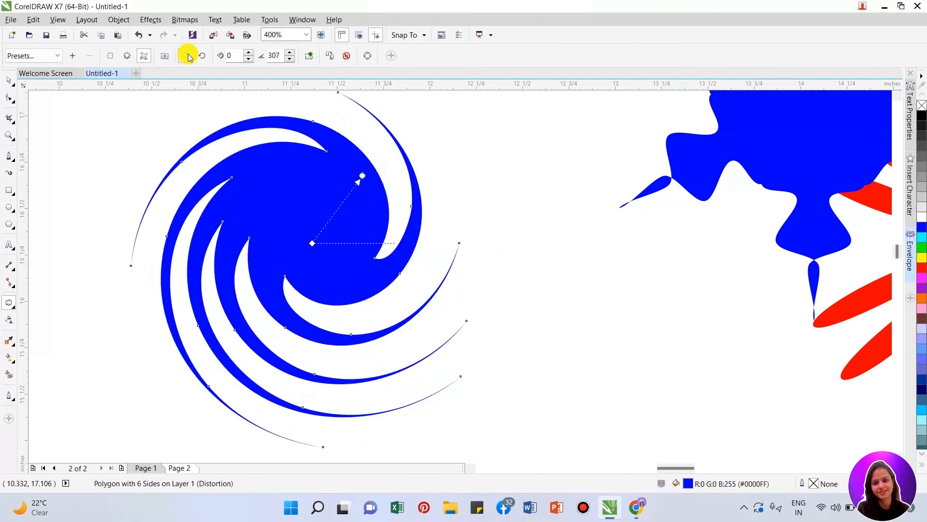
click(196, 56)
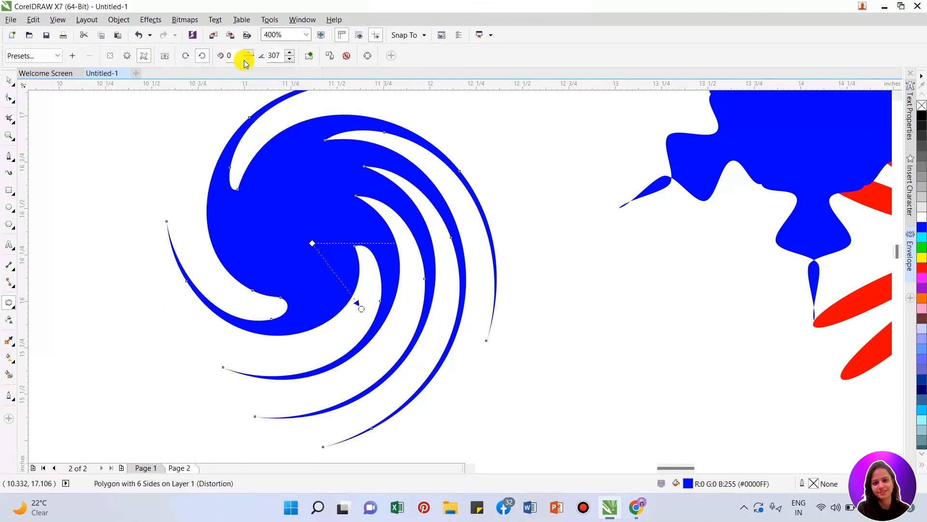
- Try the blue star's twister with 50 complete rotations and 100 additional degrees, and undo the changes
text(5)
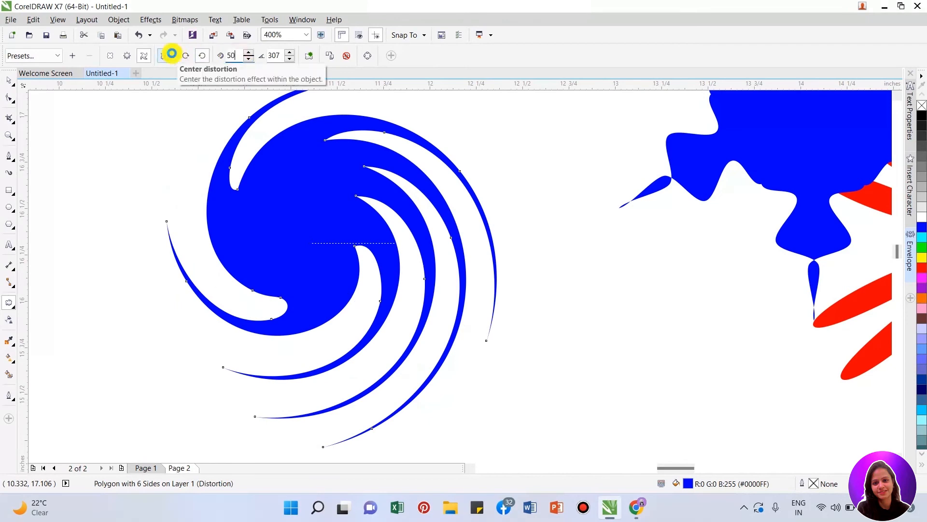
key(Return)
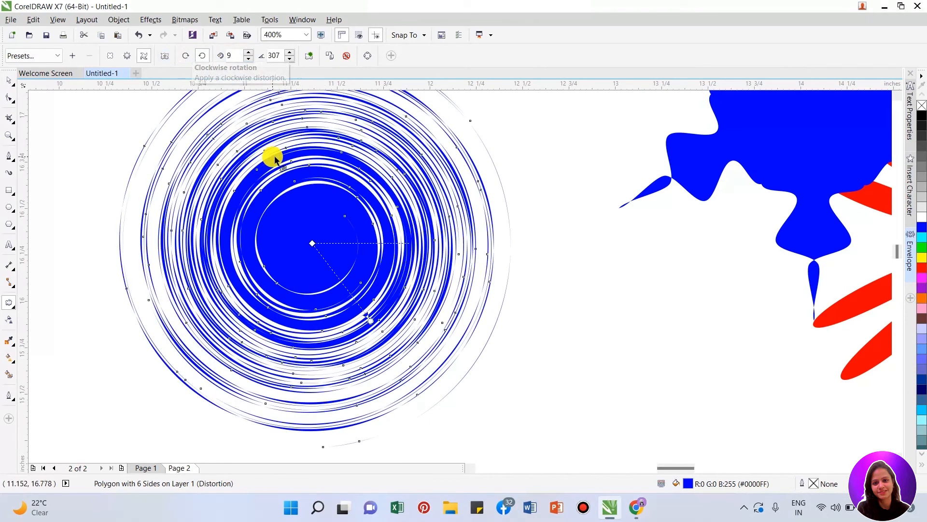
click(289, 57)
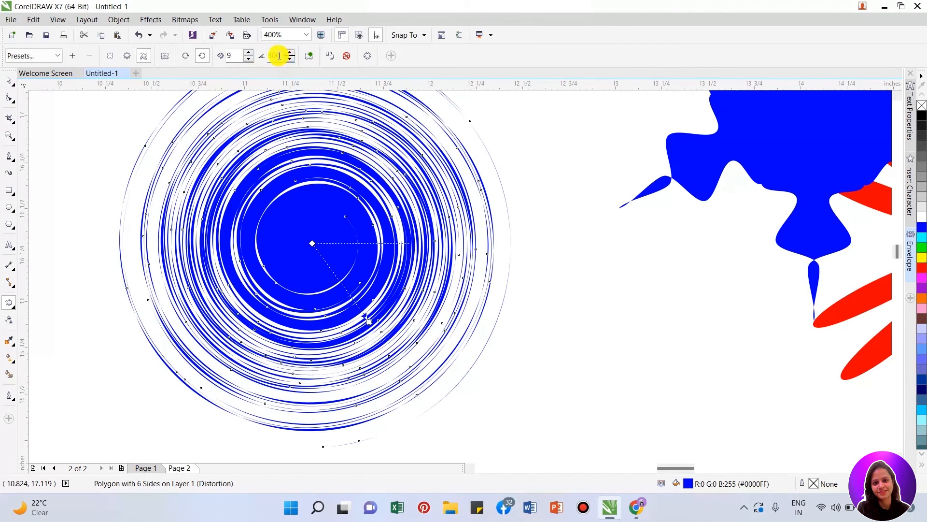
text(10)
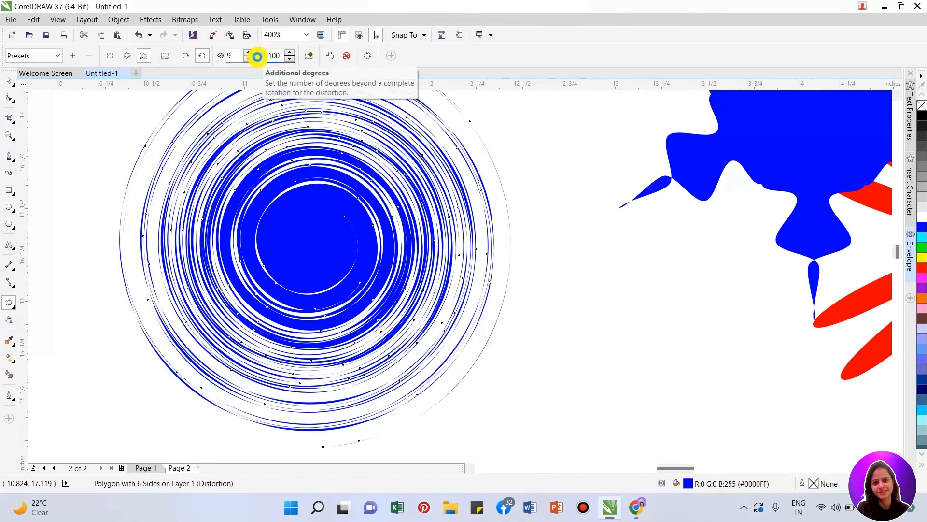
key(Return)
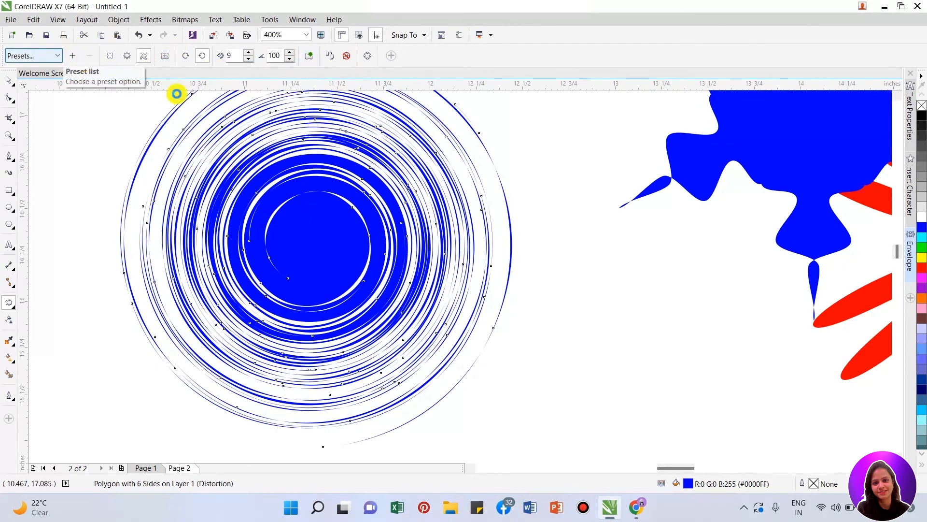
key(ctrl+z)
key(ctrl+z)
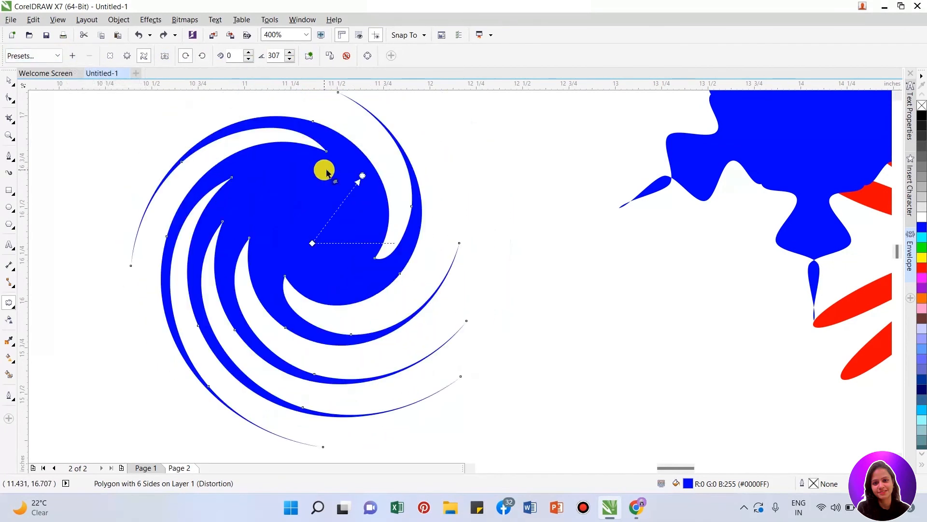
- Gather the blue swirl, the red flower shape and the blue snowflake shape around the green star
key(space)
scroll(276, 230, down, 1)
drag(281, 233, 815, 315)
scroll(173, 230, down, 1)
drag(350, 219, 278, 223)
scroll(238, 207, up, 1)
drag(577, 253, 710, 223)
scroll(447, 265, down, 1)
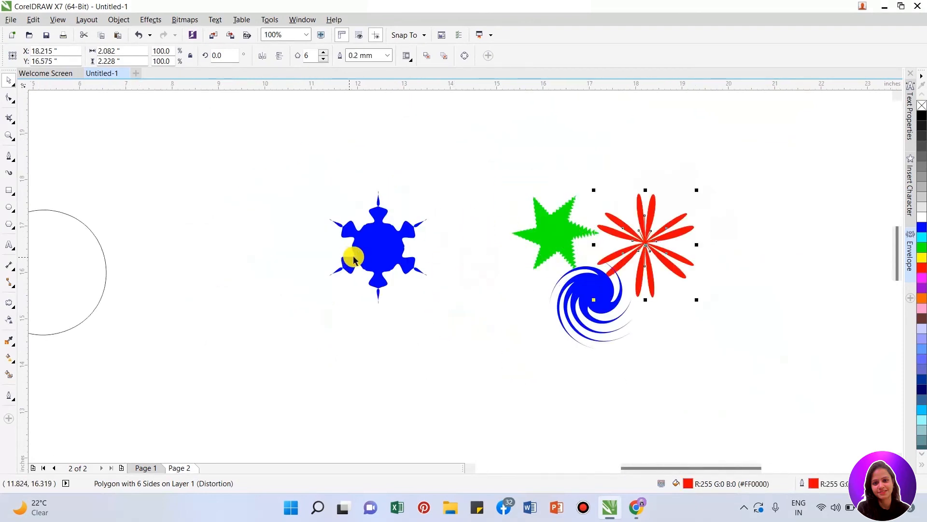
drag(347, 259, 522, 159)
- Draw a horizontal straight line about 5.64 inches long in the empty area between the circle and the grouped shapes
scroll(213, 261, up, 1)
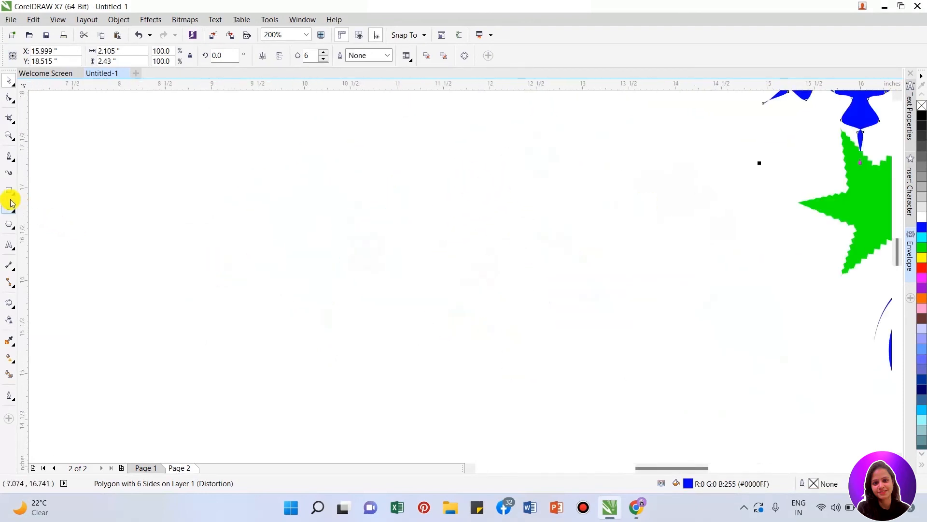
click(12, 159)
click(22, 171)
mouse_move(150, 220)
mouse_down()
mouse_move(327, 209)
mouse_move(673, 213)
mouse_move(678, 220)
mouse_up()
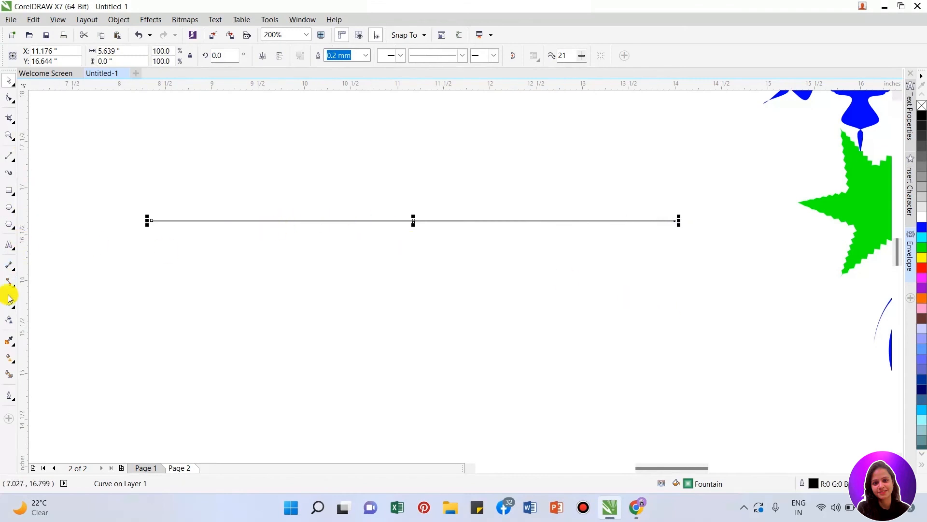
- Try the Pull Corners and Push Corners distortion presets on the horizontal line
click(52, 56)
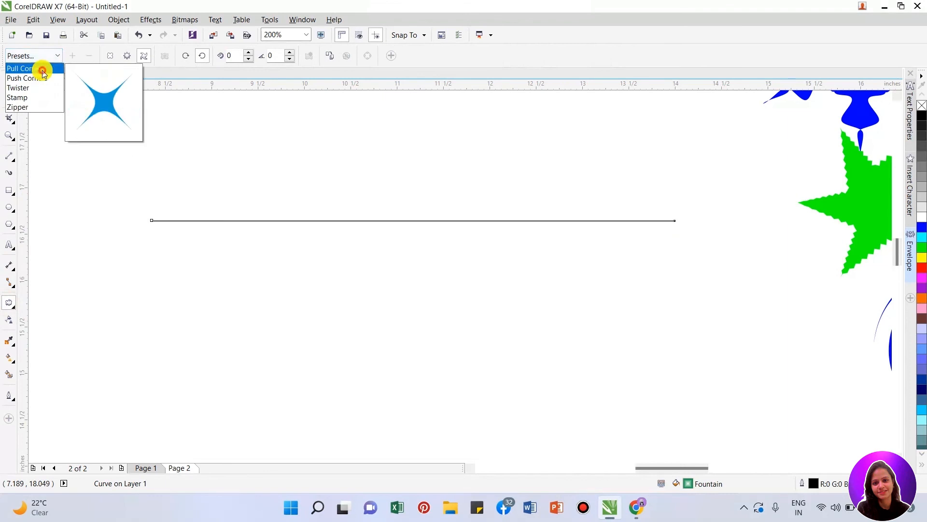
click(42, 70)
scroll(259, 224, down, 2)
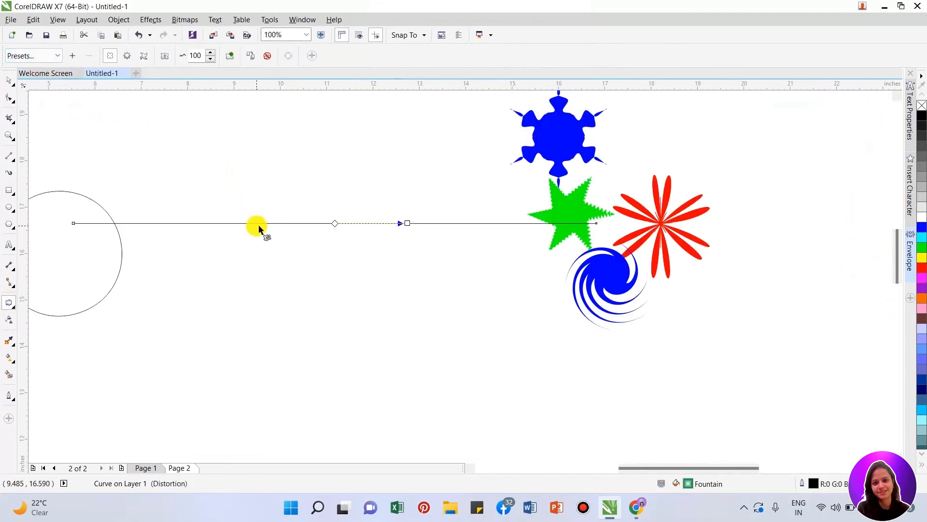
click(42, 55)
click(46, 79)
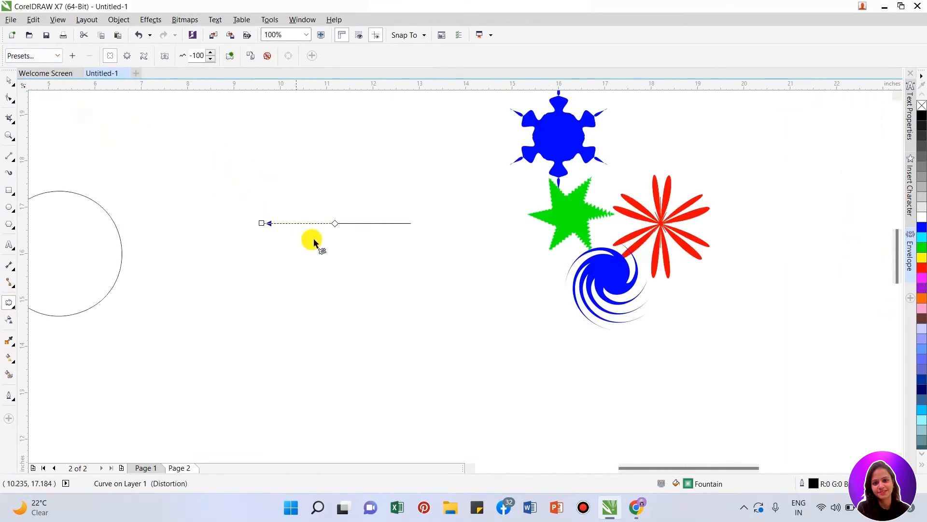
scroll(311, 240, up, 2)
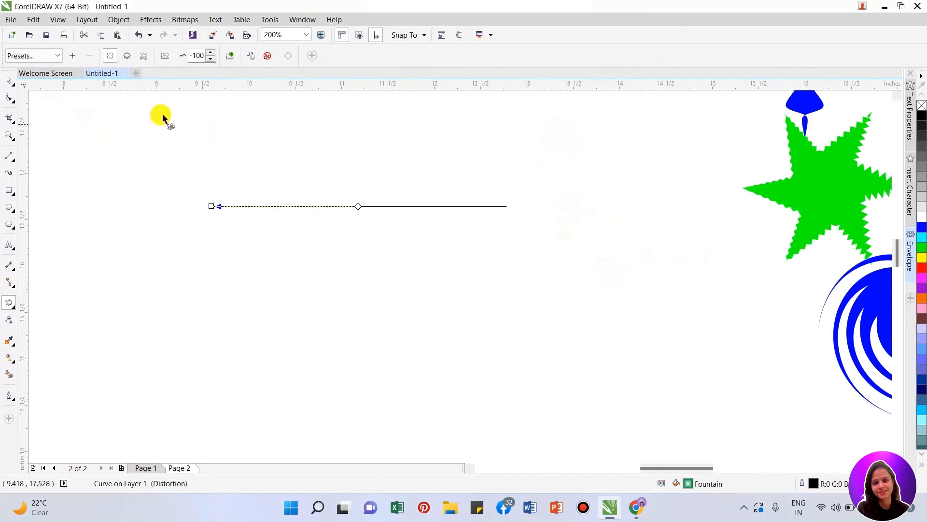
- Try the Zipper distortion preset on the line, and replace it with the Stamp preset
click(44, 55)
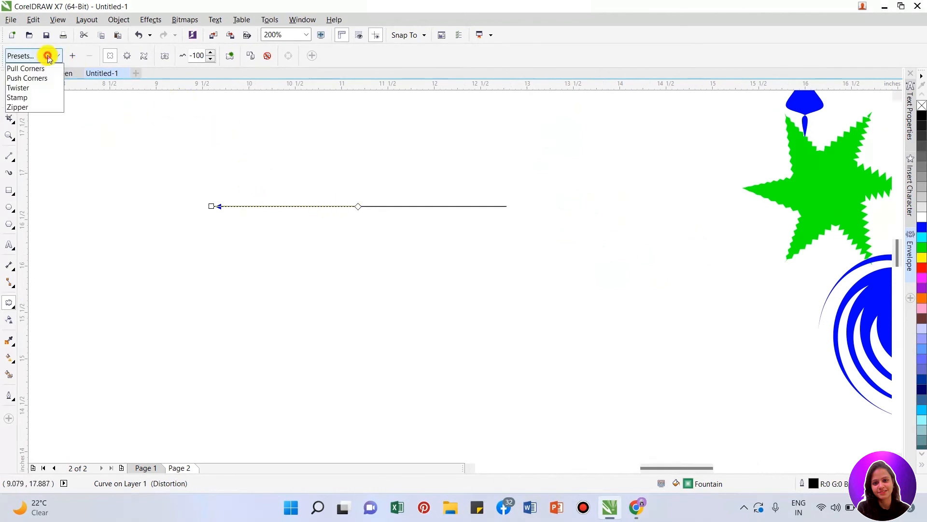
click(30, 107)
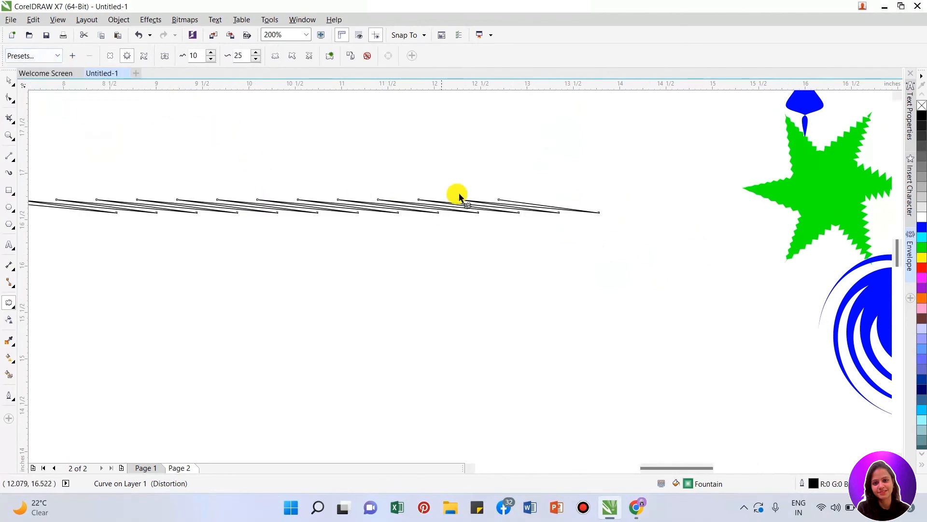
scroll(394, 205, down, 2)
scroll(360, 205, up, 2)
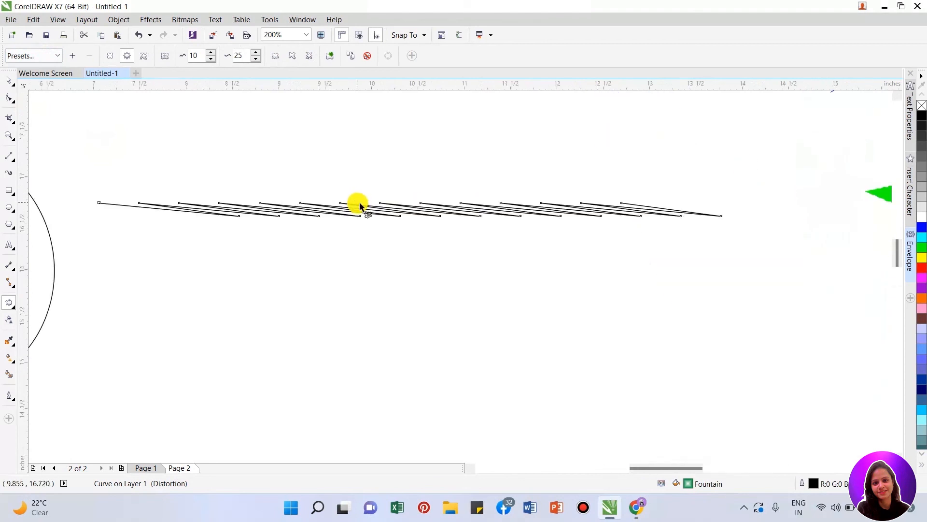
click(34, 61)
click(36, 97)
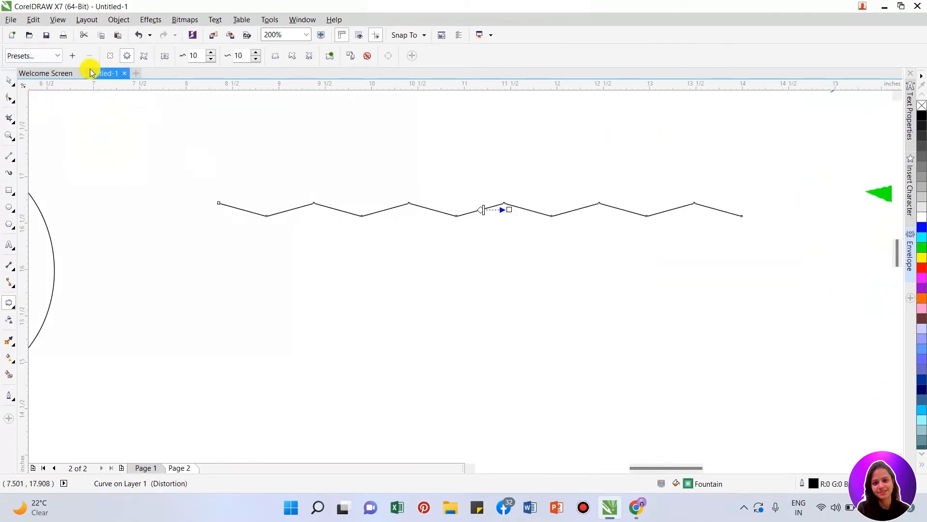
- Draw a short slanted line and a connected zigzag of straight segments by hand below the distorted line
click(16, 163)
click(14, 162)
click(15, 162)
click(19, 170)
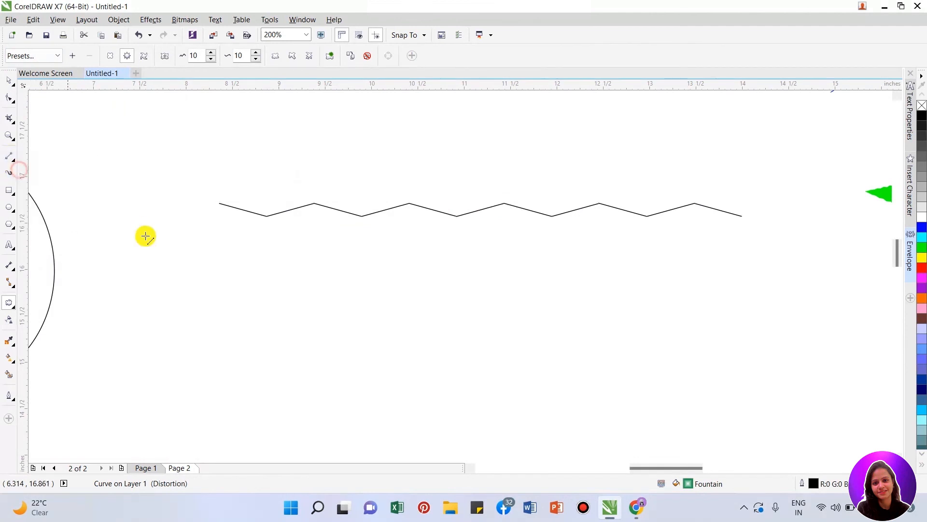
drag(228, 278, 237, 262)
scroll(240, 273, up, 1)
mouse_move(296, 310)
mouse_down()
mouse_move(332, 219)
mouse_move(369, 319)
mouse_move(409, 228)
mouse_up()
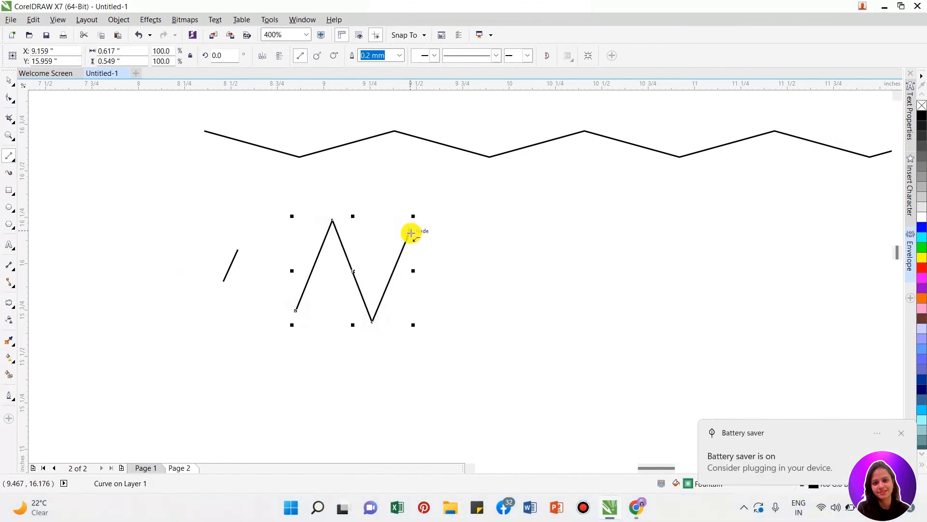
key(XF86MonBrightnessUp)
key(XF86MonBrightnessUp)
key(XF86MonBrightnessUp)
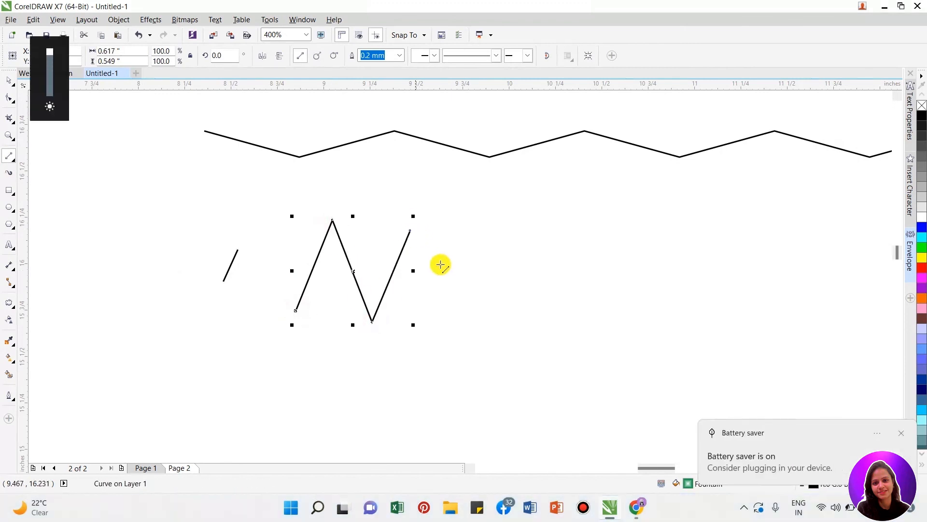
mouse_move(410, 229)
mouse_down()
mouse_move(447, 321)
mouse_move(467, 229)
mouse_move(487, 306)
mouse_up()
scroll(317, 296, down, 1)
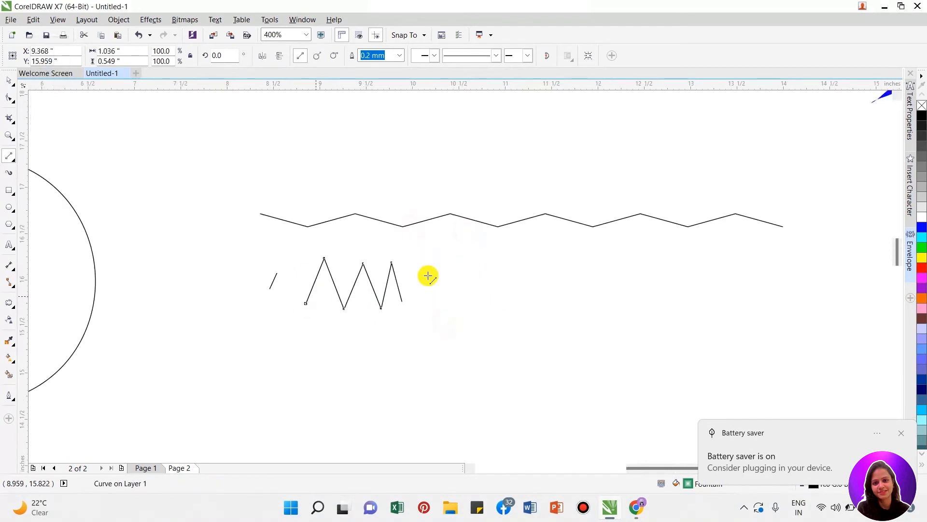
- Delete the short slanted line and the hand-drawn zigzag together
key(space)
drag(253, 244, 468, 347)
key(Delete)
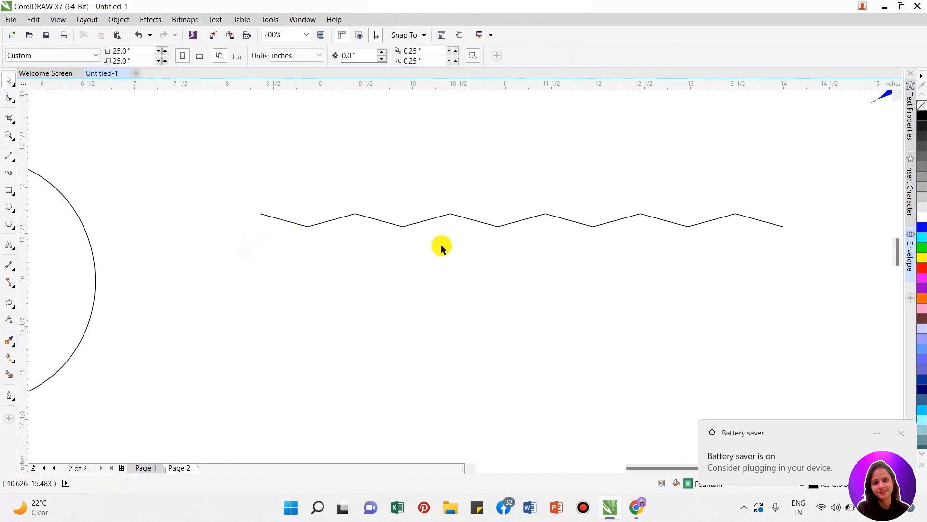
- Set both the zipper amplitude and the zipper frequency of the distorted line to 15
click(440, 216)
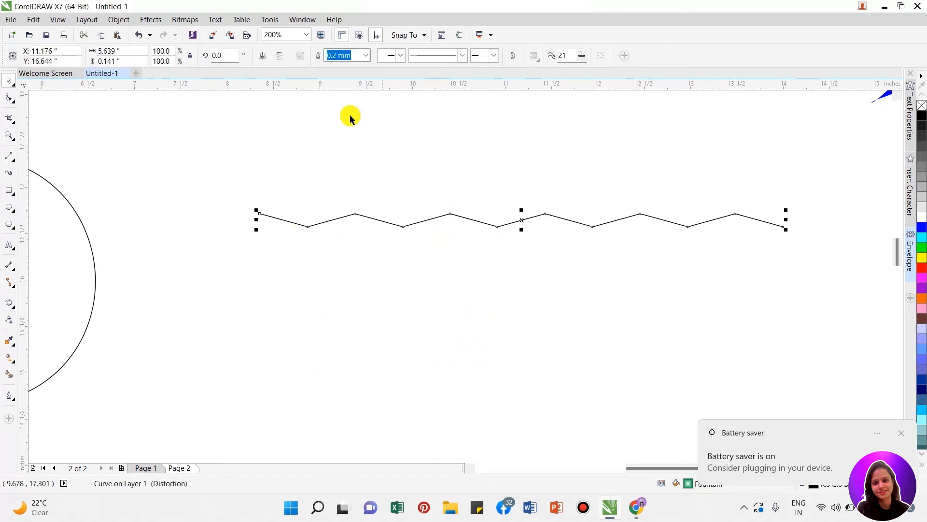
click(8, 302)
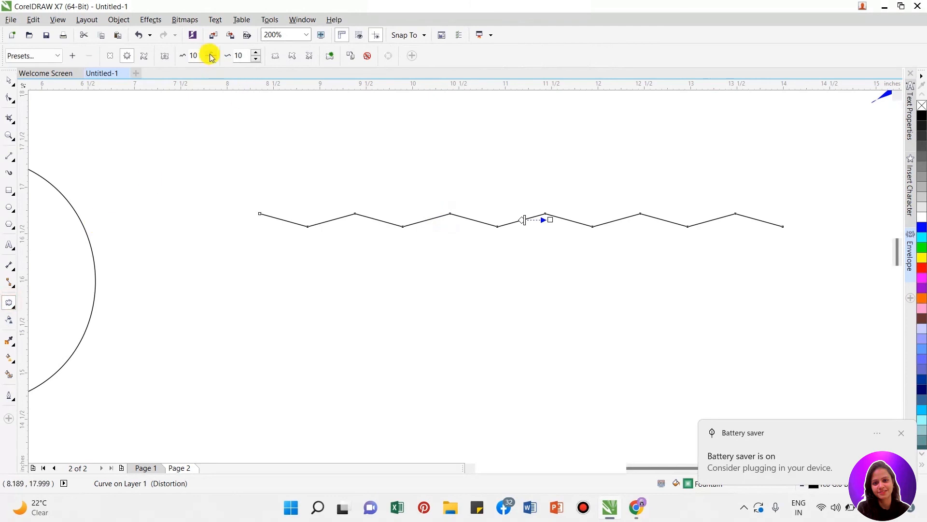
drag(201, 55, 165, 61)
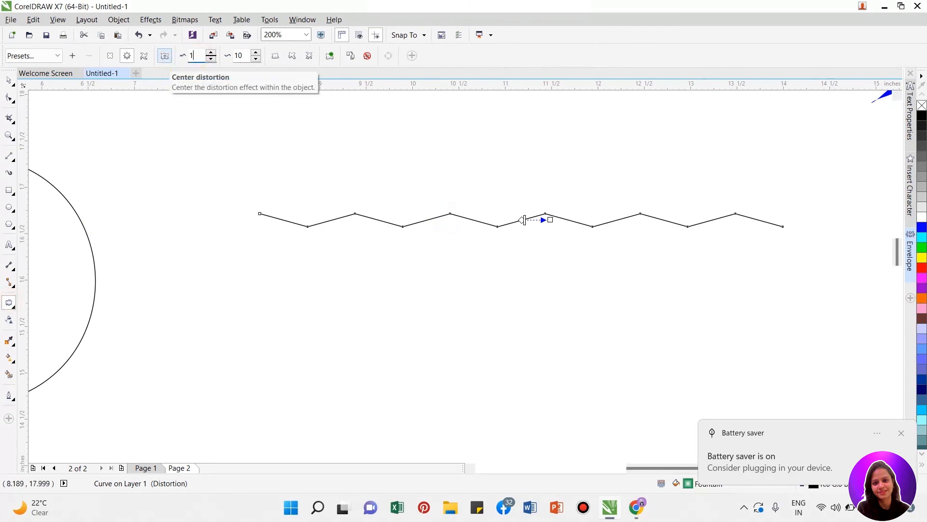
text(15)
key(Return)
drag(246, 55, 206, 63)
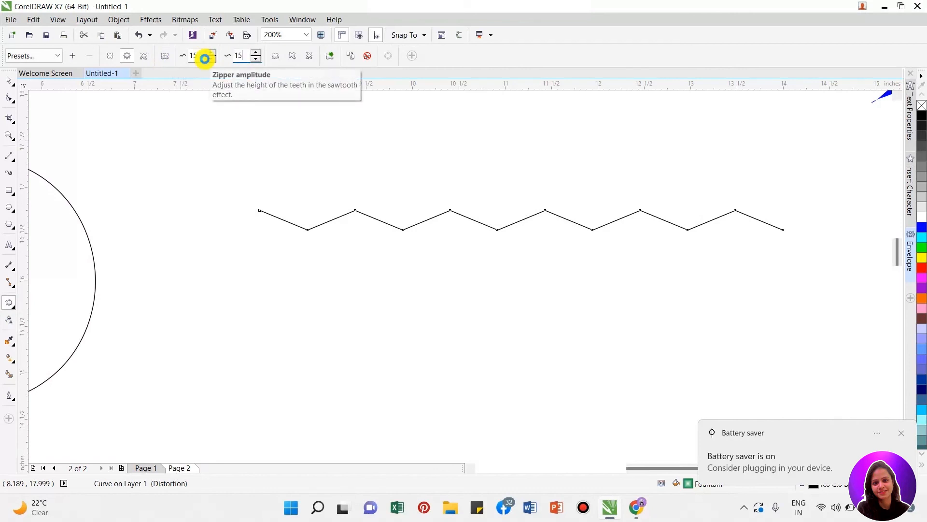
text(15)
key(Return)
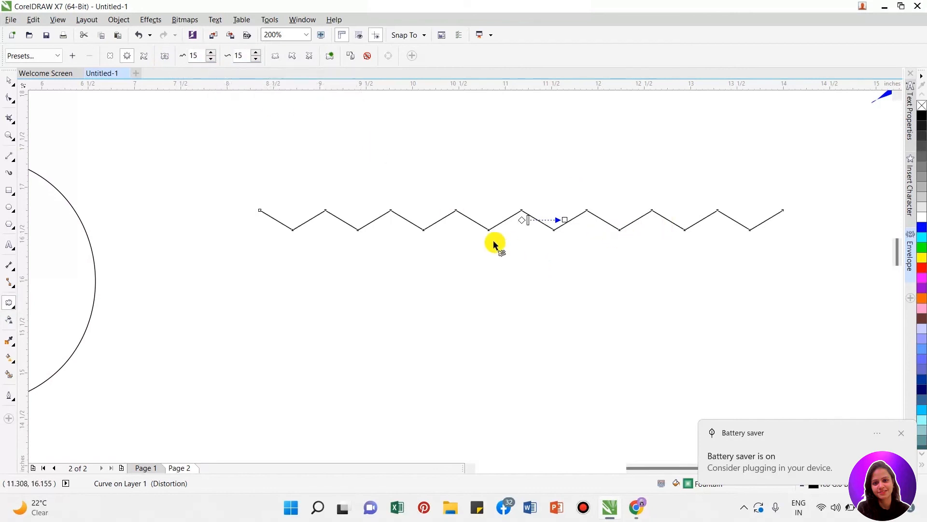
- Try a push and pull distortion with amplitude 74 on the zigzag line, and undo it
click(144, 57)
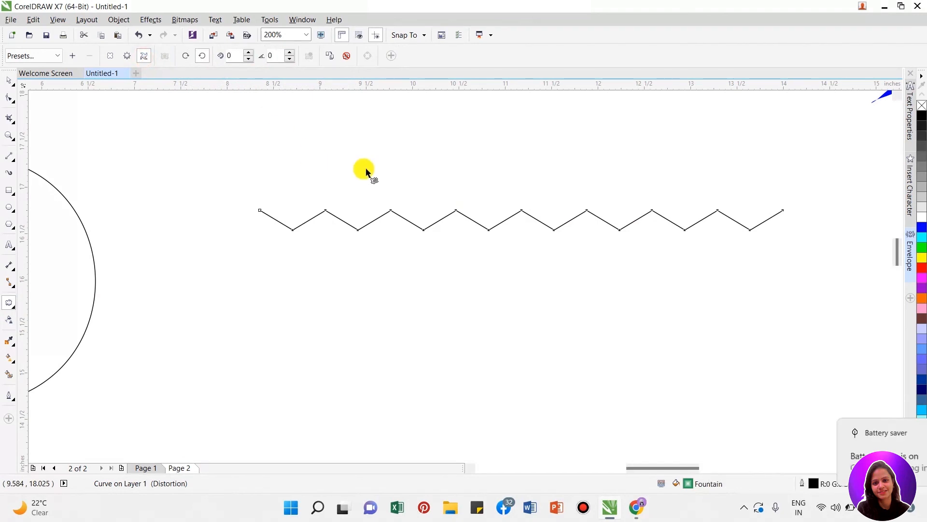
click(112, 56)
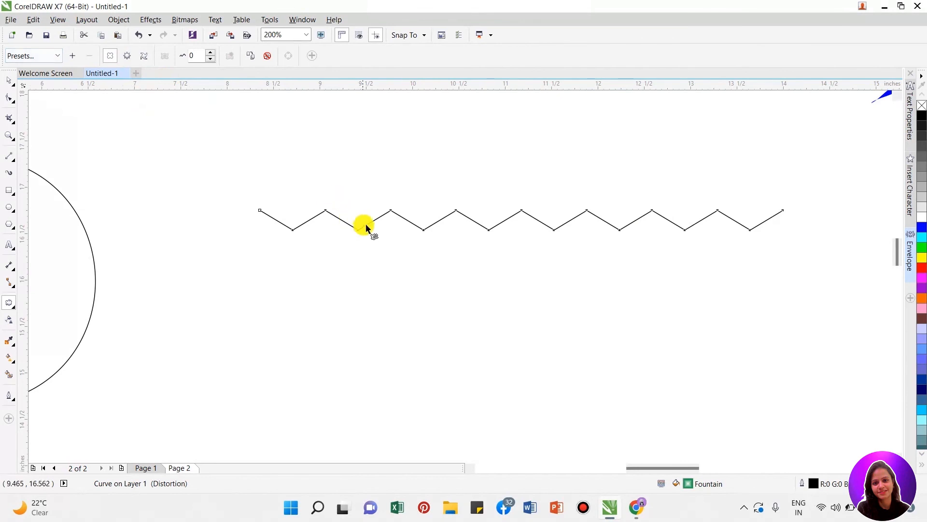
drag(367, 226, 470, 226)
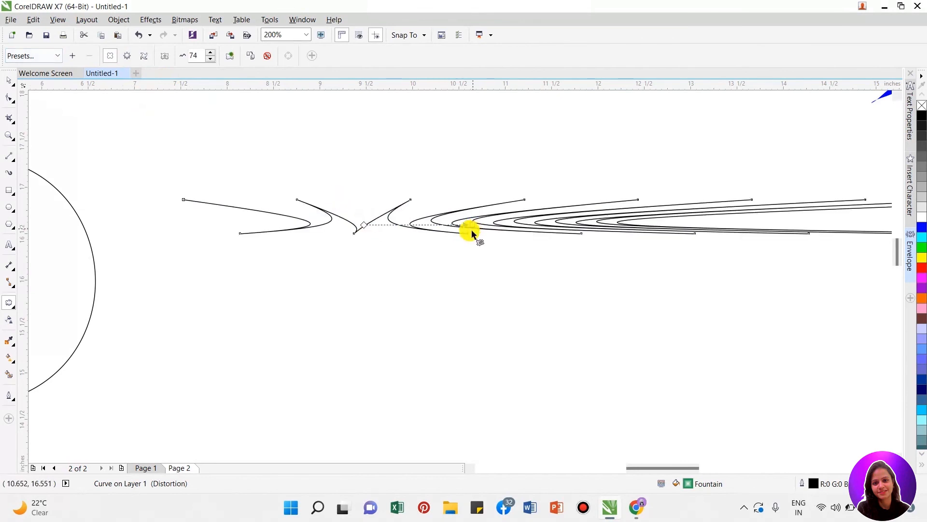
scroll(353, 226, down, 1)
scroll(430, 219, up, 1)
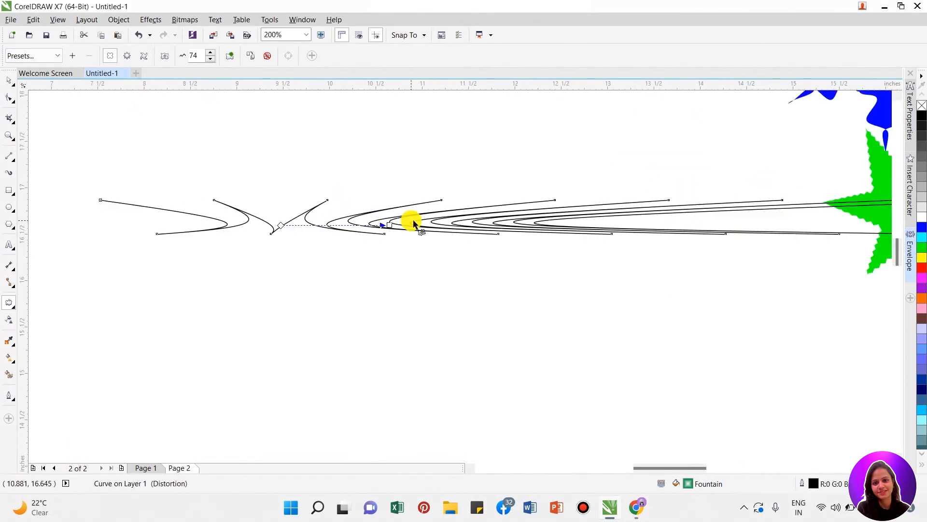
key(ctrl+z)
scroll(414, 222, down, 2)
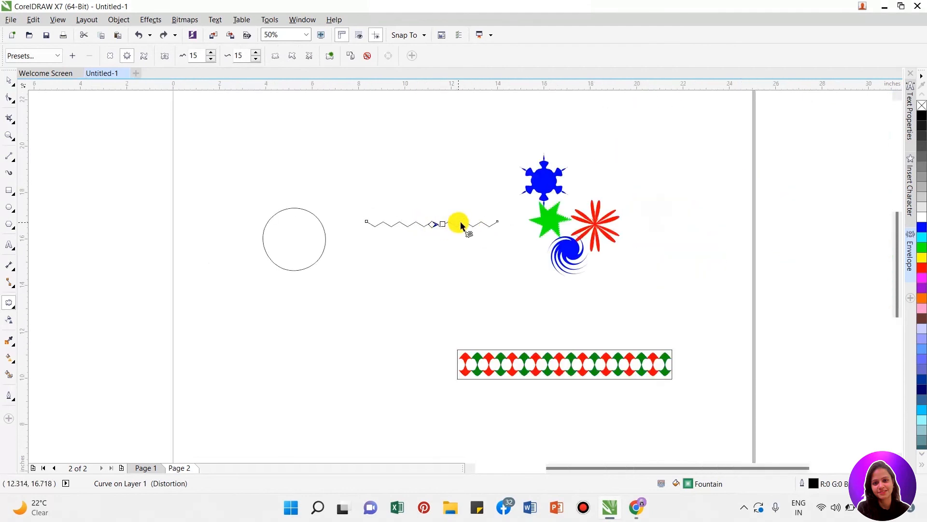